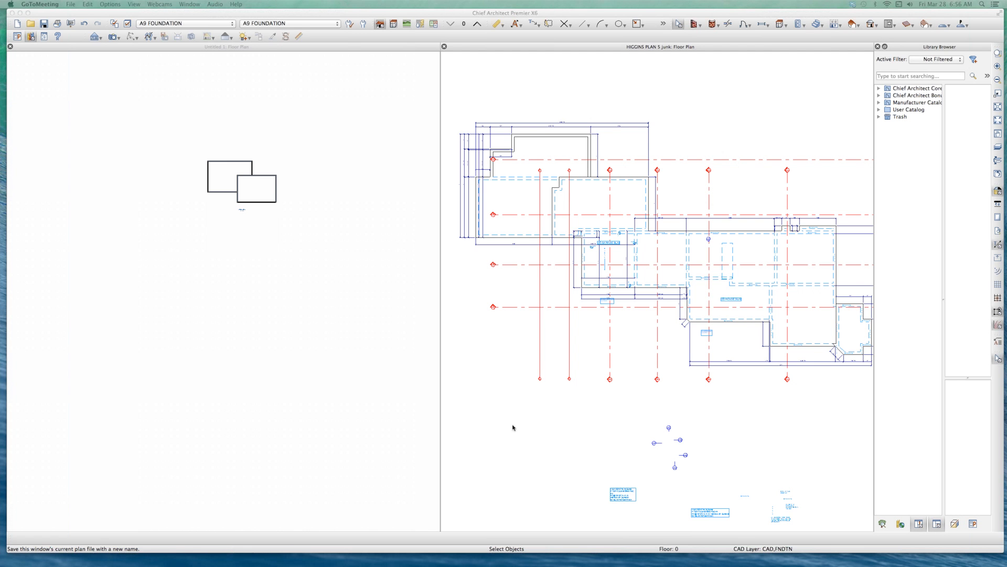
- Show floor 1 of the detailed house plan and create an orthographic floor overview of it
{"action": "left_click", "coordinate": [554, 425]}
{"action": "scroll", "coordinate": [639, 334], "scroll_direction": "down", "scroll_amount": 3}
{"action": "scroll", "coordinate": [591, 159], "scroll_direction": "up", "scroll_amount": 4}
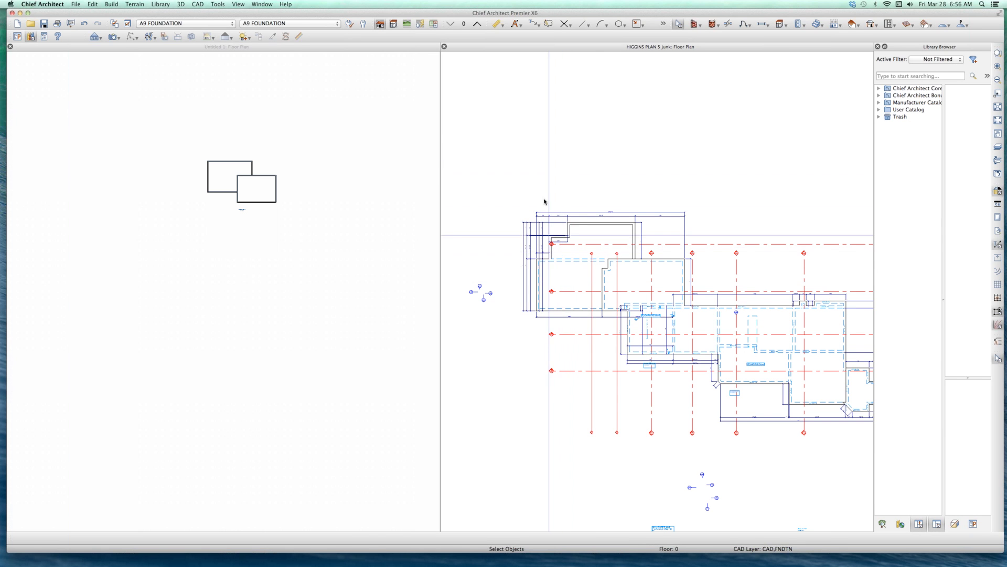
{"action": "key", "text": "Page_Up"}
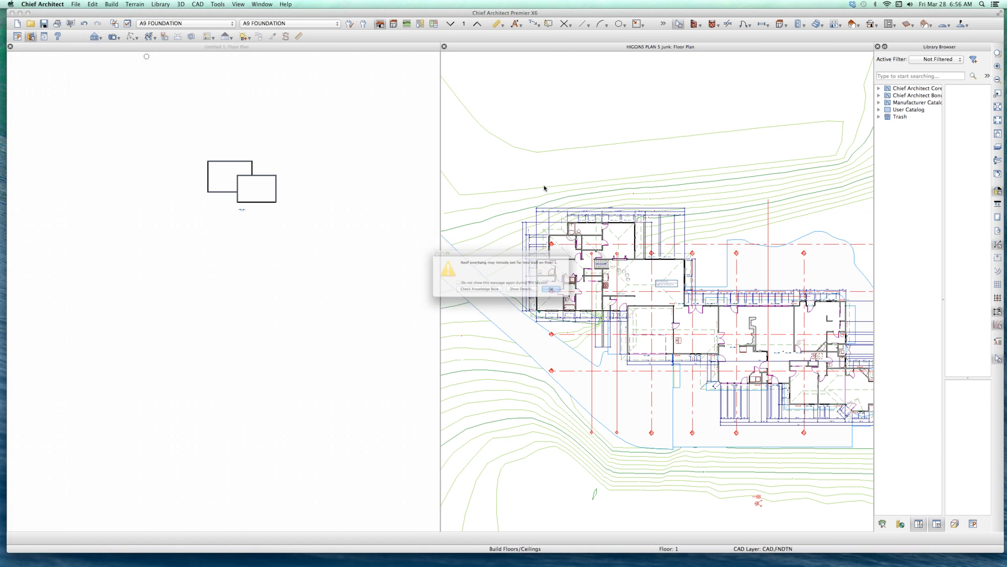
{"action": "left_click", "coordinate": [437, 287]}
{"action": "left_click", "coordinate": [571, 297]}
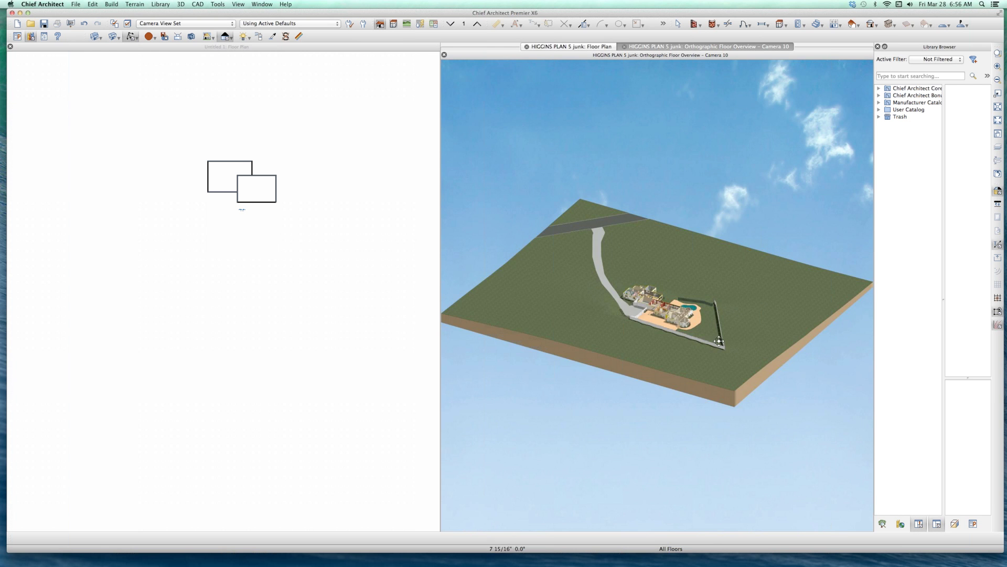
- Examine the room levels and furnished bedrooms at the garage end of the house in the orthographic overview
{"action": "left_click_drag", "start_coordinate": [731, 342], "coordinate": [696, 243]}
{"action": "scroll", "coordinate": [696, 243], "scroll_direction": "up", "scroll_amount": 10}
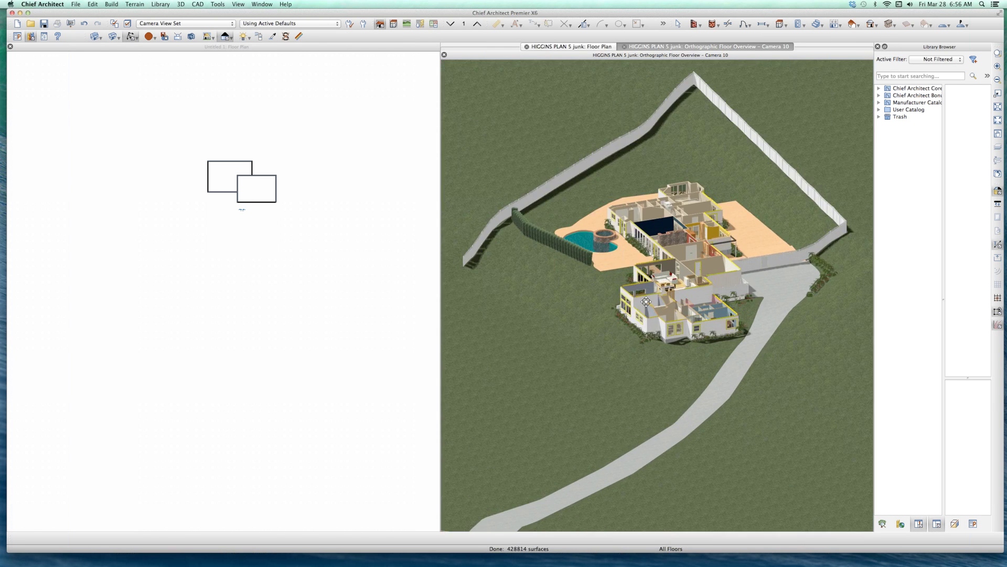
{"action": "scroll", "coordinate": [646, 302], "scroll_direction": "up", "scroll_amount": 5}
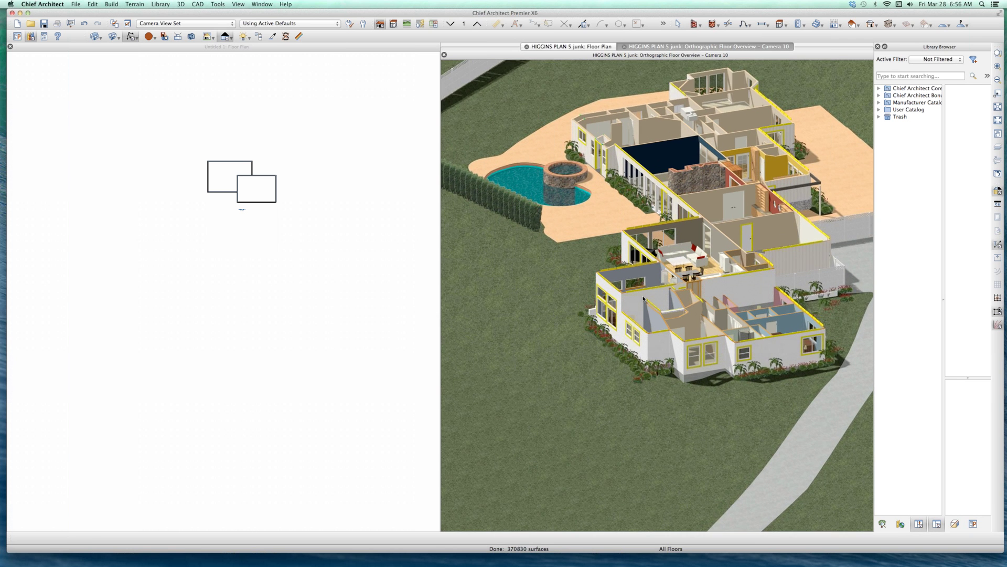
{"action": "left_click", "coordinate": [637, 269]}
{"action": "scroll", "coordinate": [635, 267], "scroll_direction": "up", "scroll_amount": 2}
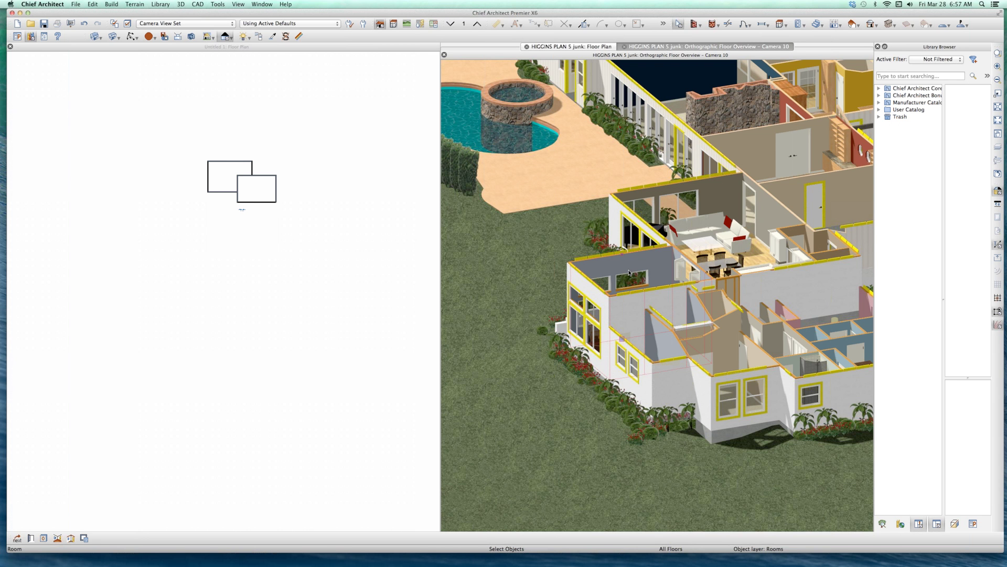
{"action": "left_click_drag", "start_coordinate": [632, 254], "coordinate": [665, 215]}
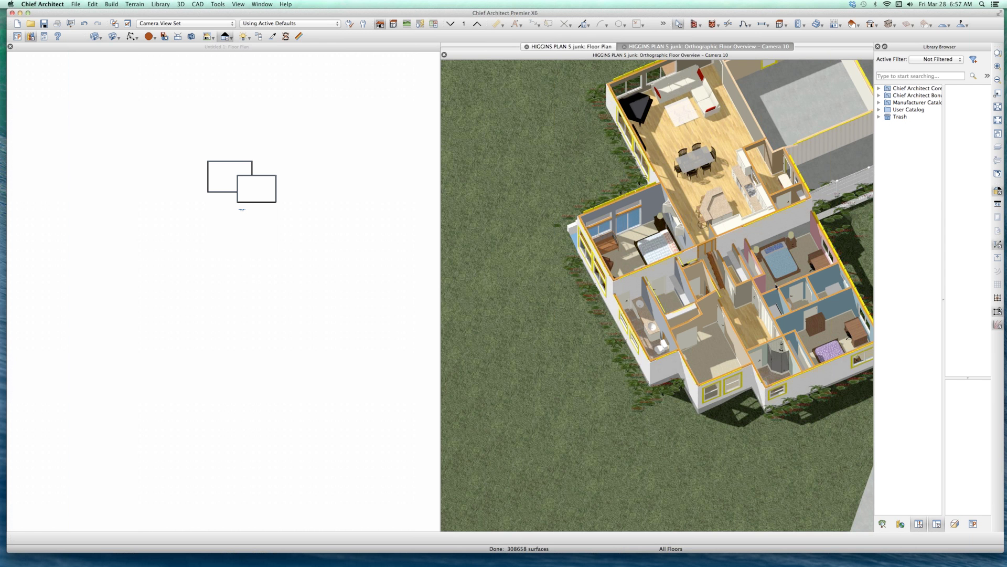
{"action": "scroll", "coordinate": [801, 259], "scroll_direction": "up", "scroll_amount": 5}
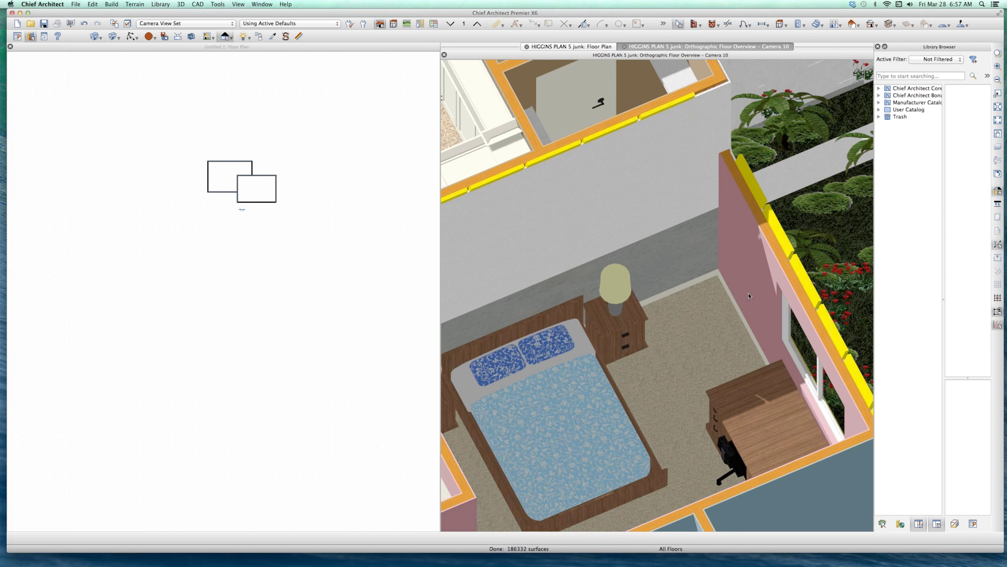
- Show the foundation level in the overview and examine the step between the lower slab and its neighbouring slab
{"action": "scroll", "coordinate": [748, 292], "scroll_direction": "down", "scroll_amount": 6}
{"action": "key", "text": "Page_Down"}
{"action": "scroll", "coordinate": [705, 336], "scroll_direction": "down", "scroll_amount": 3}
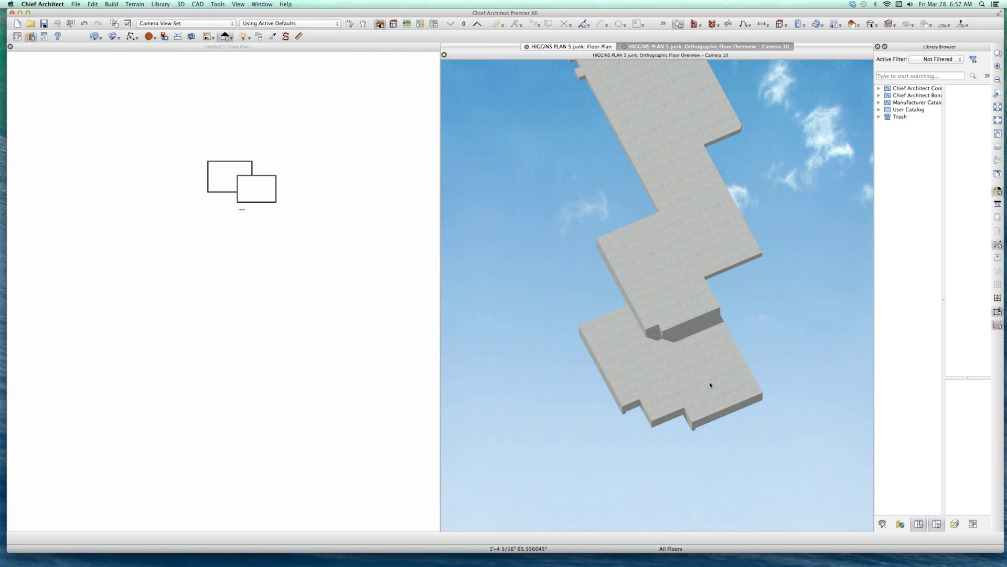
{"action": "left_click_drag", "start_coordinate": [715, 360], "coordinate": [655, 339]}
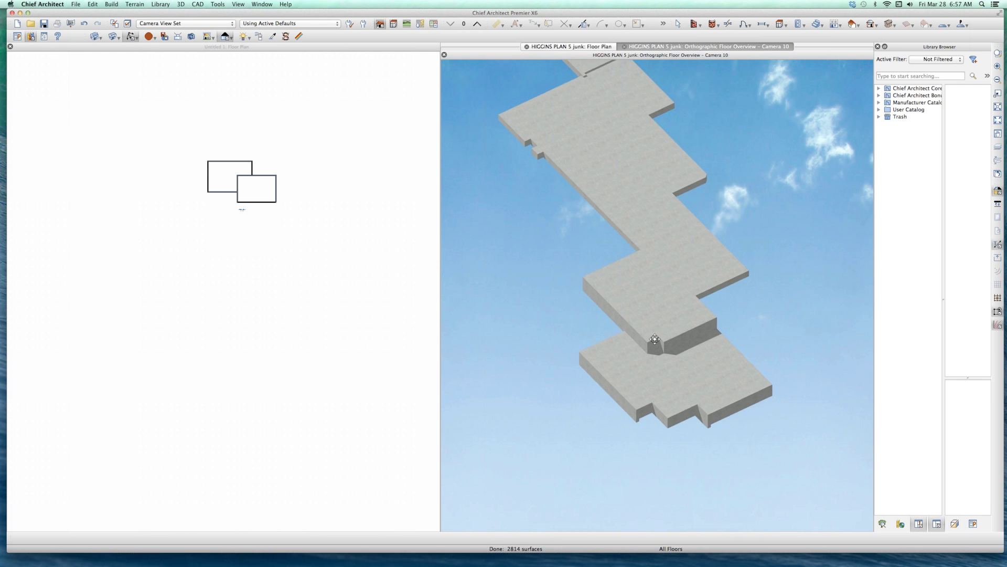
{"action": "scroll", "coordinate": [653, 342], "scroll_direction": "up", "scroll_amount": 3}
{"action": "scroll", "coordinate": [652, 346], "scroll_direction": "up", "scroll_amount": 3}
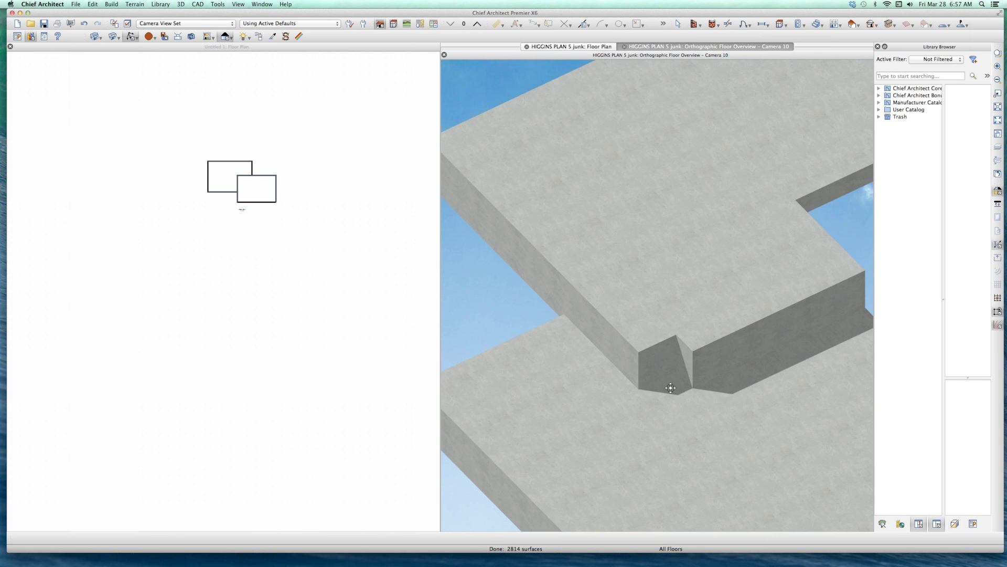
{"action": "scroll", "coordinate": [682, 342], "scroll_direction": "down", "scroll_amount": 8}
{"action": "key", "text": "space"}
{"action": "left_click", "coordinate": [648, 361]}
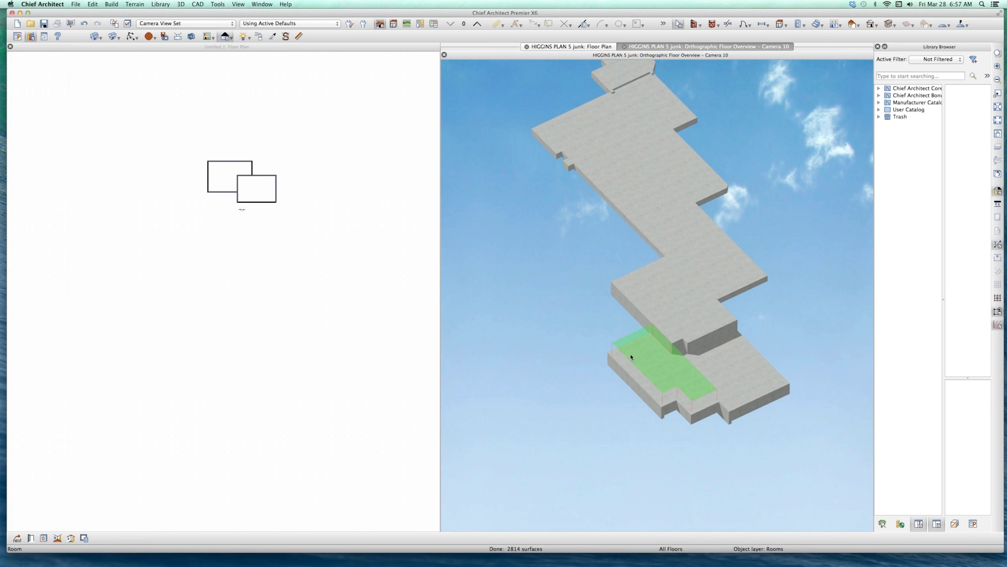
- Close the overview and inspect the two adjoining foundation rooms beyond the garage slab in the floor 0 plan
{"action": "key", "text": "super+w"}
{"action": "key", "text": "Page_Down"}
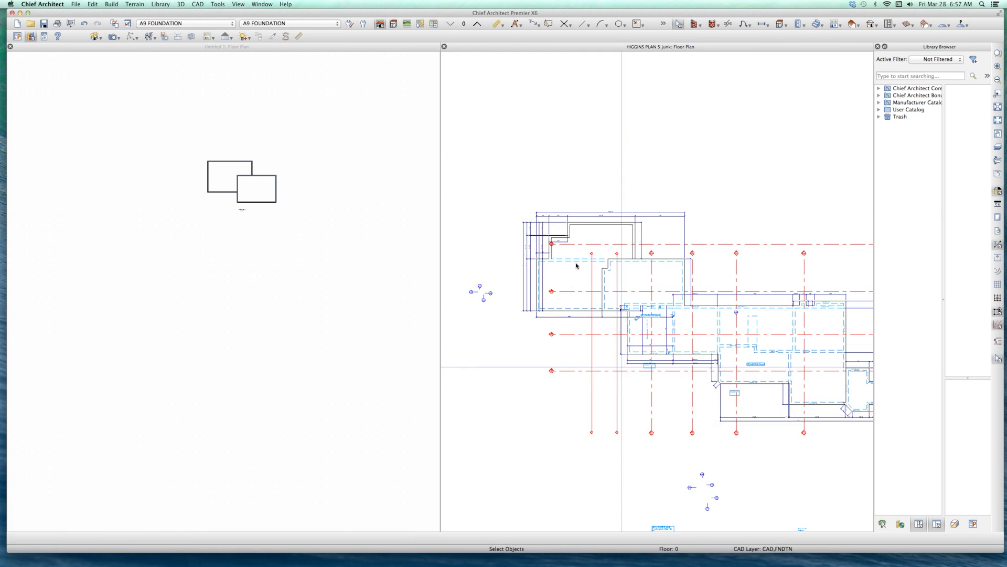
{"action": "scroll", "coordinate": [581, 283], "scroll_direction": "up", "scroll_amount": 5}
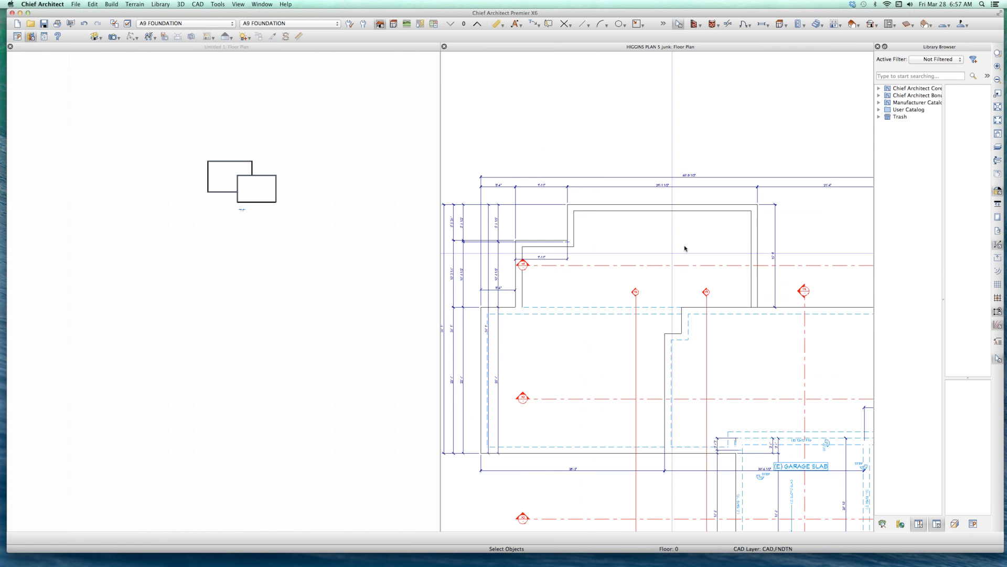
{"action": "left_click", "coordinate": [580, 267]}
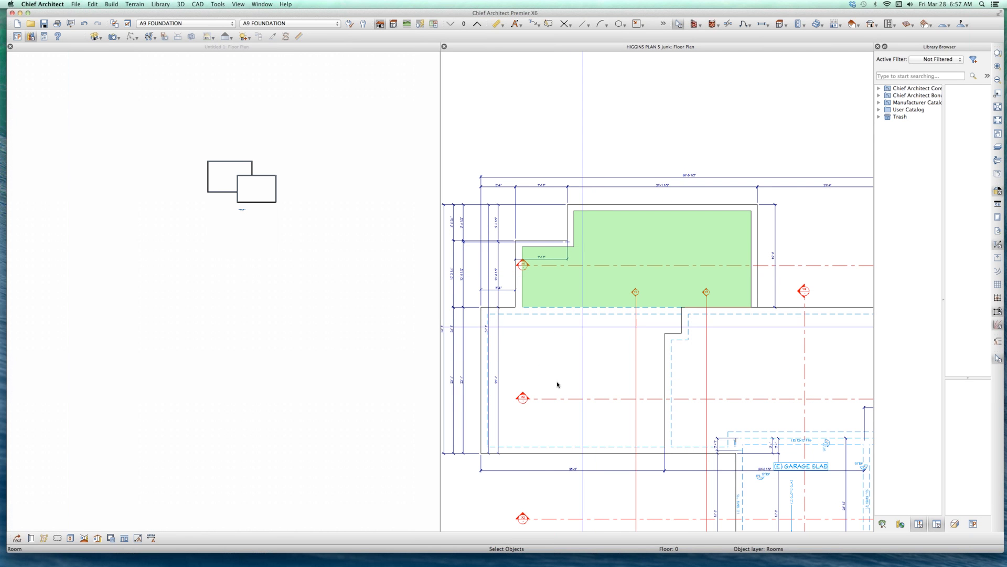
{"action": "left_click", "coordinate": [578, 346]}
{"action": "scroll", "coordinate": [530, 260], "scroll_direction": "up", "scroll_amount": 5}
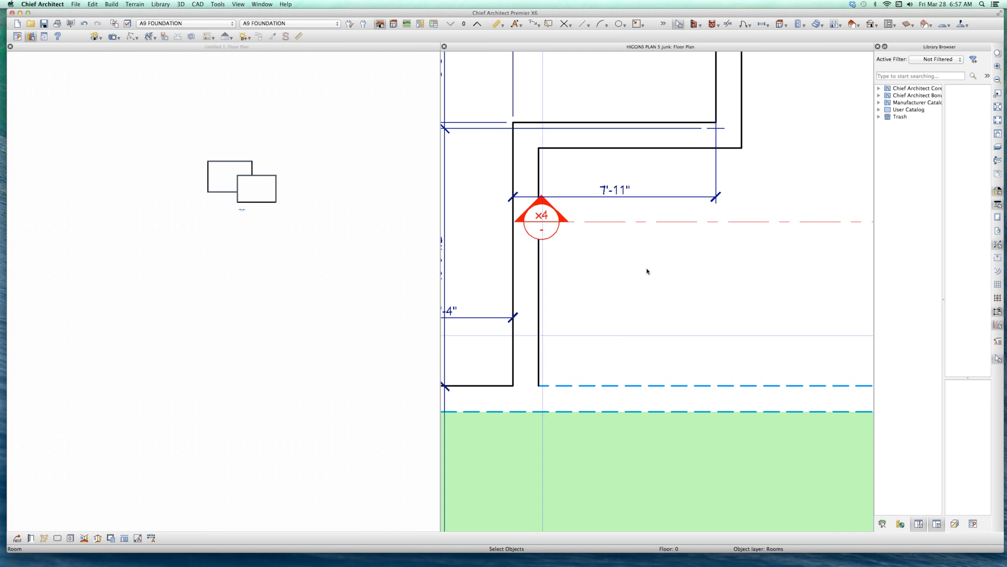
{"action": "scroll", "coordinate": [589, 299], "scroll_direction": "down", "scroll_amount": 5}
{"action": "scroll", "coordinate": [563, 314], "scroll_direction": "down", "scroll_amount": 3}
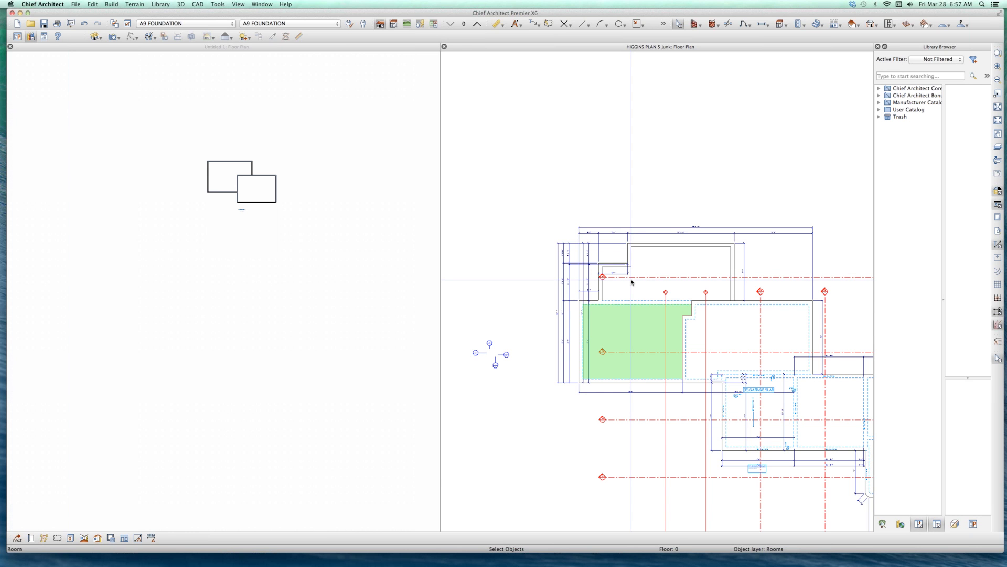
- Swap the two tiled floor plan views and make the detailed house plan active
{"action": "key", "text": "super+grave"}
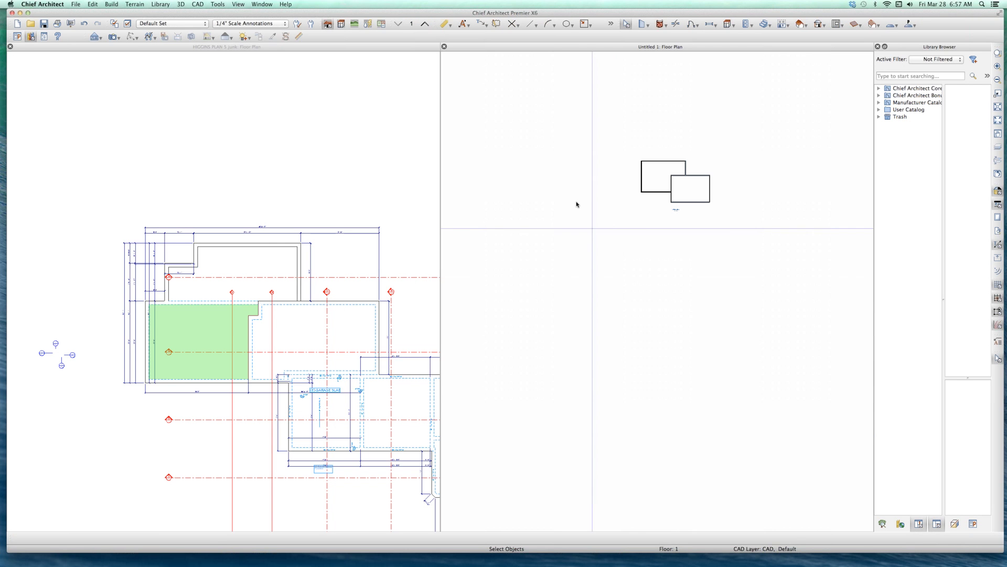
{"action": "left_click", "coordinate": [313, 123]}
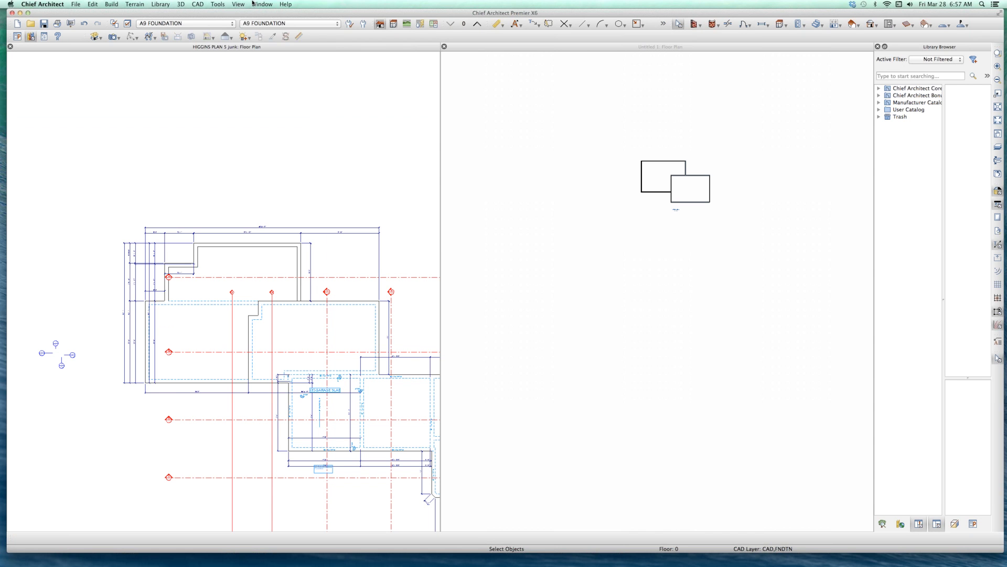
{"action": "left_click", "coordinate": [253, 3]}
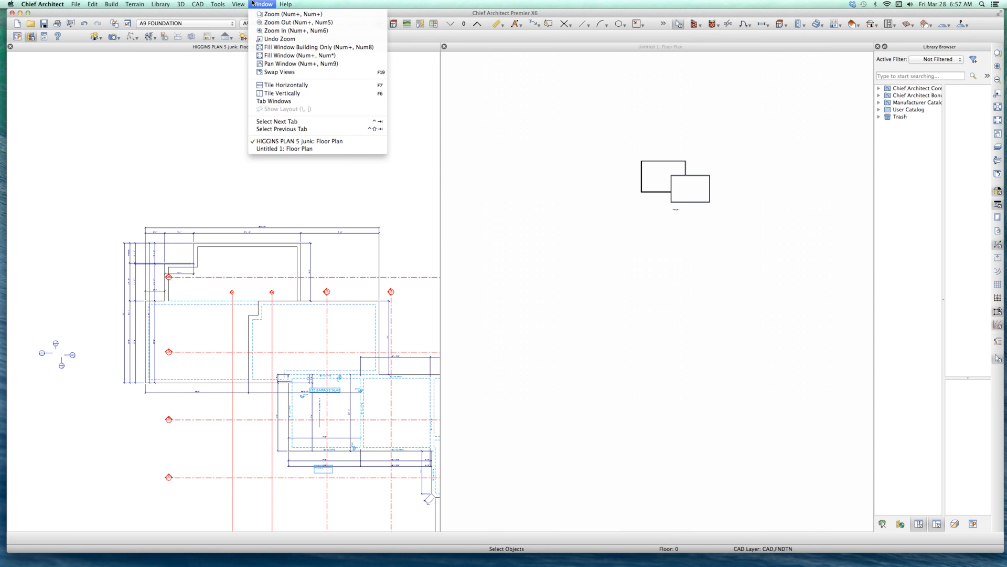
{"action": "left_click", "coordinate": [204, 212]}
- Turn on the reference floor display over the foundation plan around the slab step
{"action": "scroll", "coordinate": [178, 283], "scroll_direction": "up", "scroll_amount": 2}
{"action": "scroll", "coordinate": [205, 331], "scroll_direction": "up", "scroll_amount": 2}
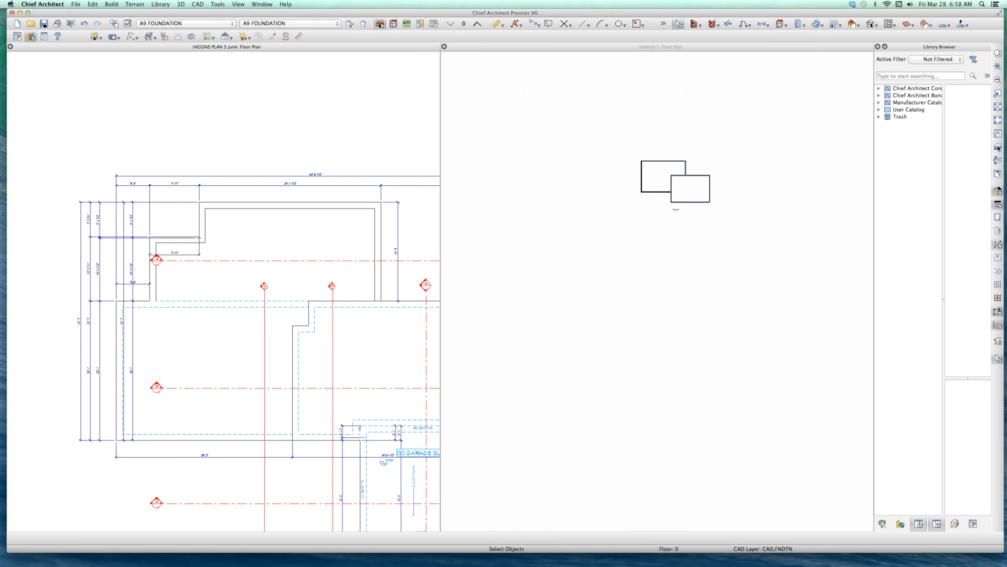
{"action": "left_click", "coordinate": [308, 224]}
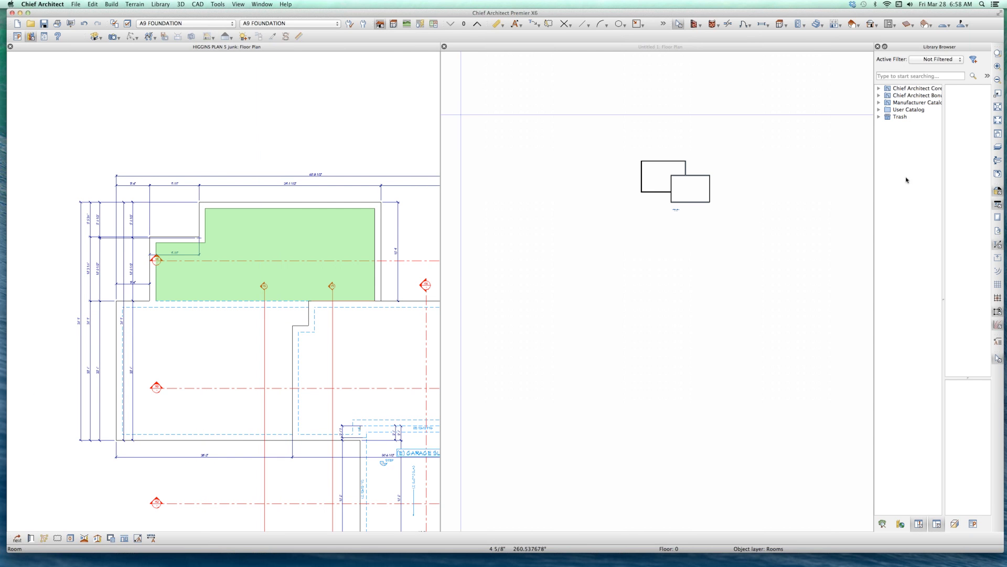
{"action": "left_click", "coordinate": [998, 146]}
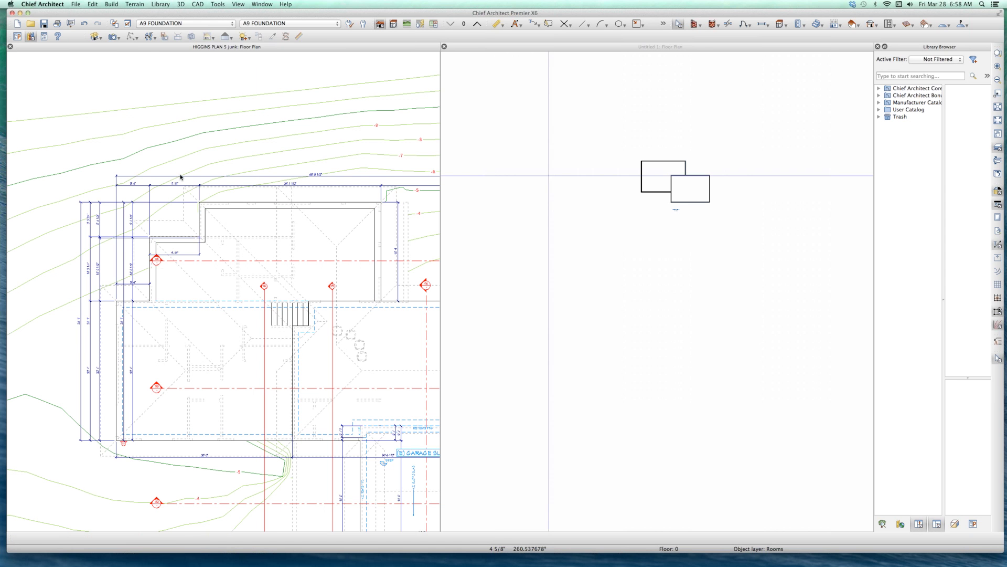
{"action": "scroll", "coordinate": [238, 340], "scroll_direction": "up", "scroll_amount": 1}
{"action": "scroll", "coordinate": [237, 340], "scroll_direction": "up", "scroll_amount": 1}
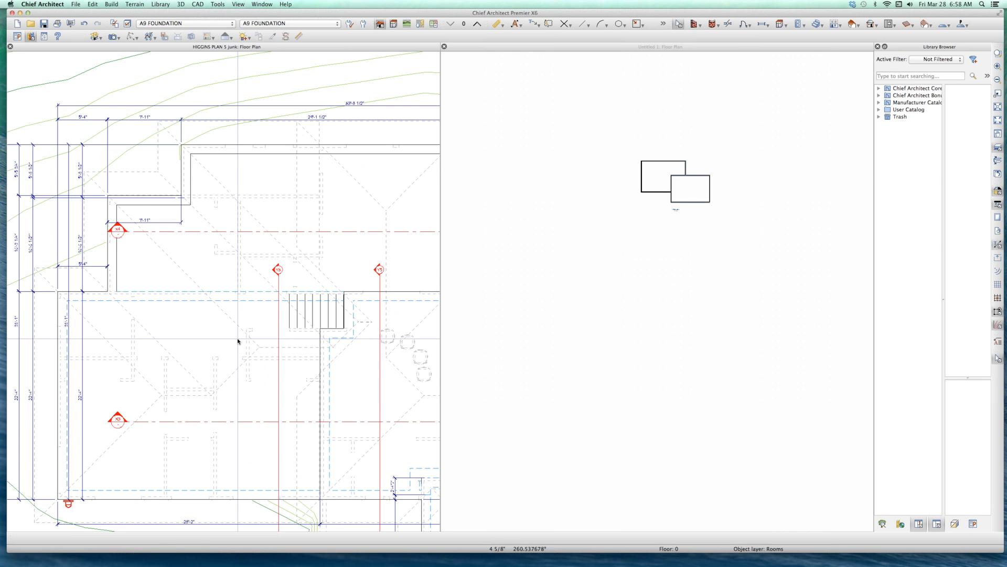
{"action": "scroll", "coordinate": [237, 331], "scroll_direction": "up", "scroll_amount": 1}
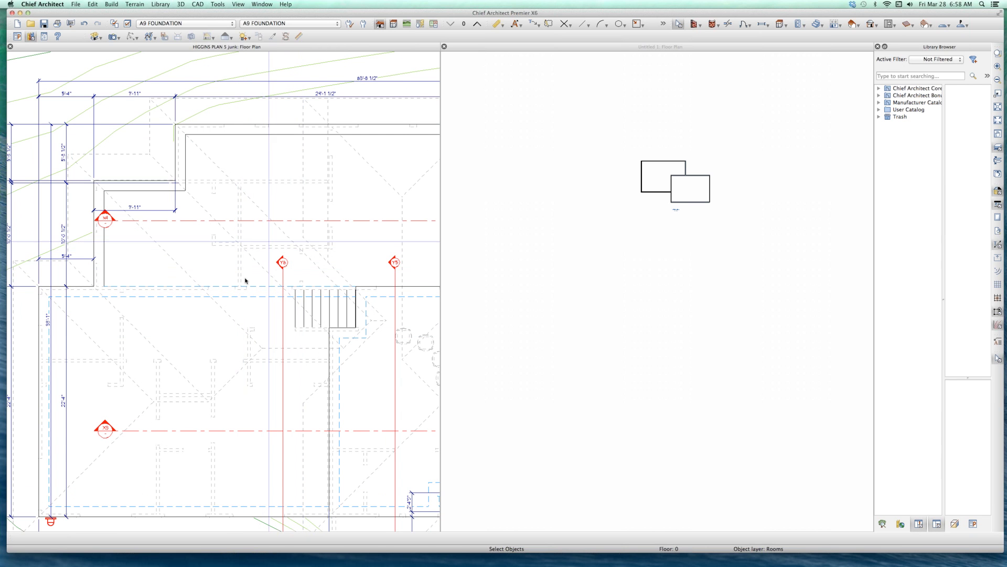
- Show floor 1 and check the Stem Wall Top and Floor elevations of the large room above the stairs
{"action": "key", "text": "super+l"}
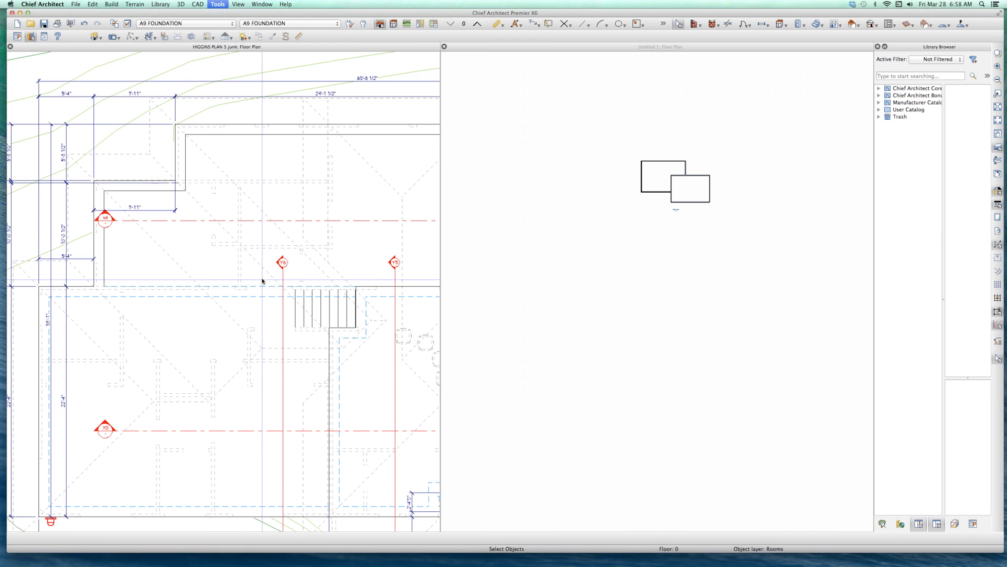
{"action": "left_click", "coordinate": [370, 192]}
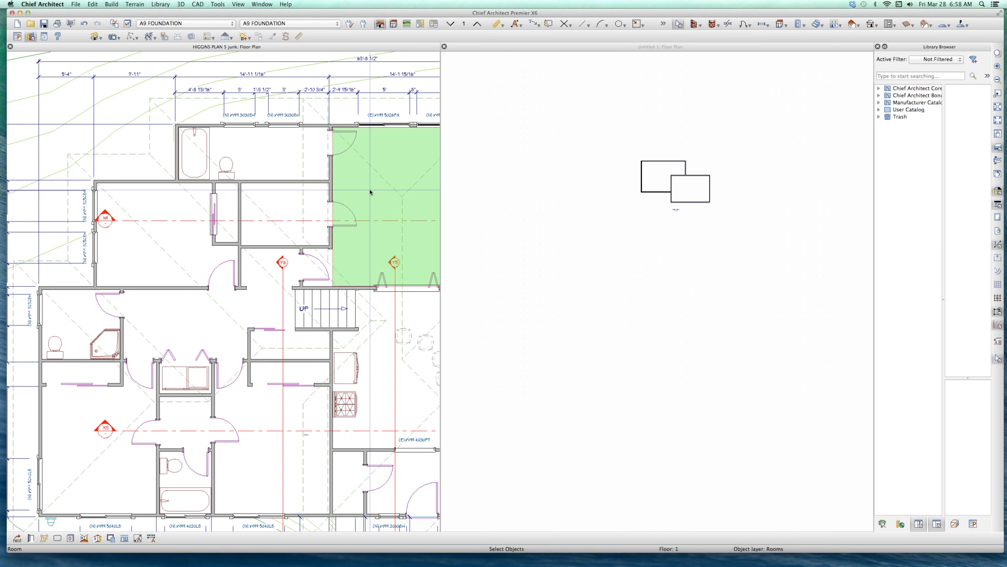
{"action": "double_click", "coordinate": [371, 192]}
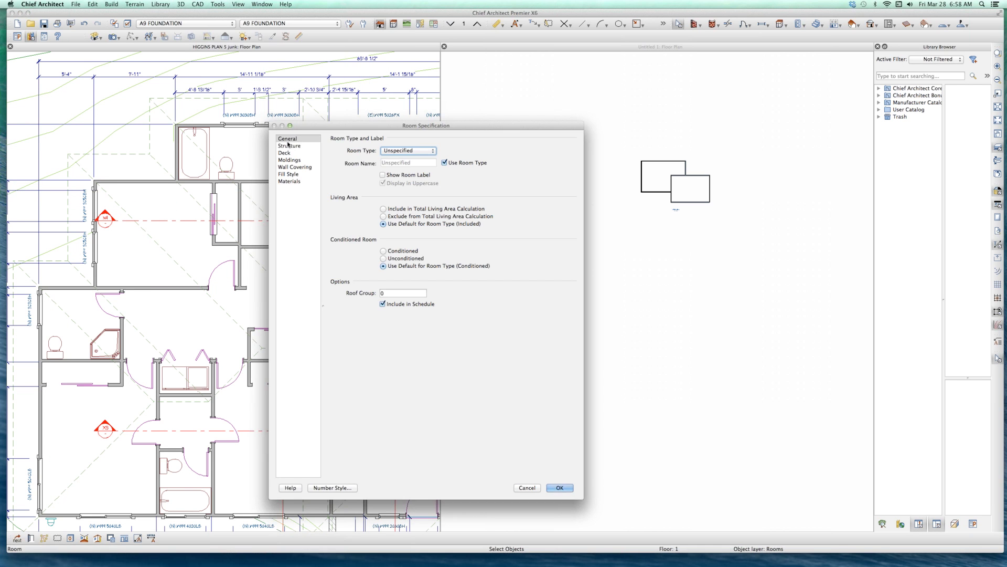
{"action": "left_click", "coordinate": [288, 145]}
{"action": "left_click", "coordinate": [409, 180]}
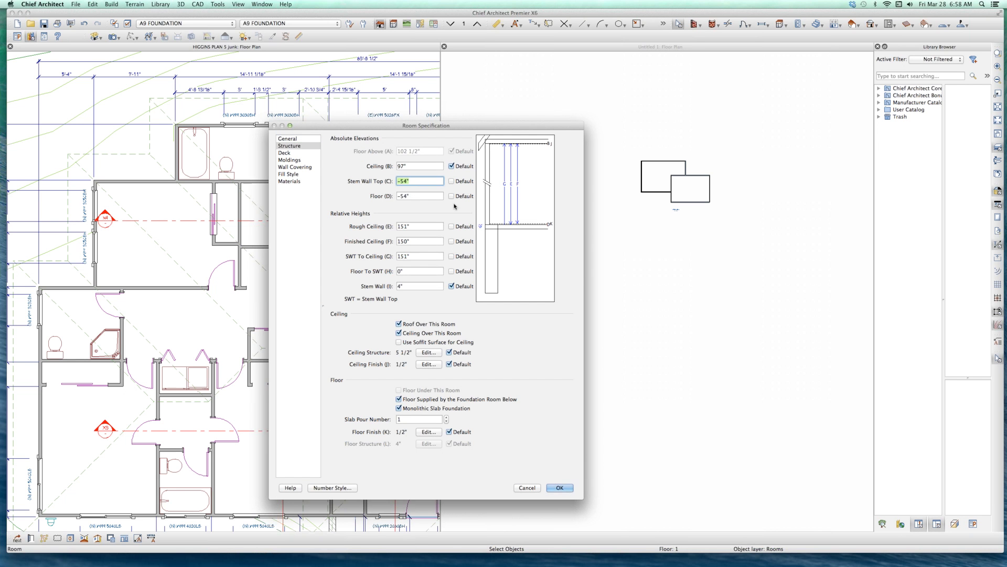
{"action": "key", "text": "Tab"}
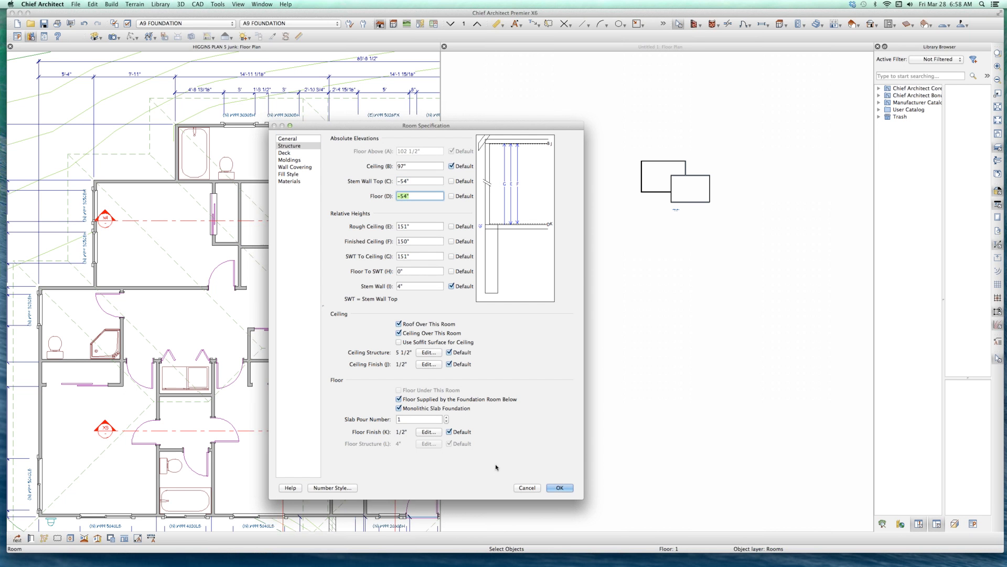
{"action": "key", "text": "Return"}
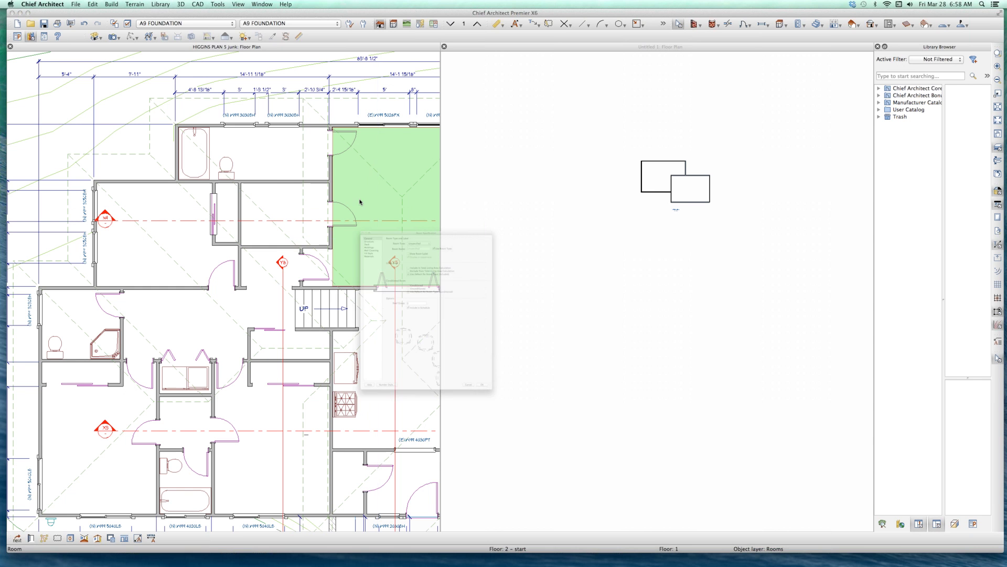
- Review the structure elevations of the same large room again, accepting the room specification as it is
{"action": "double_click", "coordinate": [369, 207]}
{"action": "left_click", "coordinate": [290, 147]}
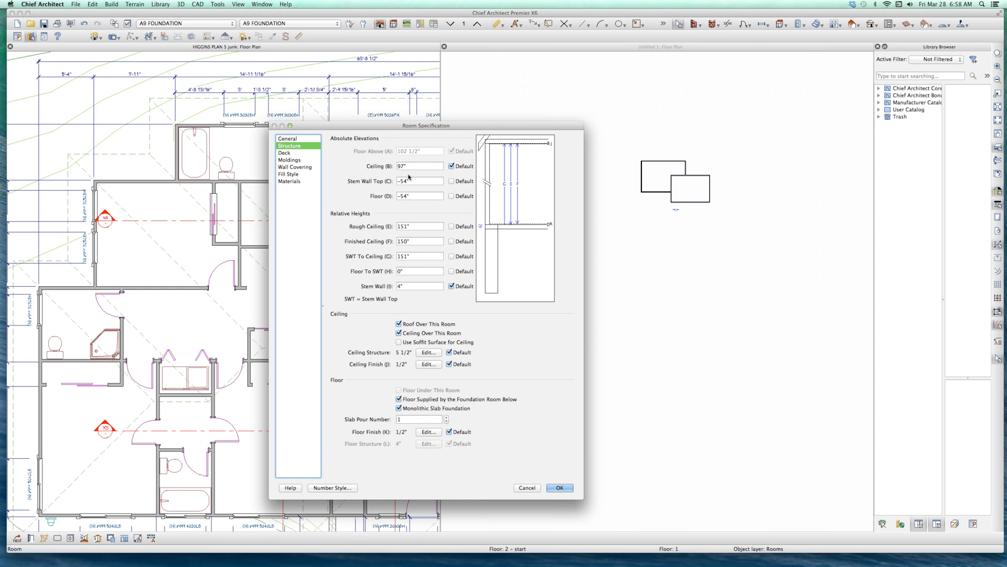
{"action": "key", "text": "Tab"}
{"action": "key", "text": "Tab"}
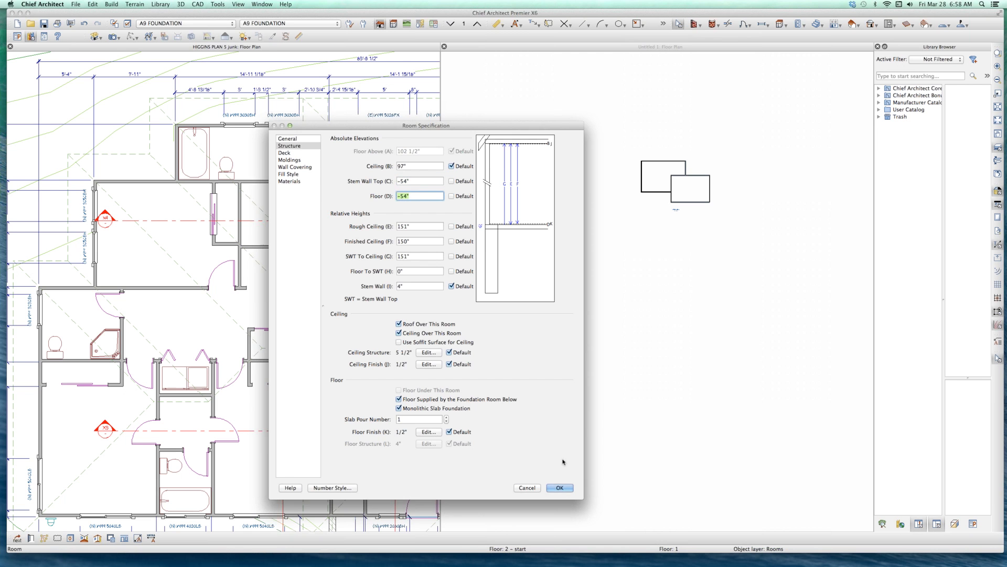
{"action": "key", "text": "Return"}
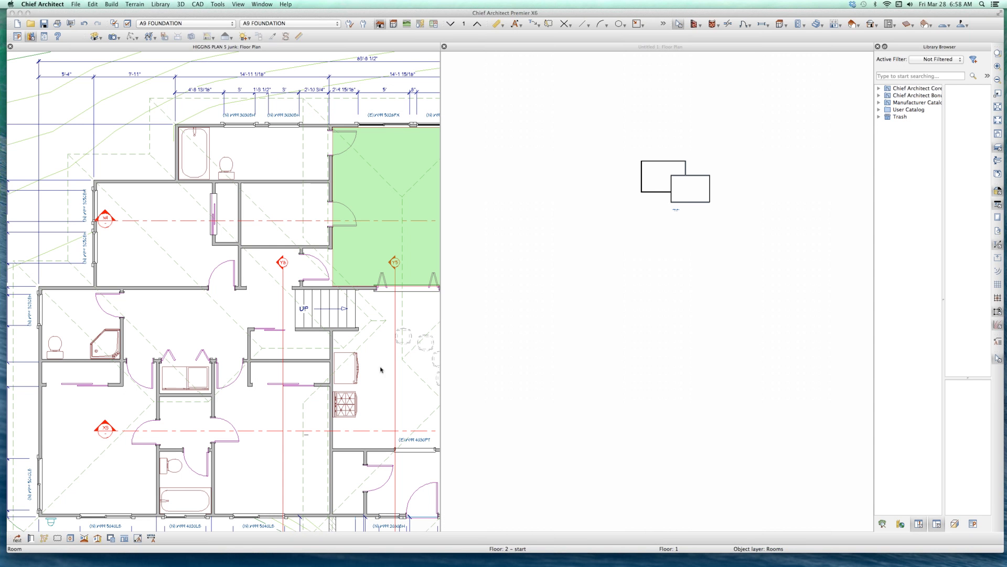
- Check the Stem Wall Top and Floor elevations of the kitchen beside the stairs, accepting its room specification as it is
{"action": "left_click", "coordinate": [368, 383]}
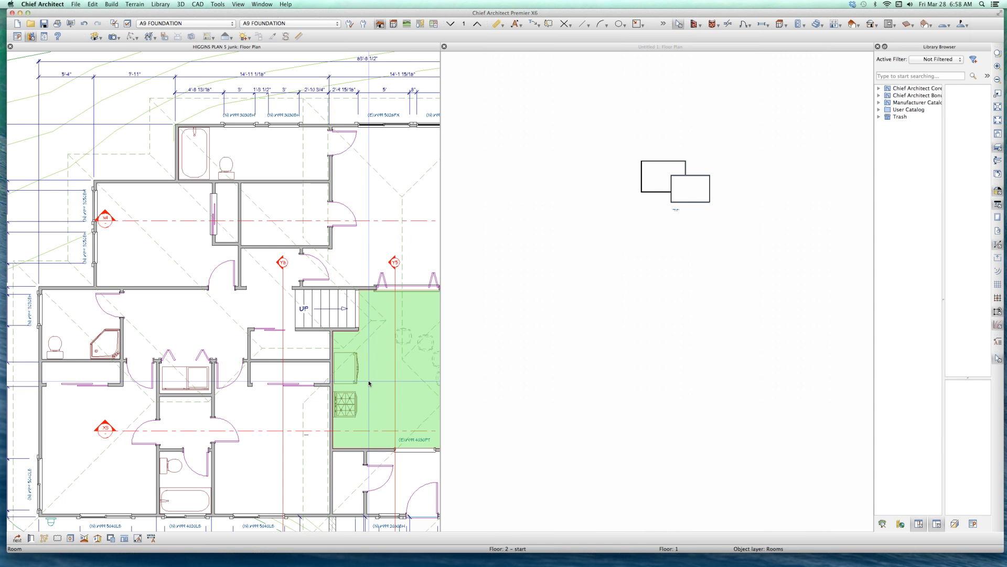
{"action": "double_click", "coordinate": [369, 383]}
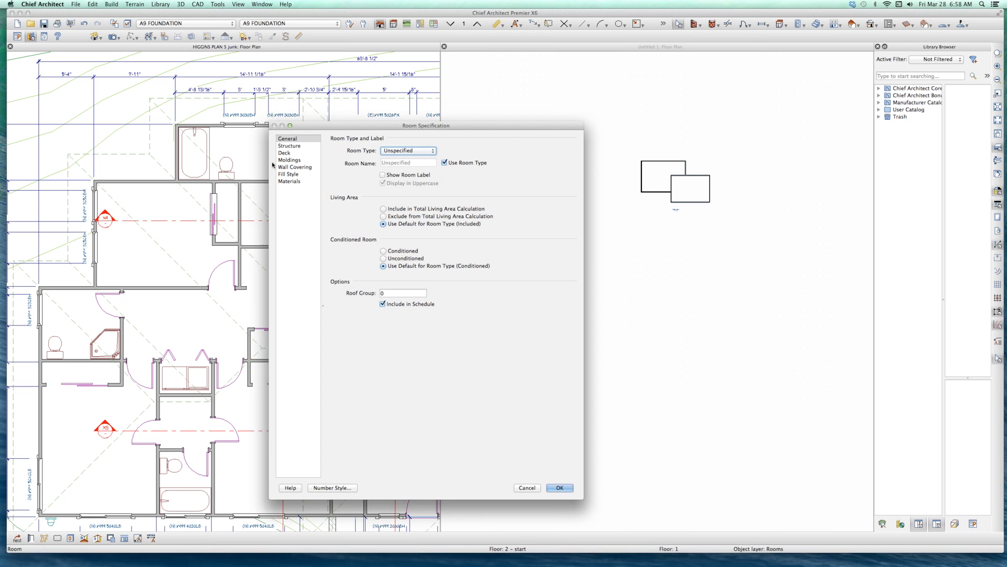
{"action": "left_click", "coordinate": [292, 146]}
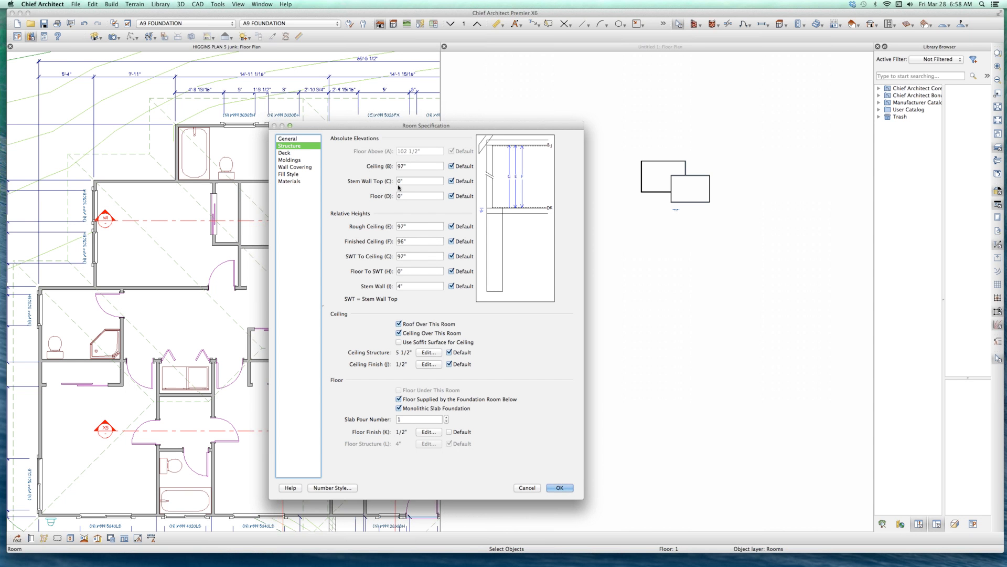
{"action": "left_click", "coordinate": [420, 181]}
{"action": "left_click", "coordinate": [560, 487]}
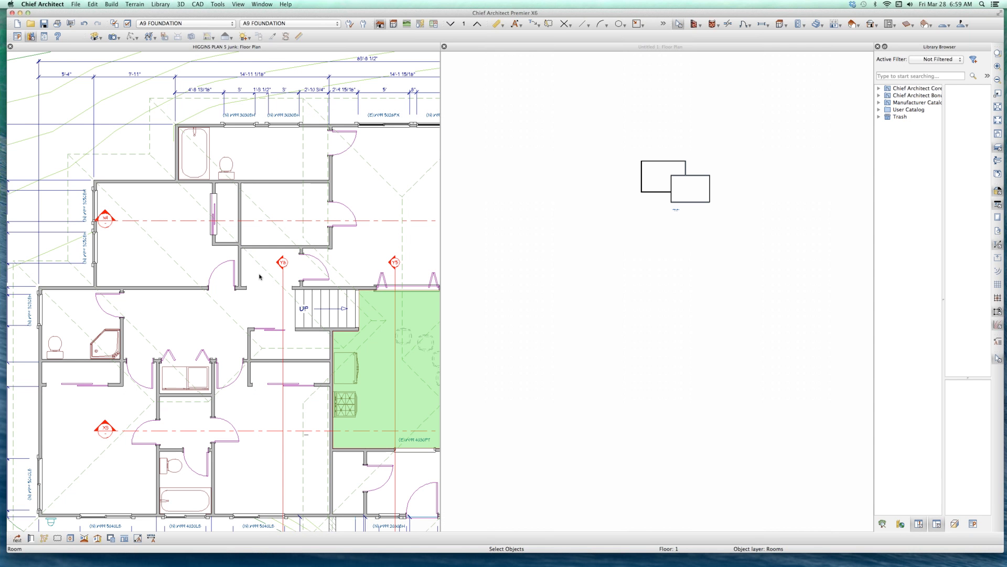
- Check the structure elevations of the small room above the stairs and of the closet below them without changing either
{"action": "left_click", "coordinate": [259, 276]}
{"action": "double_click", "coordinate": [278, 252]}
{"action": "left_click", "coordinate": [289, 146]}
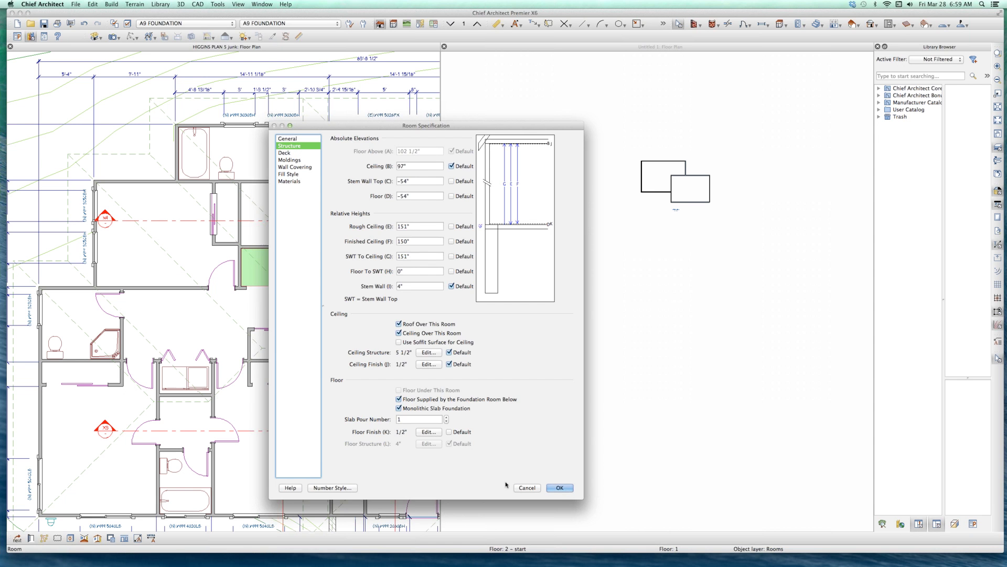
{"action": "key", "text": "Escape"}
{"action": "left_click", "coordinate": [315, 345]}
{"action": "double_click", "coordinate": [305, 335]}
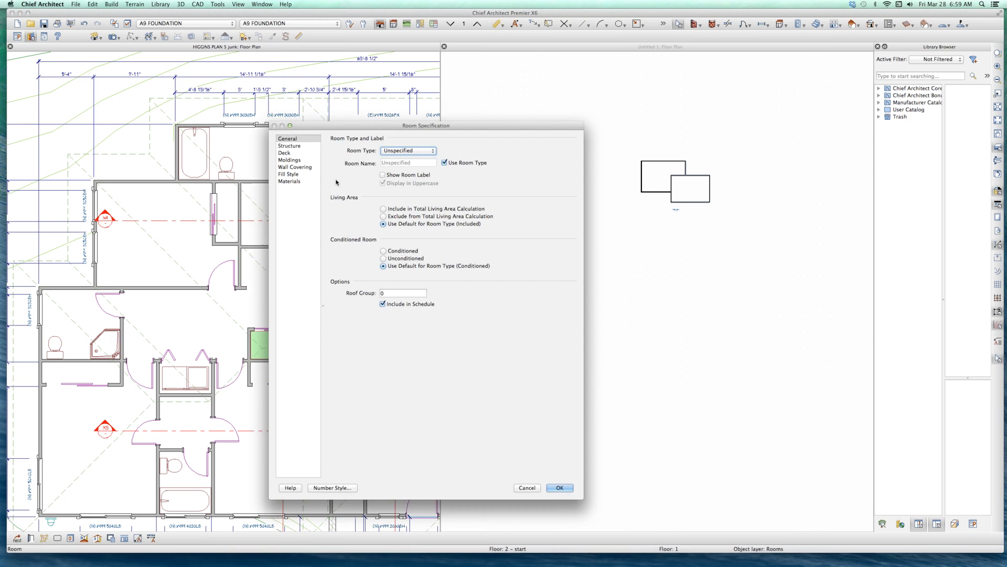
{"action": "left_click", "coordinate": [289, 146]}
{"action": "left_click", "coordinate": [527, 487]}
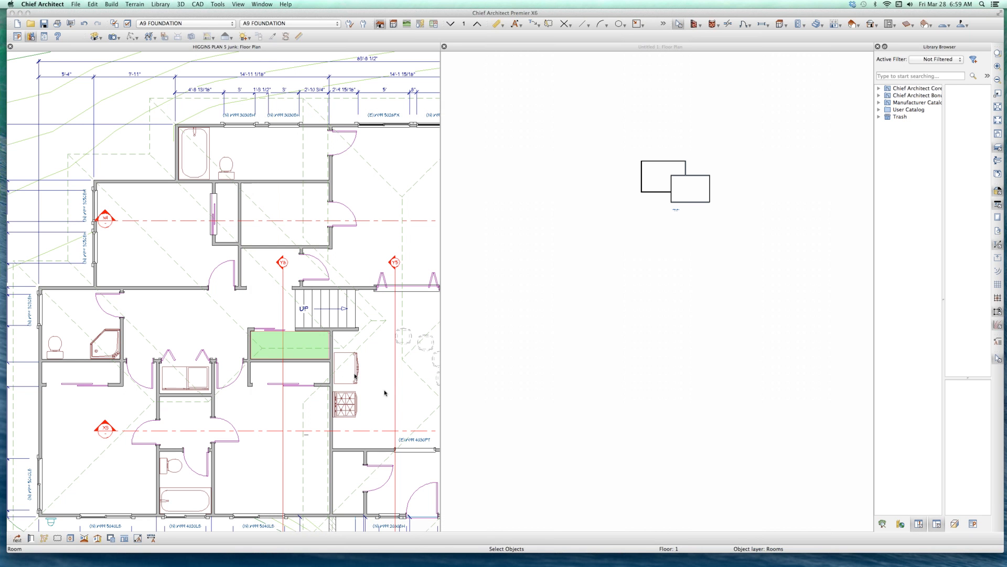
- Select the hallway room, switch to Preview to study the screenshot of the Room Specification elevations, and close the image
{"action": "left_click", "coordinate": [283, 309]}
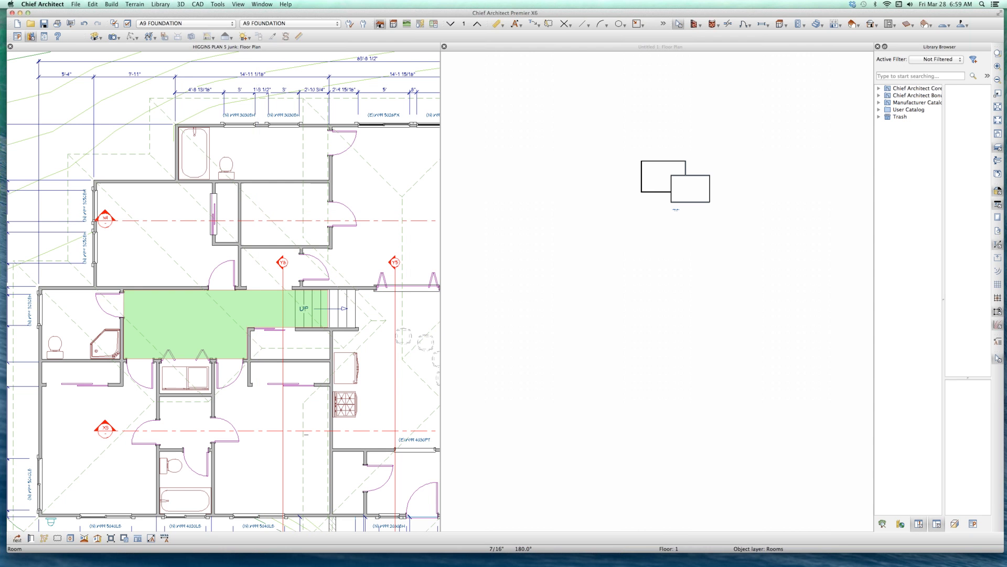
{"action": "key", "text": "super+Tab"}
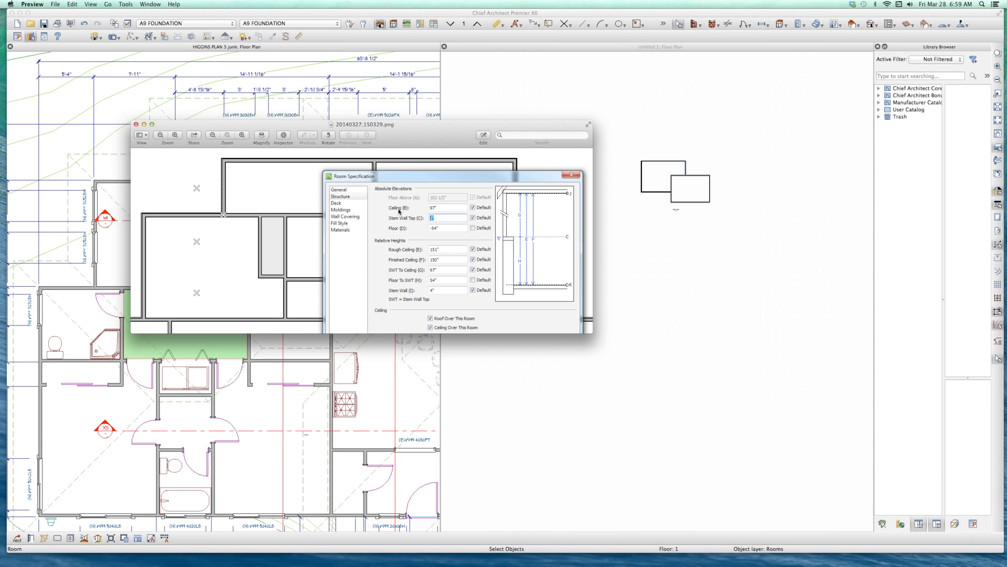
{"action": "mouse_move", "coordinate": [406, 125]}
{"action": "left_mouse_down"}
{"action": "mouse_move", "coordinate": [415, 149]}
{"action": "mouse_move", "coordinate": [435, 99]}
{"action": "mouse_move", "coordinate": [409, 138]}
{"action": "left_mouse_up"}
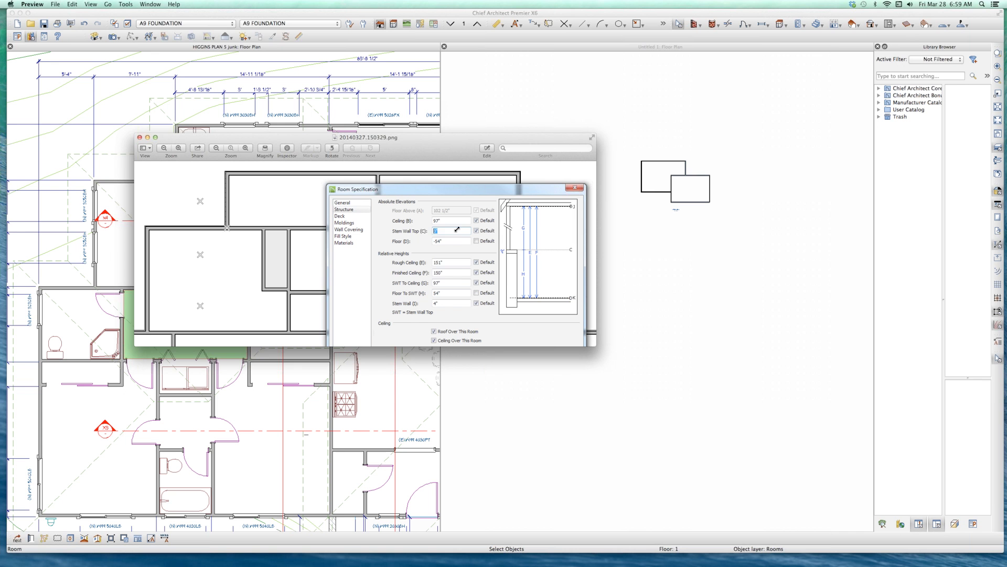
{"action": "left_click_drag", "start_coordinate": [409, 228], "coordinate": [362, 282]}
{"action": "left_click_drag", "start_coordinate": [497, 212], "coordinate": [405, 319]}
{"action": "left_click_drag", "start_coordinate": [461, 228], "coordinate": [405, 233]}
{"action": "left_click", "coordinate": [139, 137]}
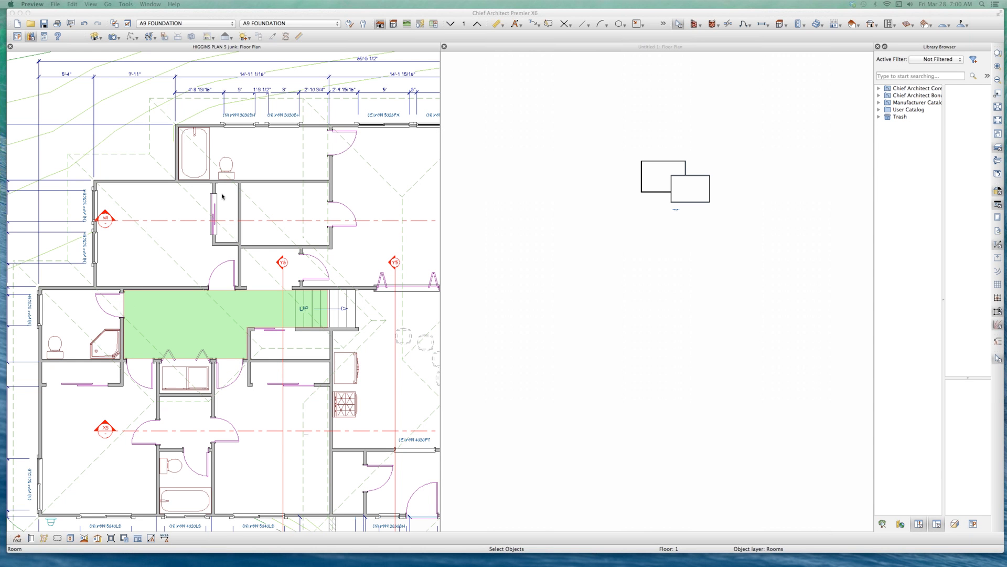
- Set the Stem Wall Top of the narrow closet below the upper bathroom to -54"
{"action": "left_click", "coordinate": [222, 196]}
{"action": "scroll", "coordinate": [216, 200], "scroll_direction": "up", "scroll_amount": 5}
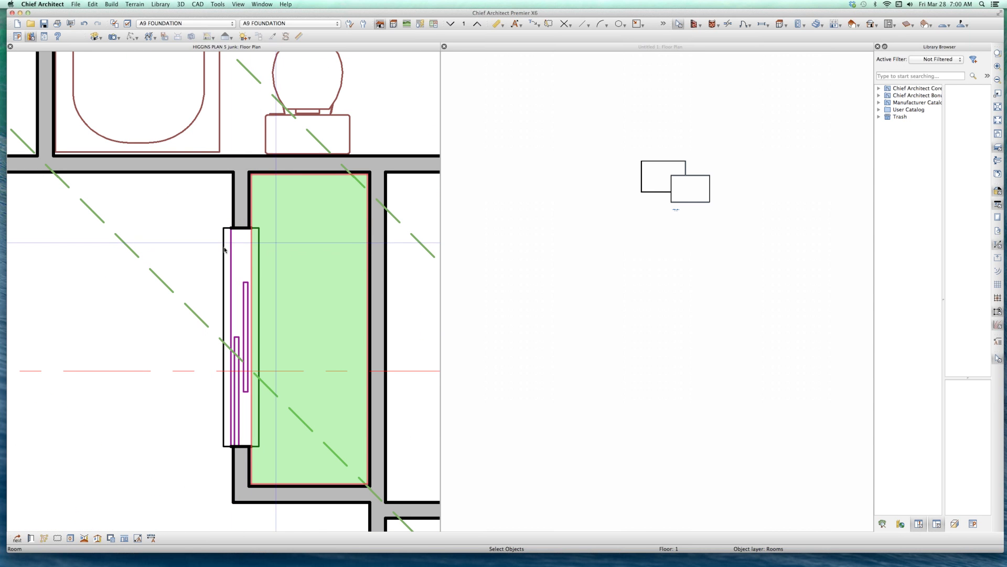
{"action": "scroll", "coordinate": [279, 290], "scroll_direction": "down", "scroll_amount": 2}
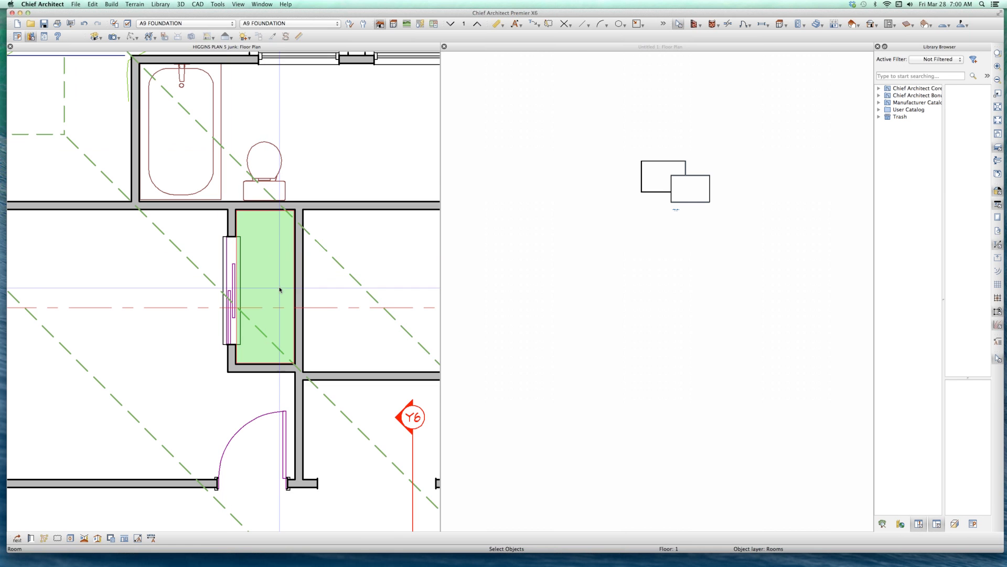
{"action": "double_click", "coordinate": [266, 276]}
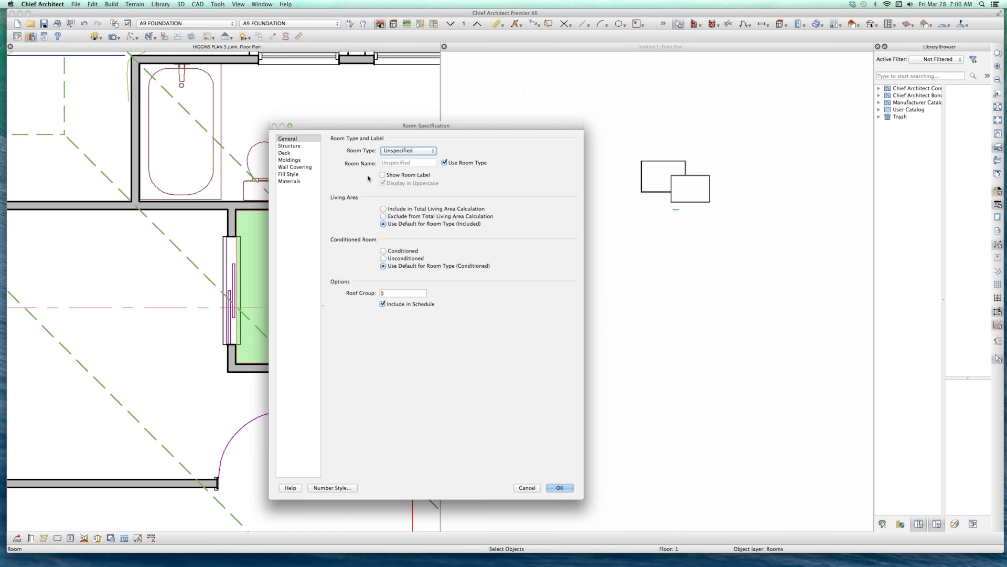
{"action": "left_click", "coordinate": [290, 146]}
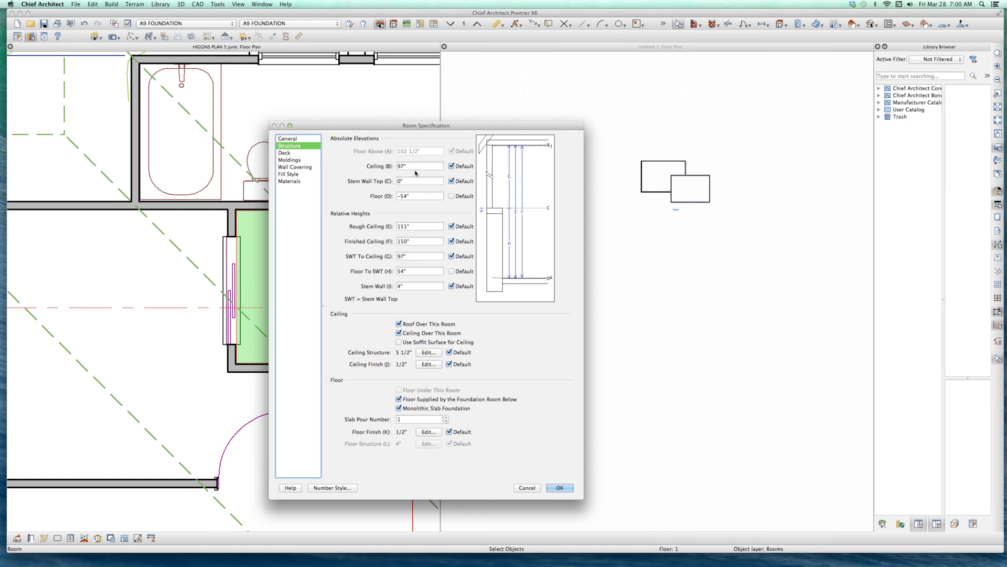
{"action": "key", "text": "Tab"}
{"action": "key", "text": "Tab"}
{"action": "type", "text": "-54"}
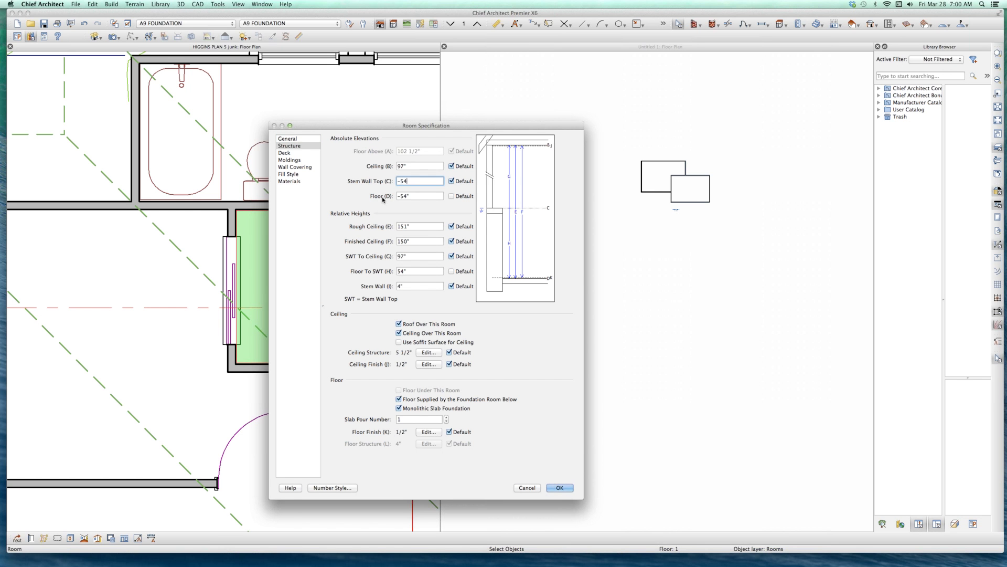
{"action": "key", "text": "Tab"}
{"action": "key", "text": "Return"}
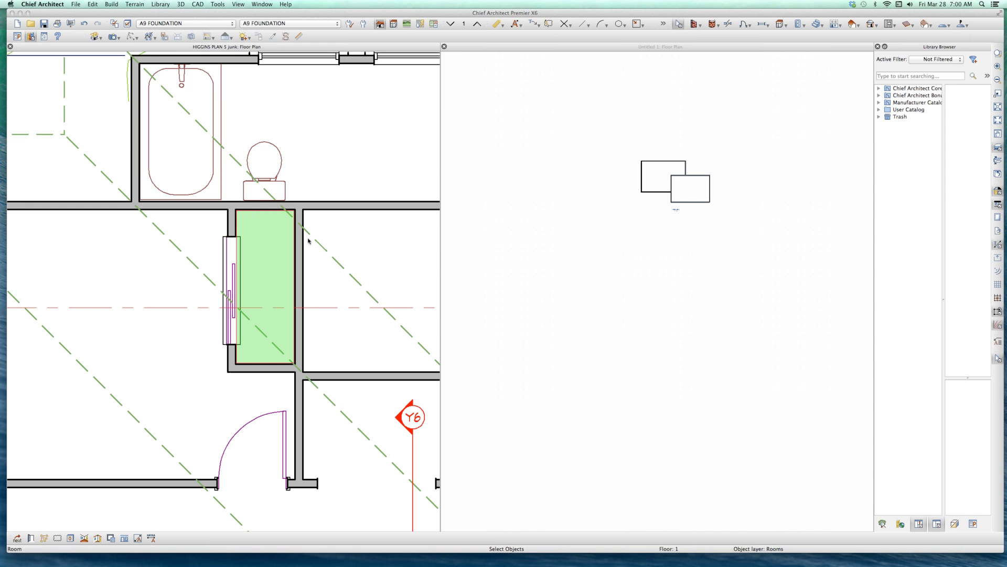
- Show the foundation floor and inspect the slab outline around the 7'-11" jog in the exterior wall
{"action": "key", "text": "Page_Down"}
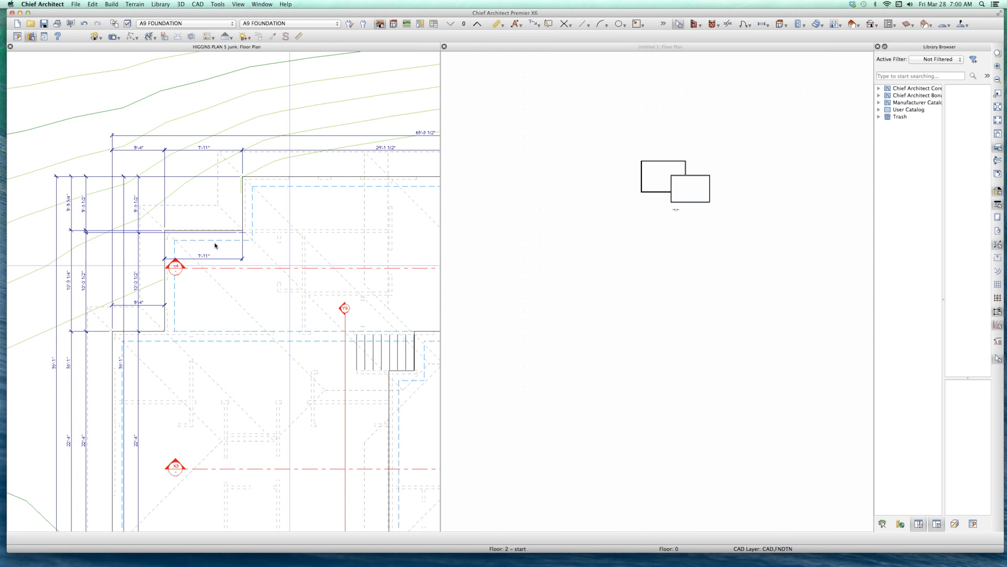
{"action": "scroll", "coordinate": [214, 249], "scroll_direction": "up", "scroll_amount": 3}
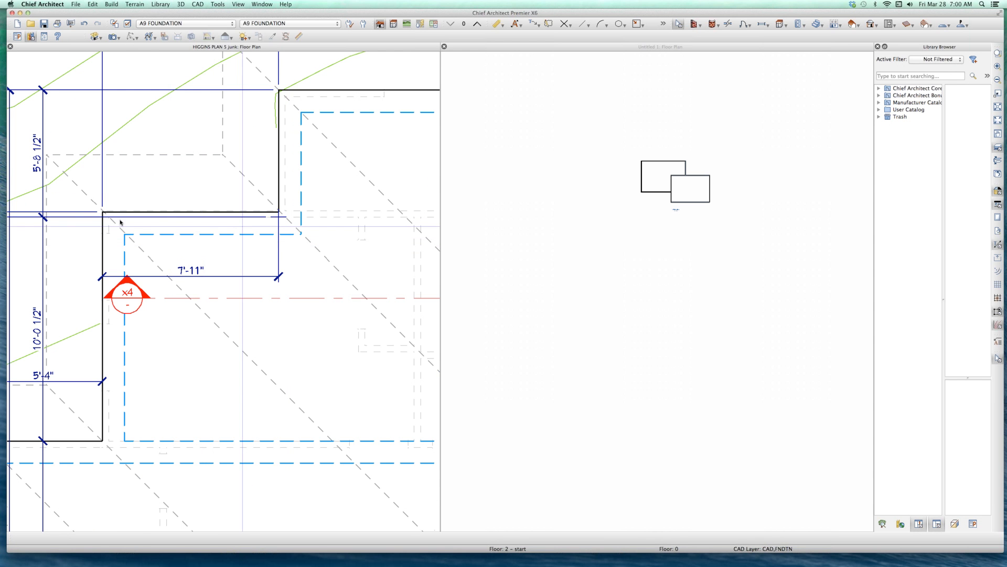
{"action": "scroll", "coordinate": [151, 218], "scroll_direction": "down", "scroll_amount": 4}
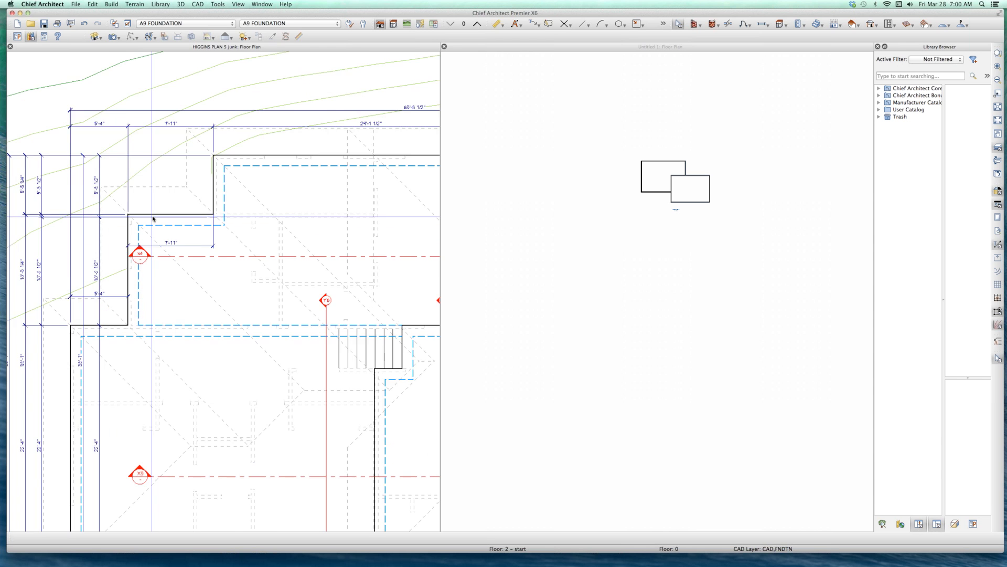
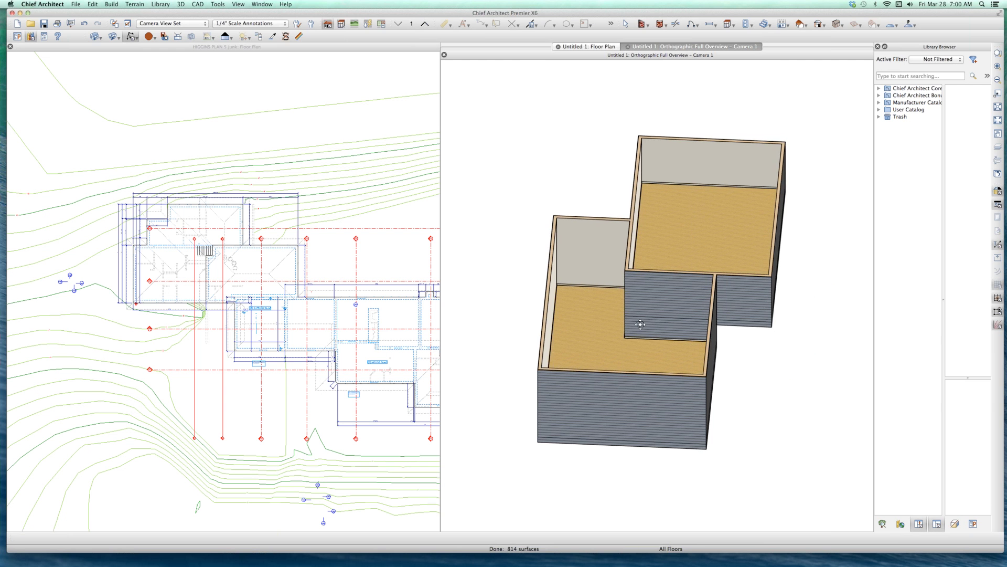
- View the two-room test model's orthographic overview from another angle and close that camera view
{"action": "scroll", "coordinate": [667, 250], "scroll_direction": "down", "scroll_amount": 3}
{"action": "left_click_drag", "start_coordinate": [635, 308], "coordinate": [686, 298]}
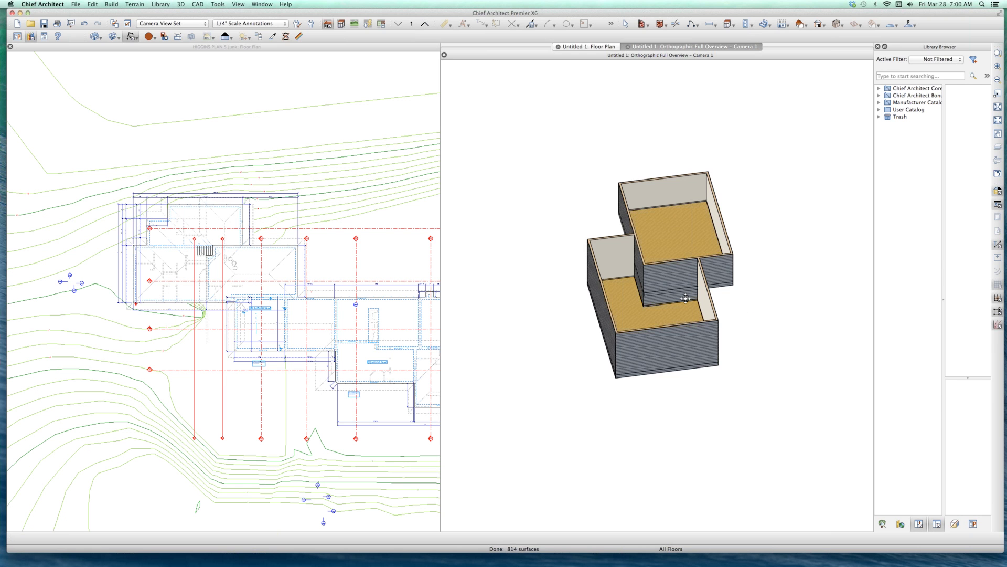
{"action": "key", "text": "super+w"}
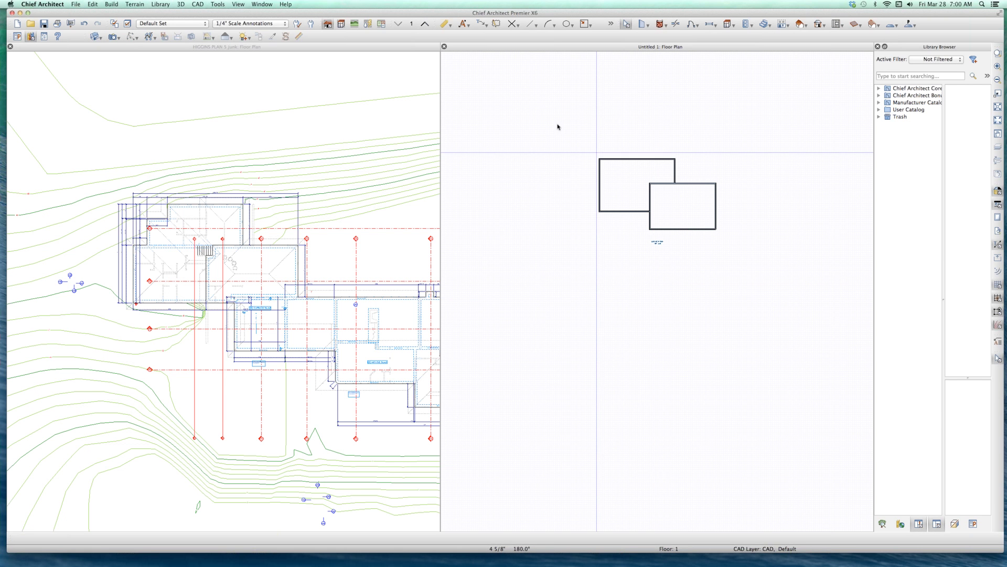
- Build a monolithic slab foundation for the two-room test plan with default slab footings 12" wide and 60" high
{"action": "left_click", "coordinate": [790, 25]}
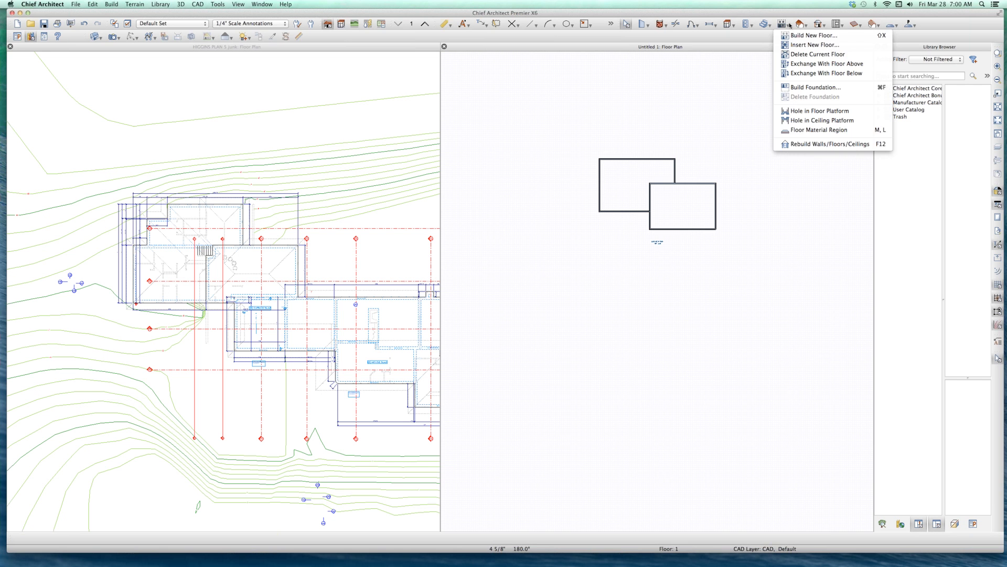
{"action": "left_click", "coordinate": [812, 88]}
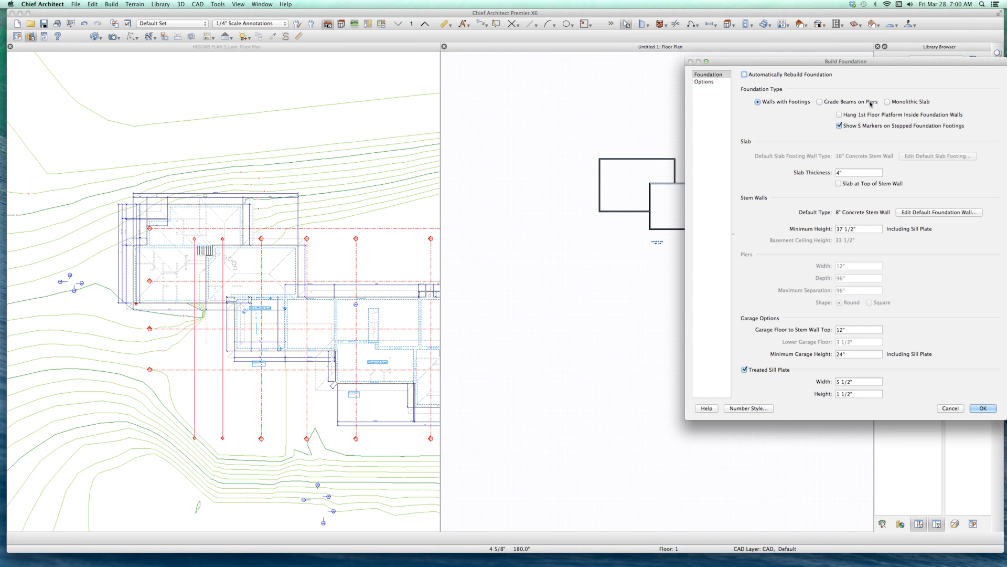
{"action": "left_click", "coordinate": [910, 102]}
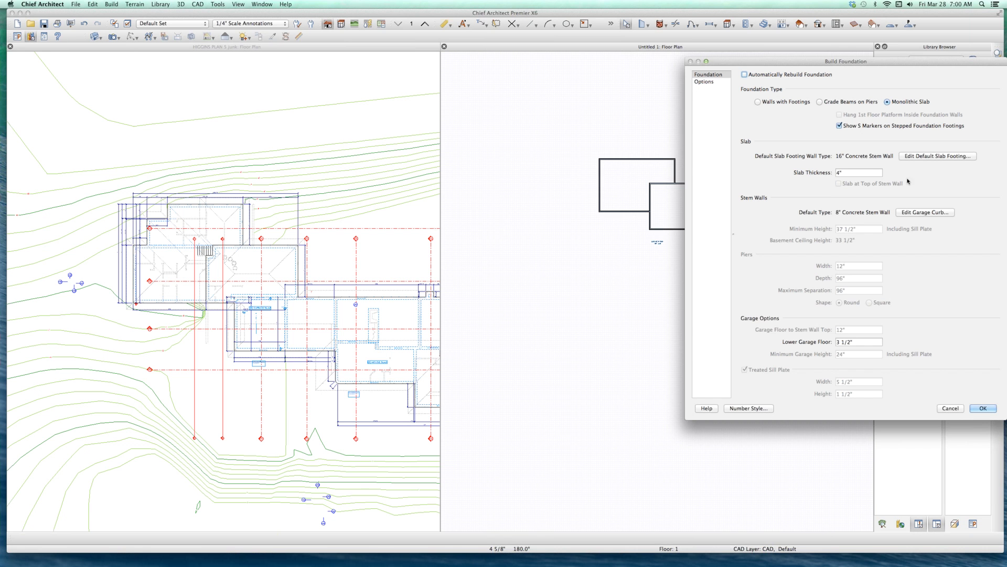
{"action": "left_click", "coordinate": [917, 156]}
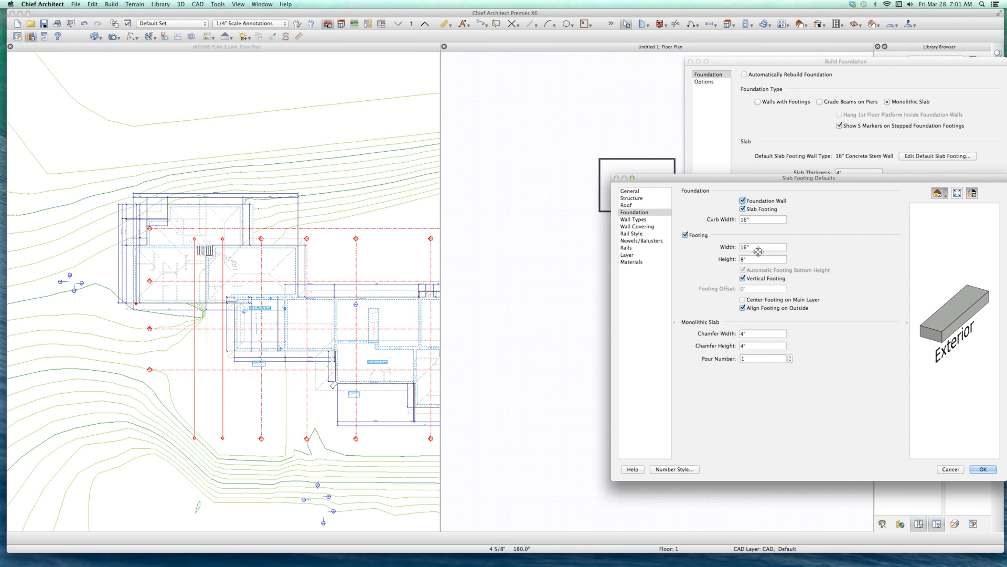
{"action": "triple_click", "coordinate": [758, 247]}
{"action": "type", "text": "12"}
{"action": "key", "text": "Tab"}
{"action": "type", "text": "60"}
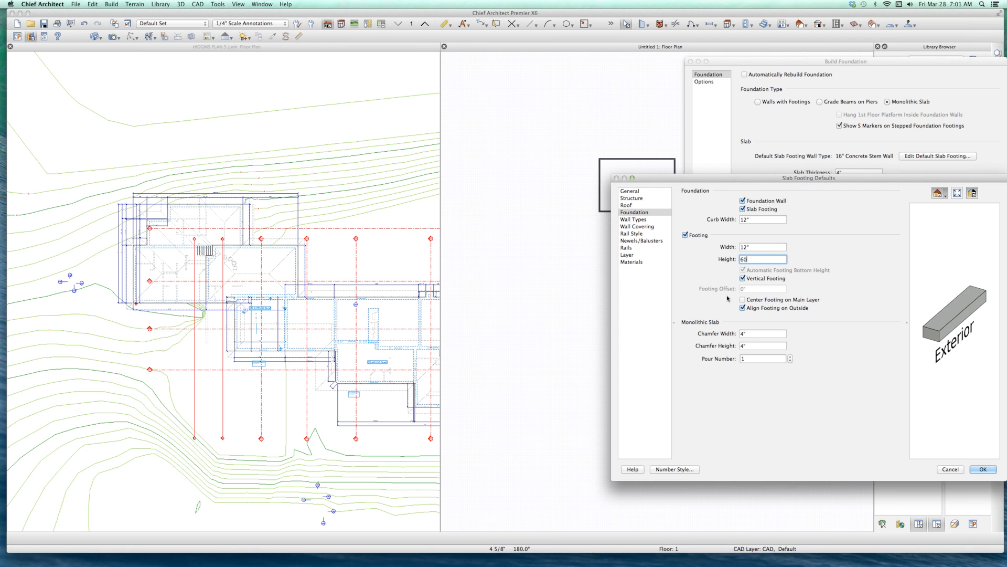
{"action": "key", "text": "Return"}
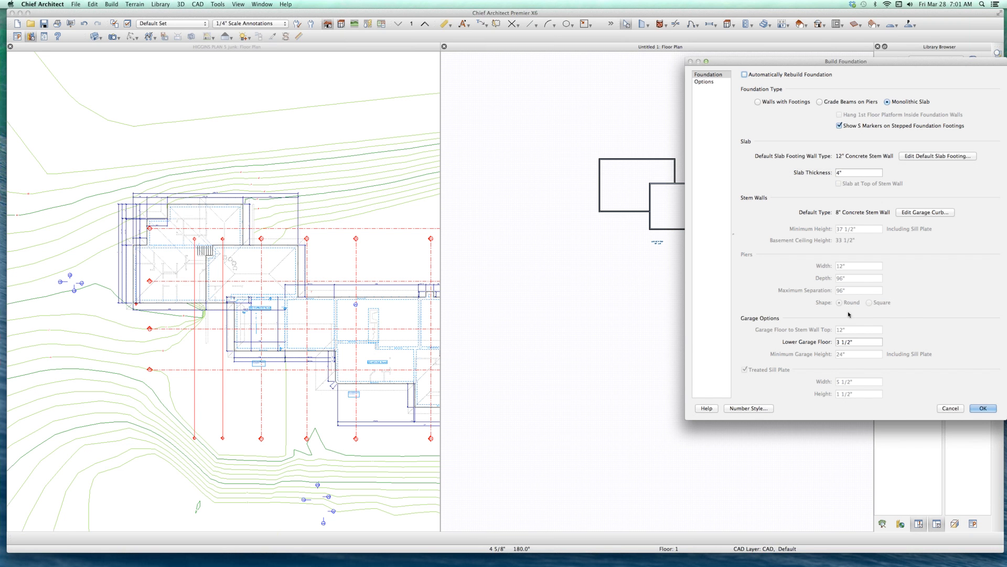
{"action": "left_click", "coordinate": [976, 408]}
- Inspect the test plan's new foundation outline and select the upper-left foundation room
{"action": "scroll", "coordinate": [647, 140], "scroll_direction": "up", "scroll_amount": 3}
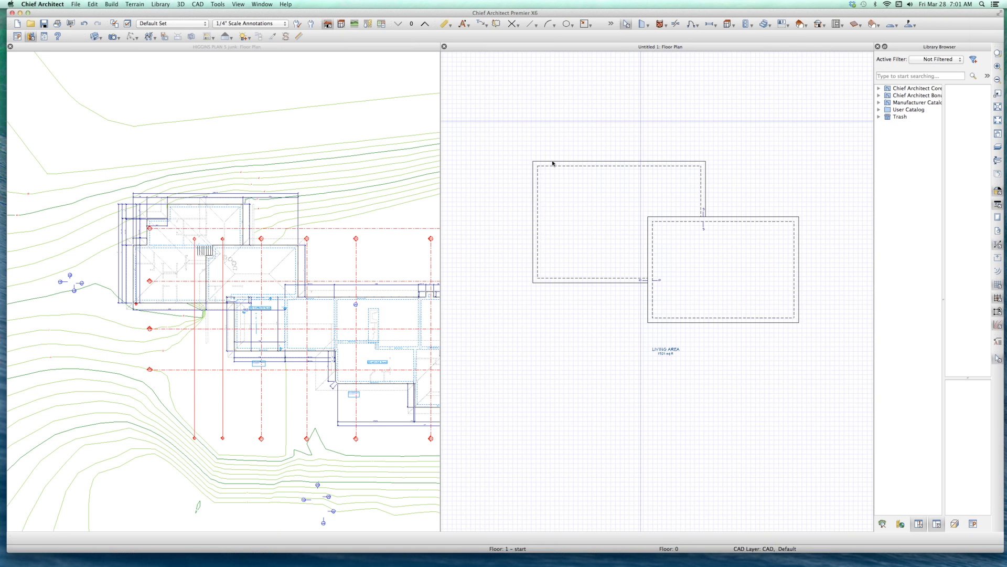
{"action": "scroll", "coordinate": [552, 163], "scroll_direction": "up", "scroll_amount": 1}
{"action": "left_click", "coordinate": [548, 187]}
{"action": "scroll", "coordinate": [572, 199], "scroll_direction": "down", "scroll_amount": 1}
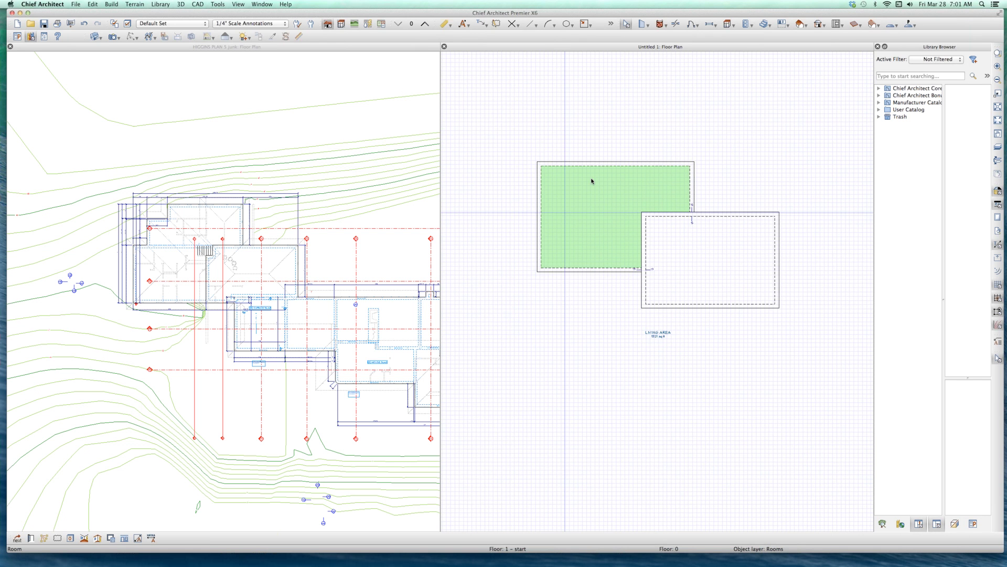
{"action": "scroll", "coordinate": [588, 179], "scroll_direction": "up", "scroll_amount": 2}
{"action": "scroll", "coordinate": [710, 254], "scroll_direction": "down", "scroll_amount": 1}
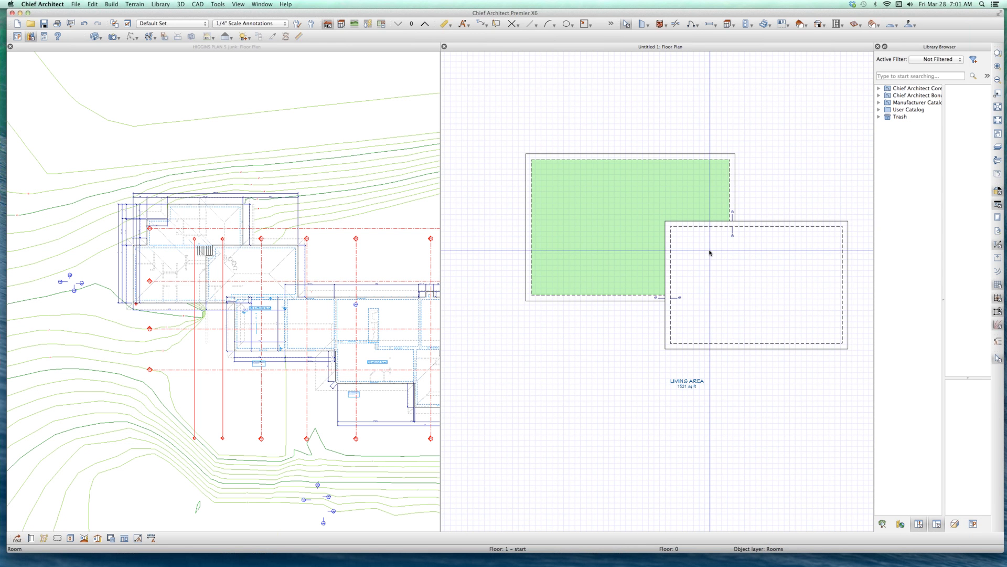
- Return to the first floor and inspect the lower-right room's structure elevations, including its stem wall top
{"action": "key", "text": "Page_Up"}
{"action": "left_click", "coordinate": [714, 258]}
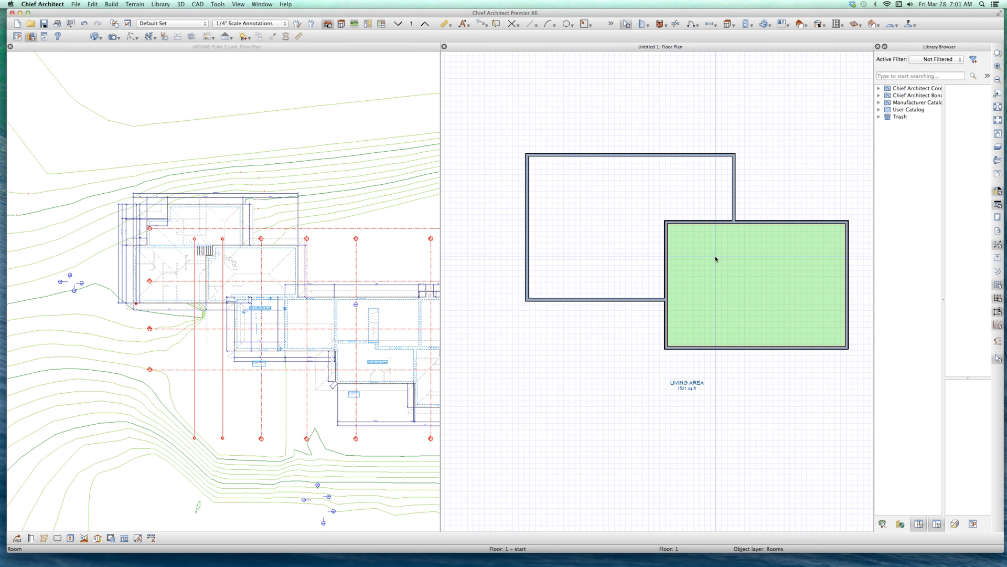
{"action": "double_click", "coordinate": [720, 248]}
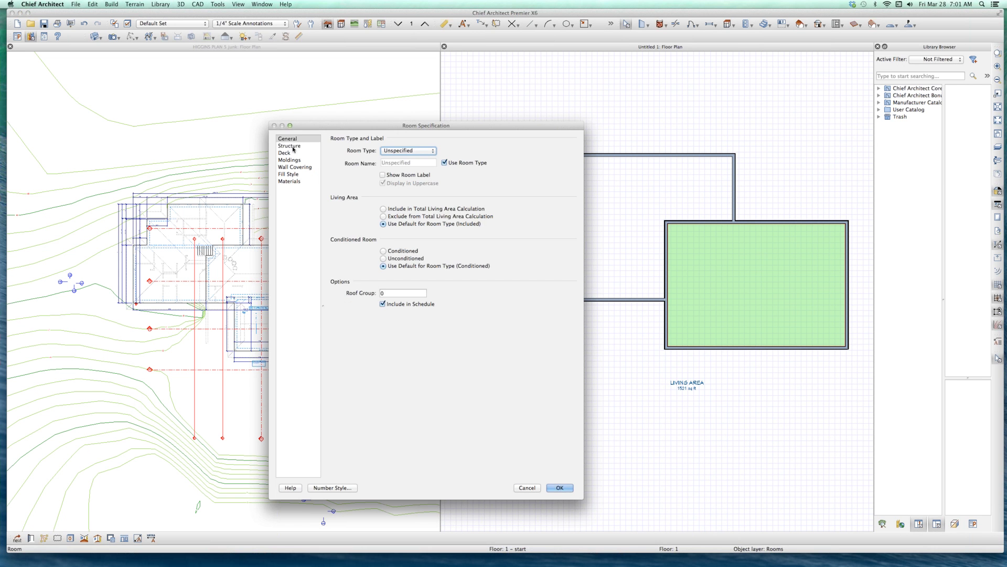
{"action": "left_click", "coordinate": [292, 147]}
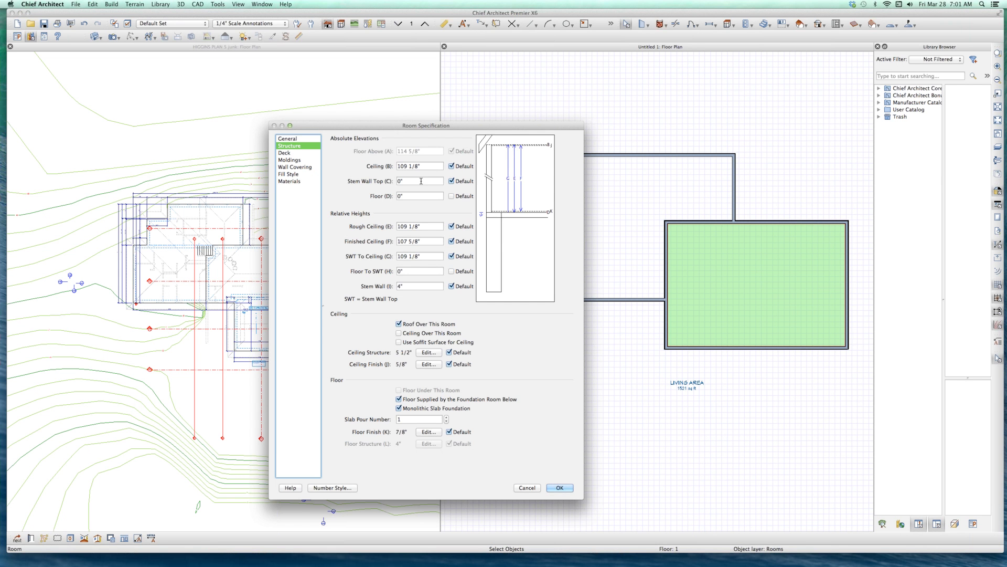
{"action": "left_click", "coordinate": [421, 181]}
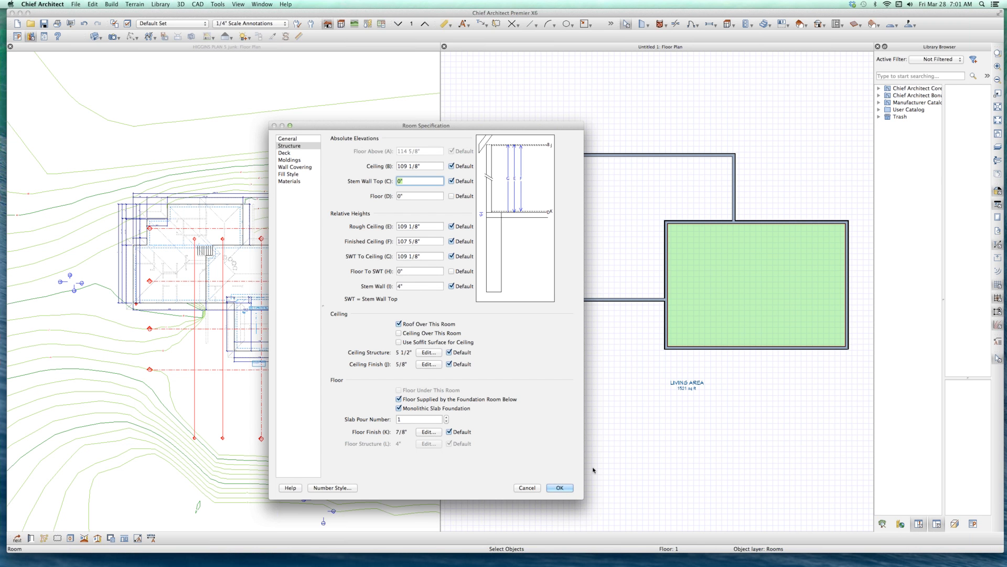
{"action": "key", "text": "Return"}
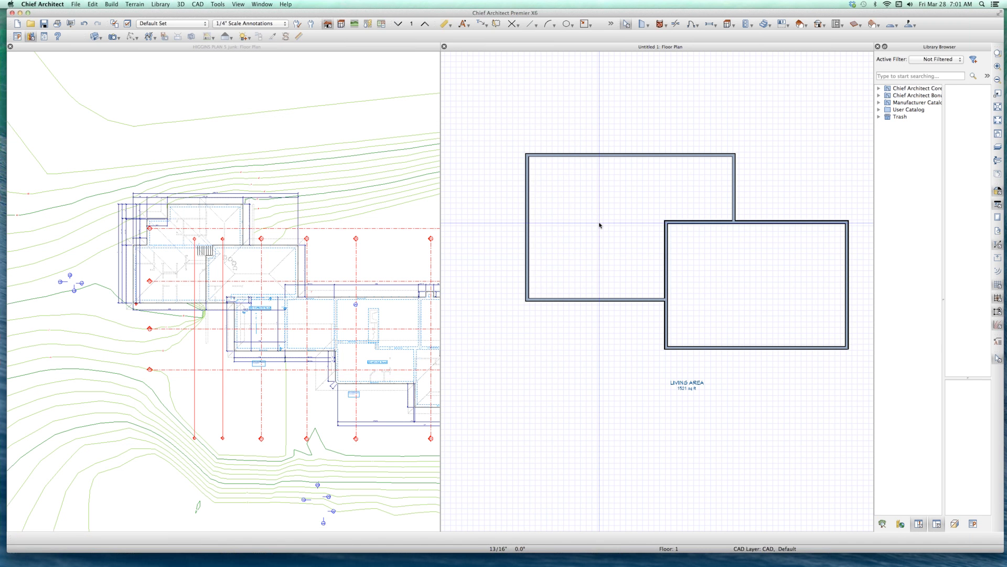
- Inspect the upper-left room's structure elevations, including its stem wall top and floor
{"action": "double_click", "coordinate": [644, 221]}
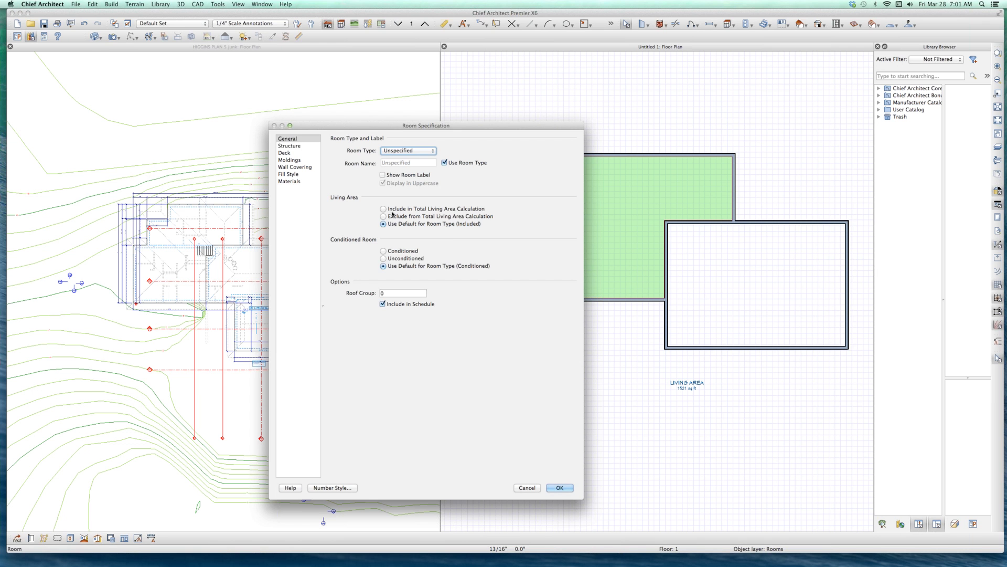
{"action": "left_click", "coordinate": [292, 146]}
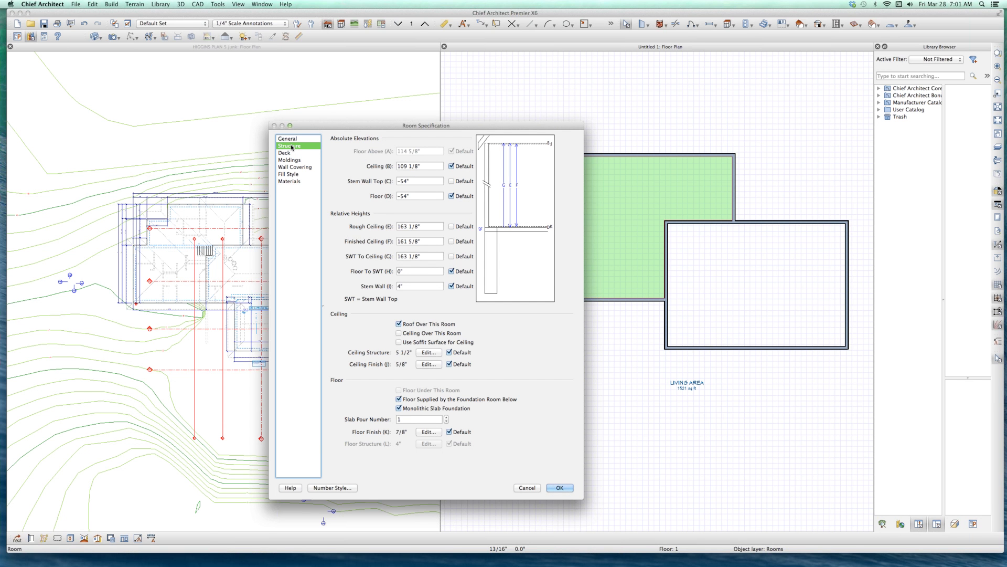
{"action": "left_click", "coordinate": [414, 181]}
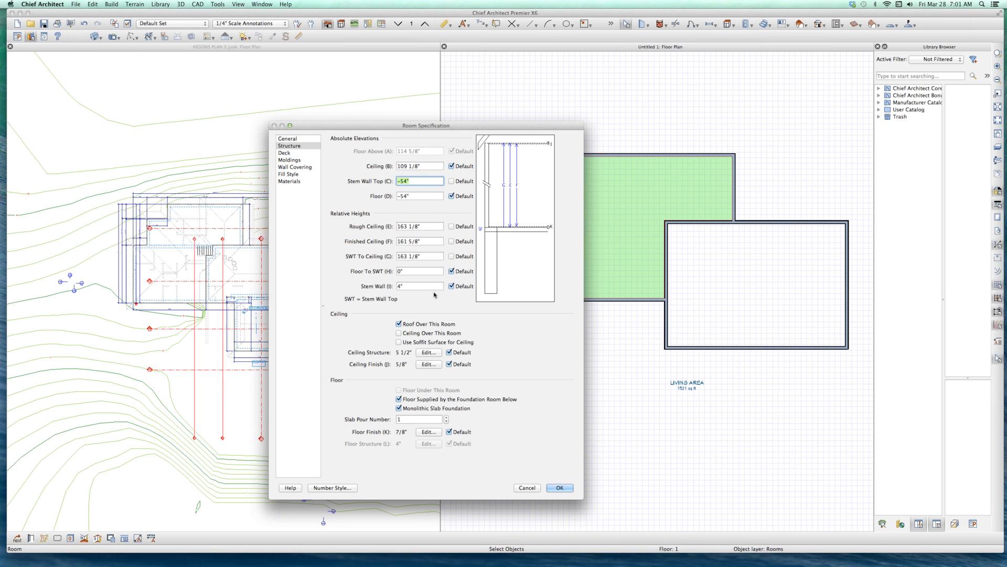
{"action": "left_click", "coordinate": [560, 487]}
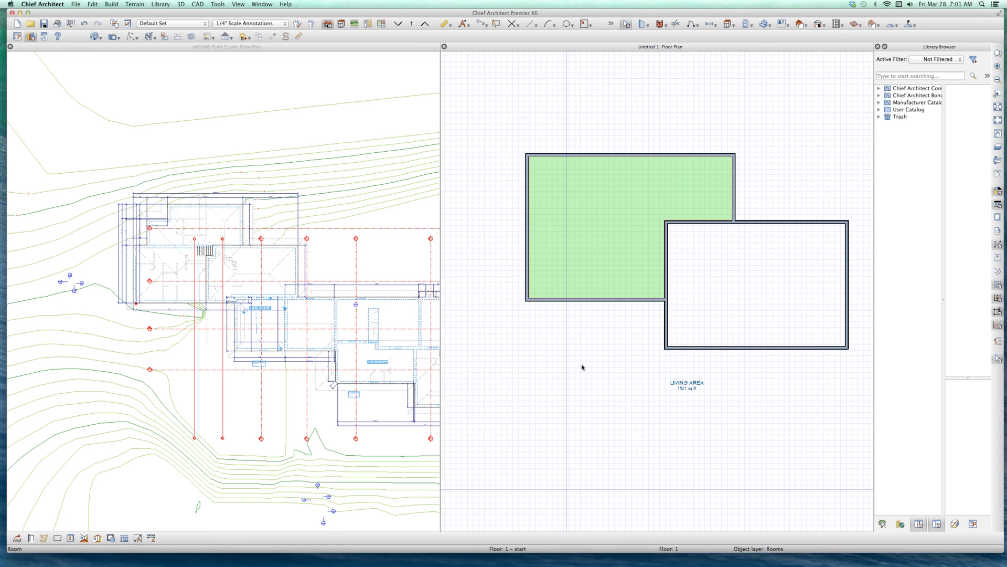
{"action": "scroll", "coordinate": [582, 367], "scroll_direction": "down", "scroll_amount": 1}
{"action": "left_click", "coordinate": [566, 403]}
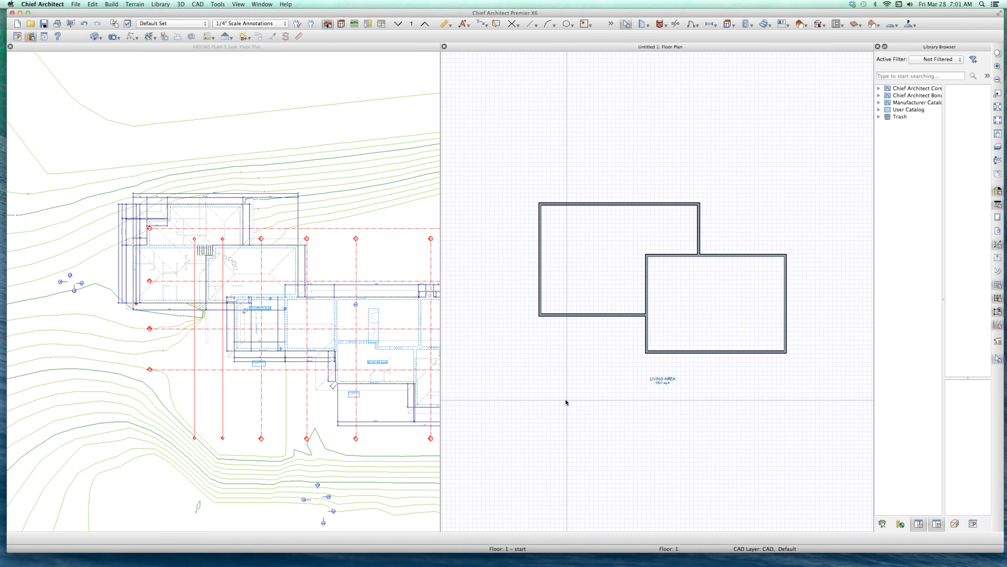
{"action": "scroll", "coordinate": [566, 402], "scroll_direction": "down", "scroll_amount": 1}
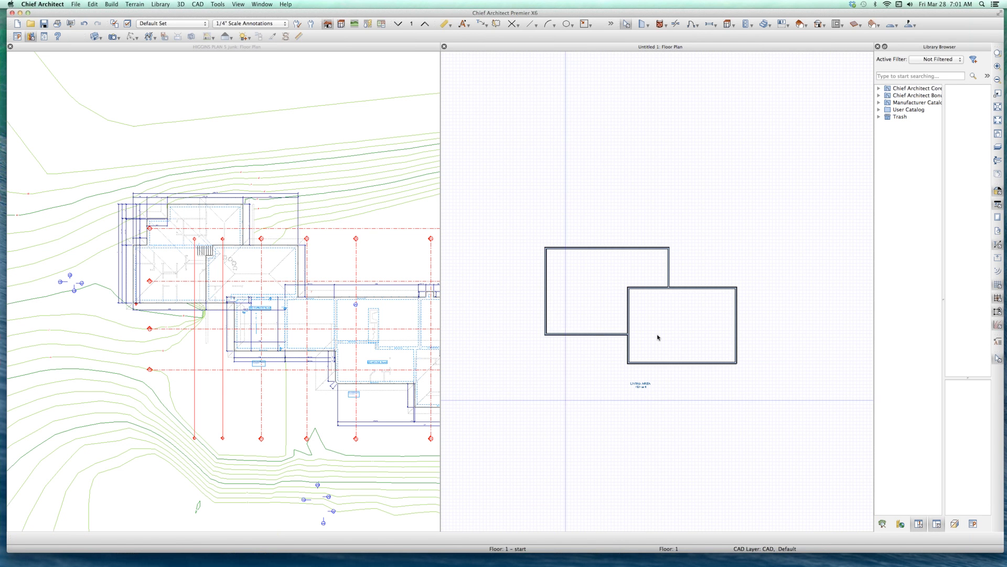
{"action": "left_click", "coordinate": [669, 321]}
{"action": "scroll", "coordinate": [667, 318], "scroll_direction": "up", "scroll_amount": 2}
{"action": "left_click", "coordinate": [571, 262]}
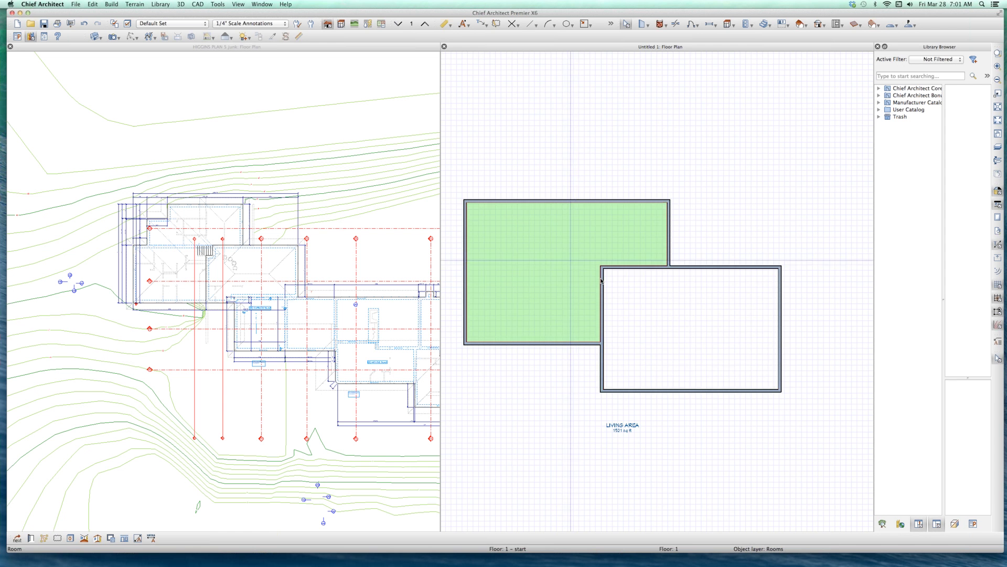
{"action": "scroll", "coordinate": [601, 281], "scroll_direction": "down", "scroll_amount": 1}
{"action": "scroll", "coordinate": [563, 369], "scroll_direction": "down", "scroll_amount": 1}
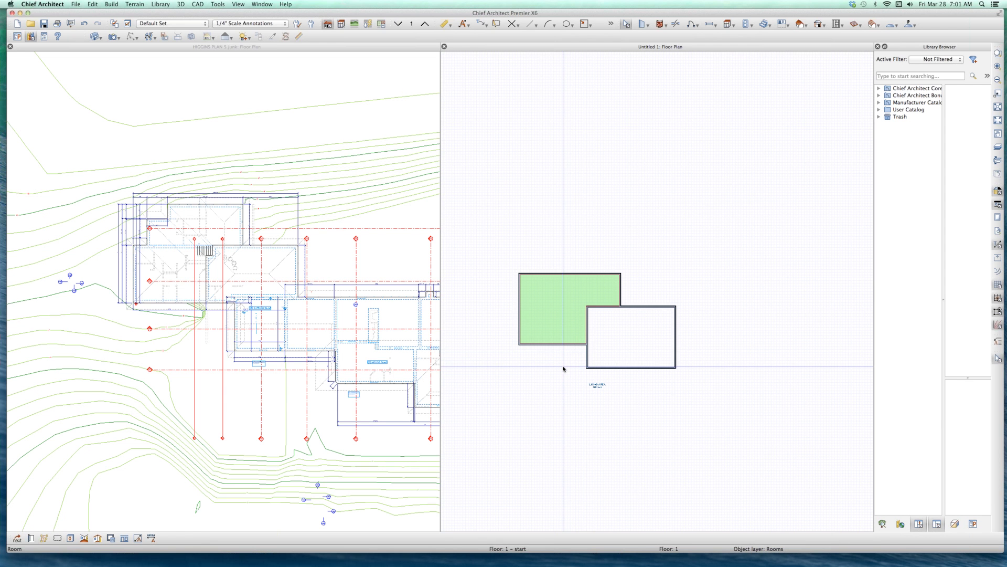
{"action": "left_click", "coordinate": [611, 342]}
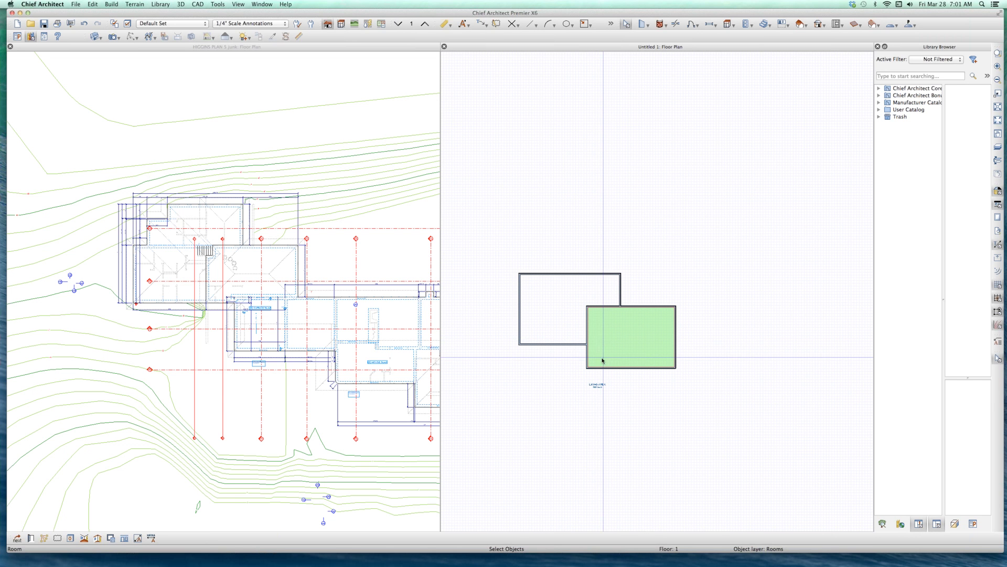
- Generate an orthographic full overview and examine the shared walls and exposed stem wall where the two slab levels meet
{"action": "key", "text": "F9"}
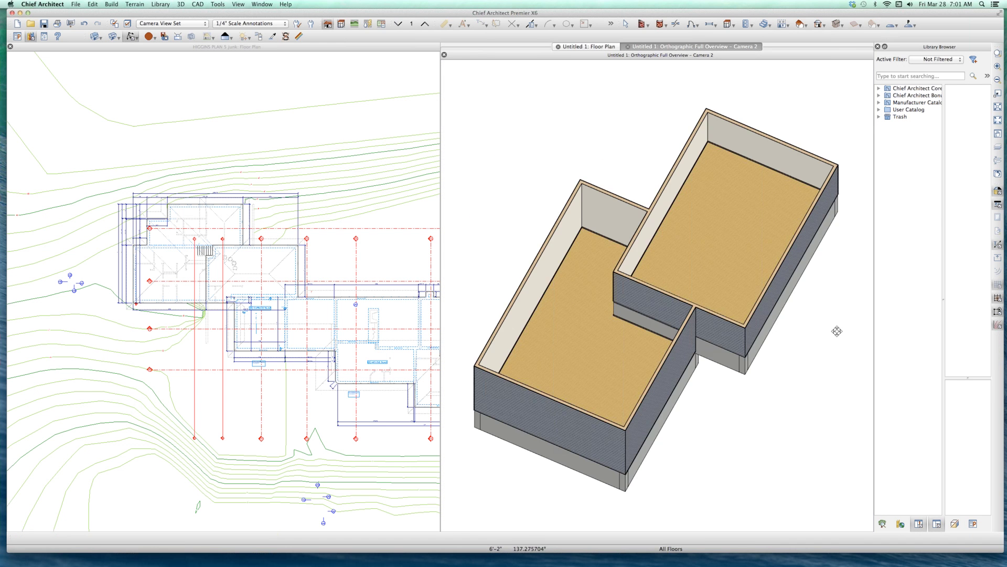
{"action": "left_click_drag", "start_coordinate": [837, 331], "coordinate": [636, 297]}
{"action": "scroll", "coordinate": [633, 329], "scroll_direction": "up", "scroll_amount": 6}
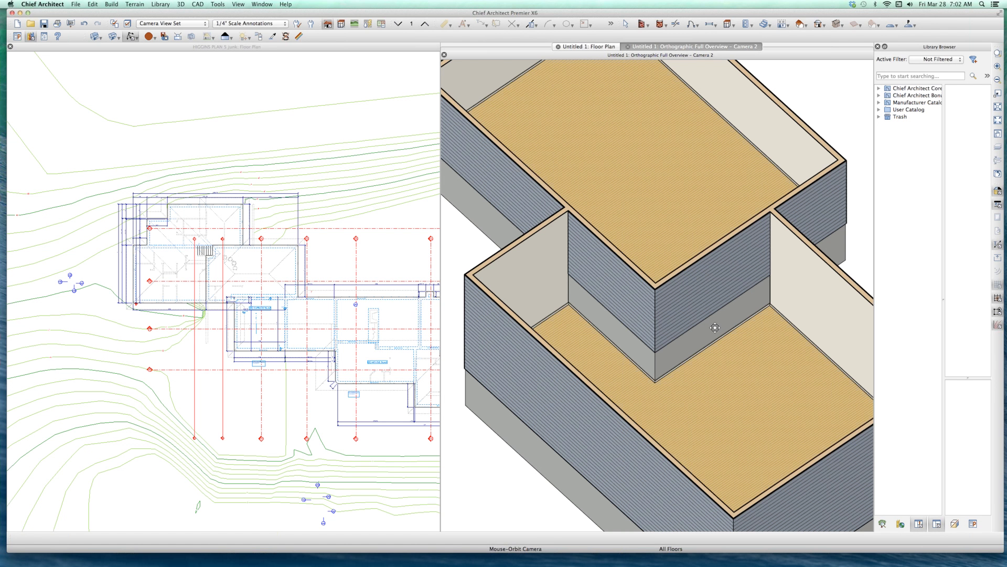
{"action": "scroll", "coordinate": [716, 327], "scroll_direction": "up", "scroll_amount": 6}
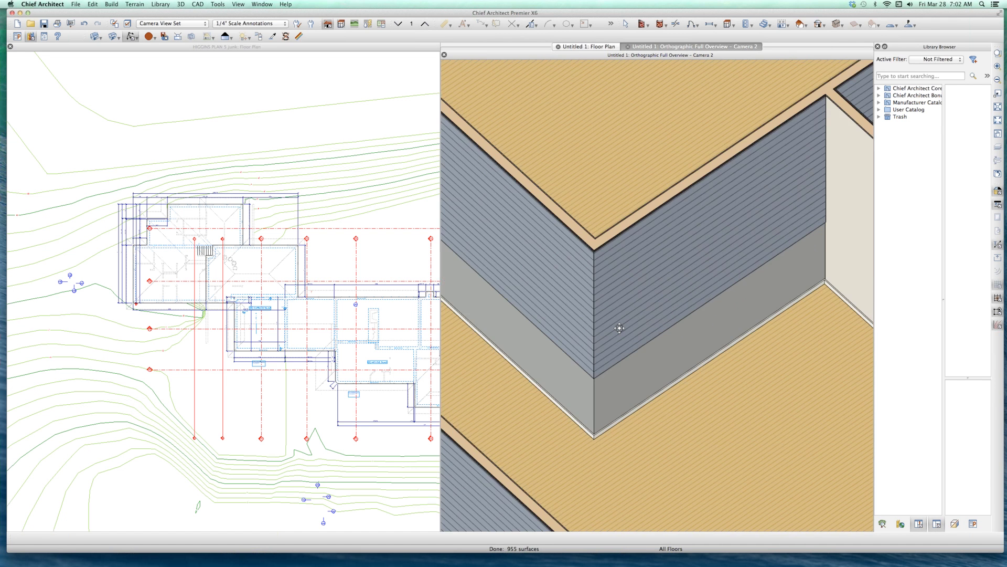
{"action": "scroll", "coordinate": [620, 328], "scroll_direction": "down", "scroll_amount": 2}
{"action": "scroll", "coordinate": [620, 328], "scroll_direction": "down", "scroll_amount": 2}
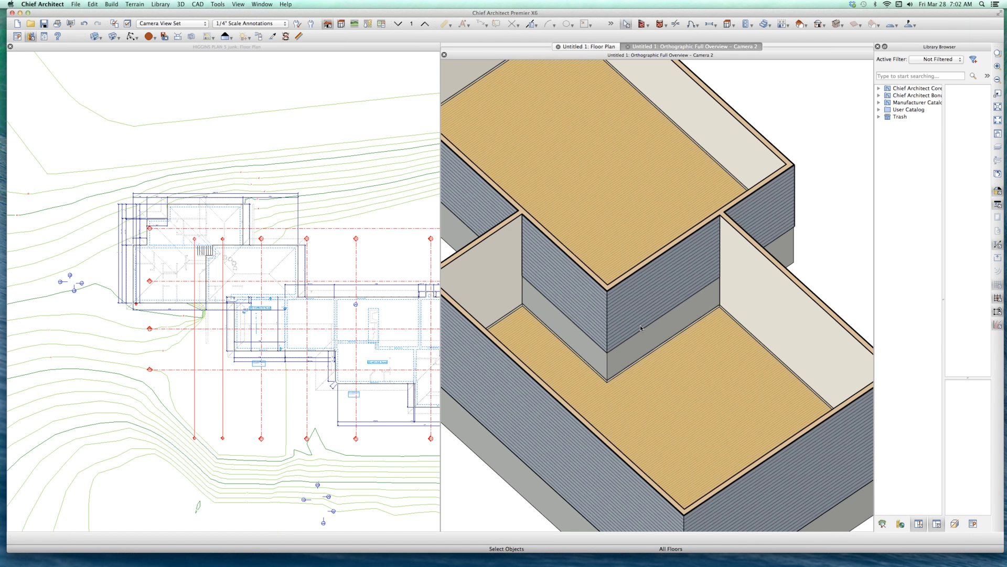
- Tile the open views side by side and break the vertical shared wall where the upper-left room's lower wall meets it
{"action": "key", "text": "super+shift+t"}
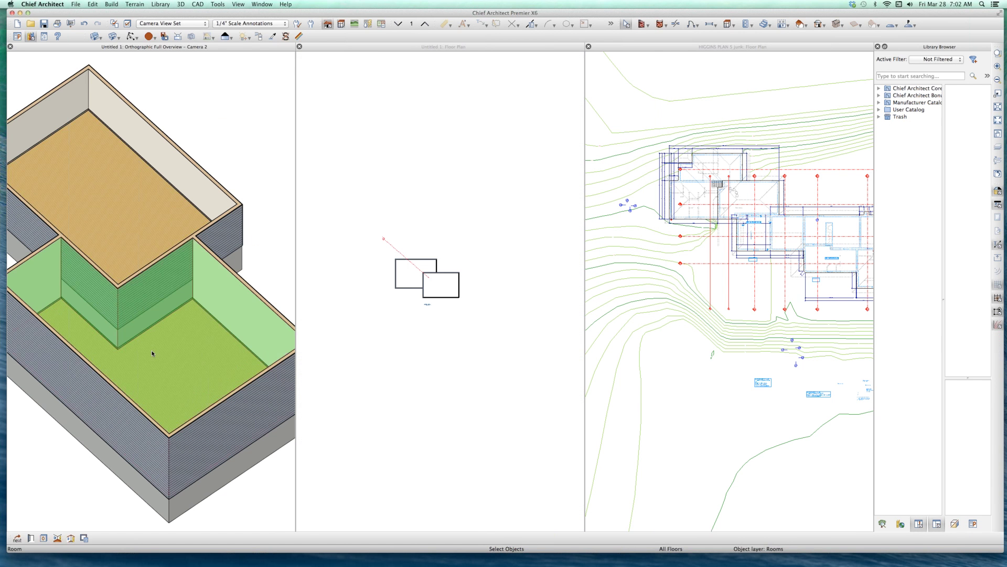
{"action": "scroll", "coordinate": [422, 238], "scroll_direction": "up", "scroll_amount": 5}
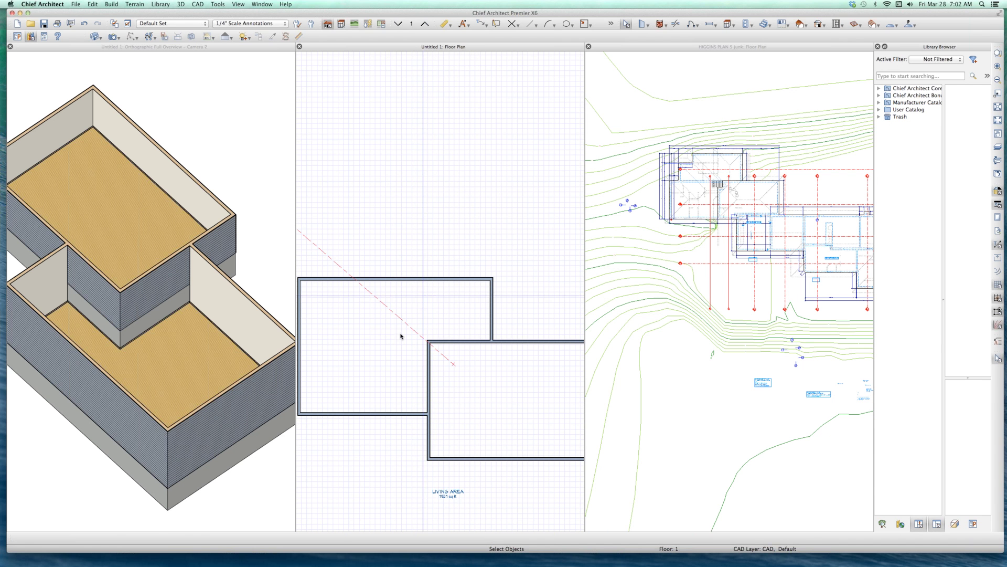
{"action": "left_click", "coordinate": [460, 340]}
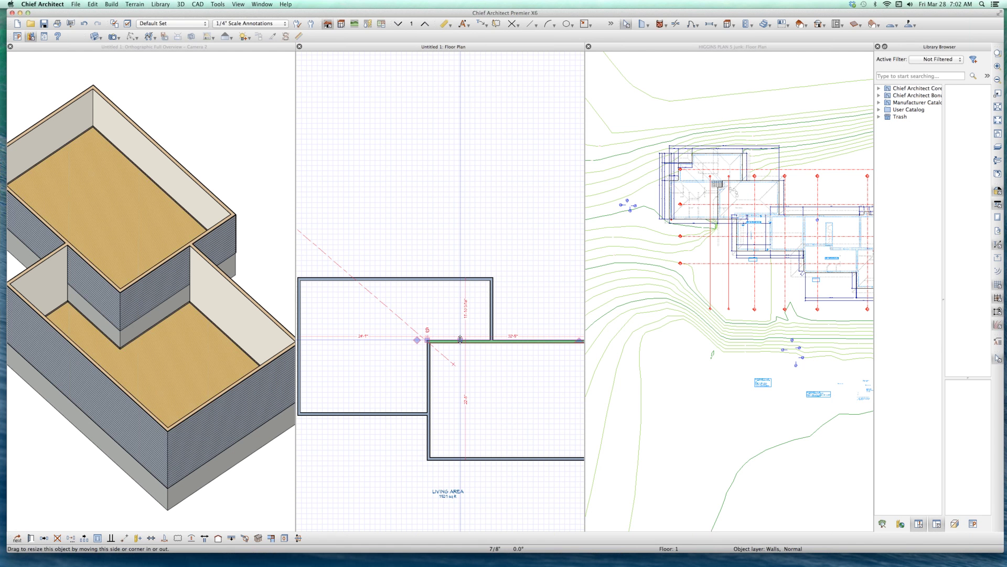
{"action": "left_click", "coordinate": [404, 436]}
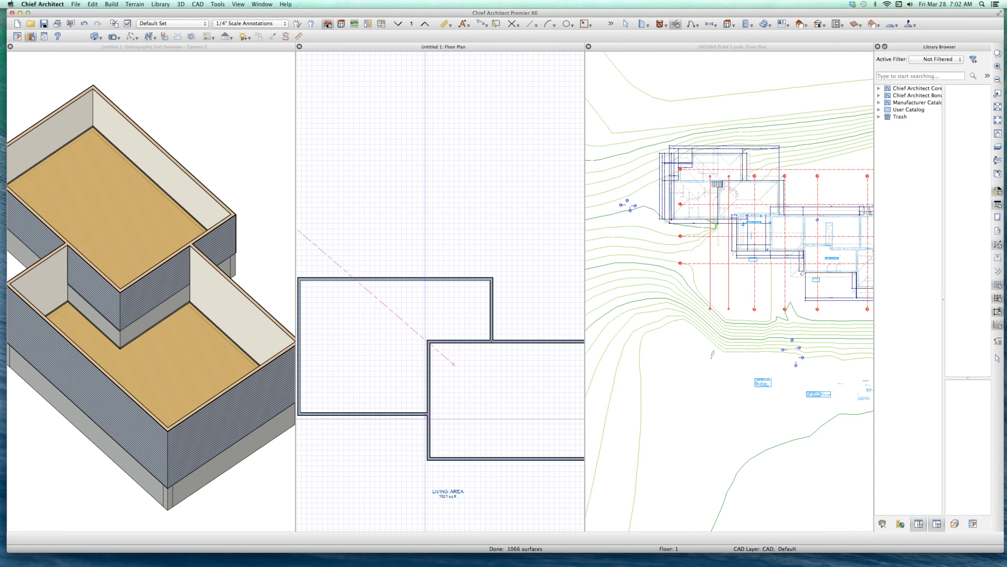
- Set the vertical wall segment between the two rooms to Go Through Floor Below
{"action": "left_click", "coordinate": [428, 378]}
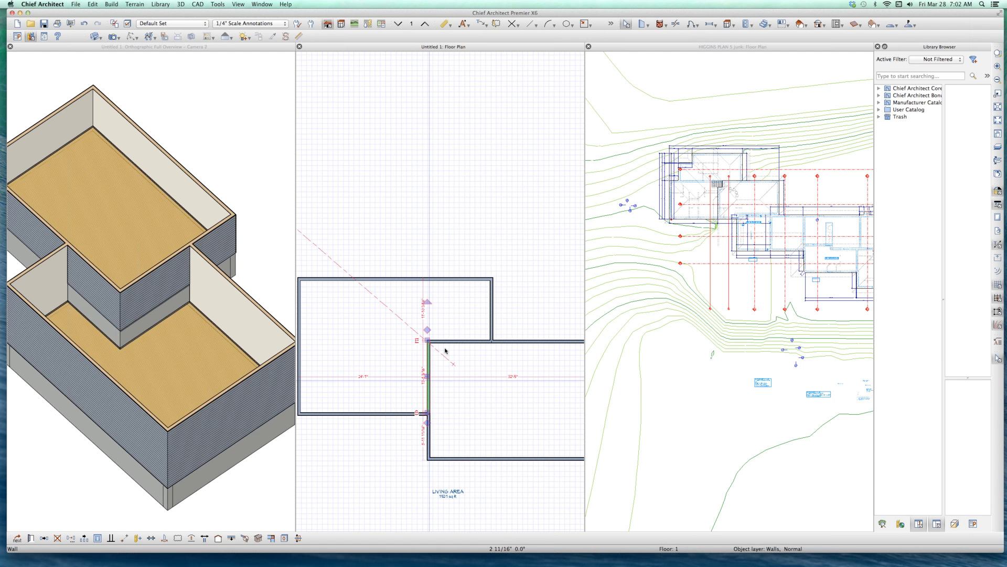
{"action": "key", "text": "super+e"}
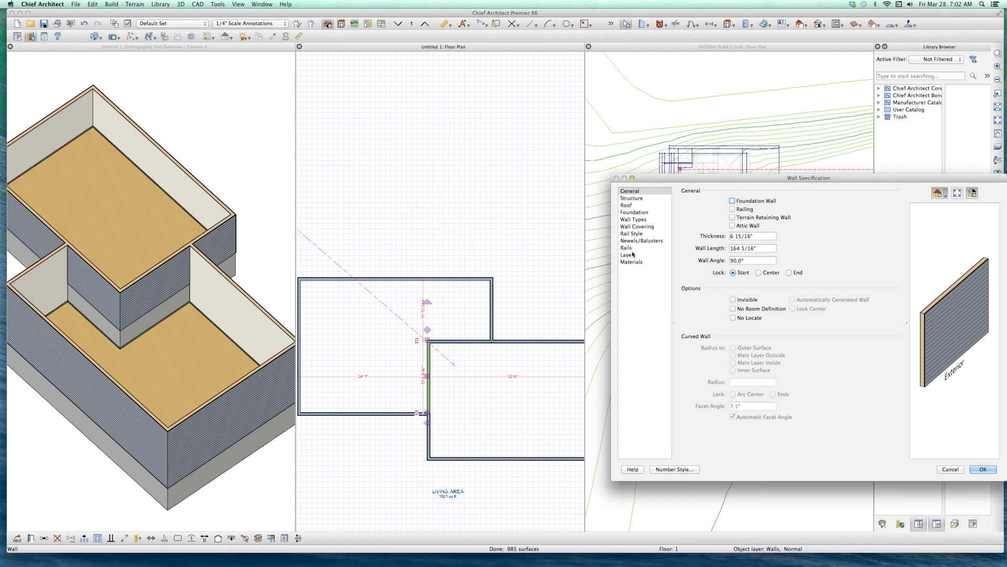
{"action": "left_click", "coordinate": [636, 199]}
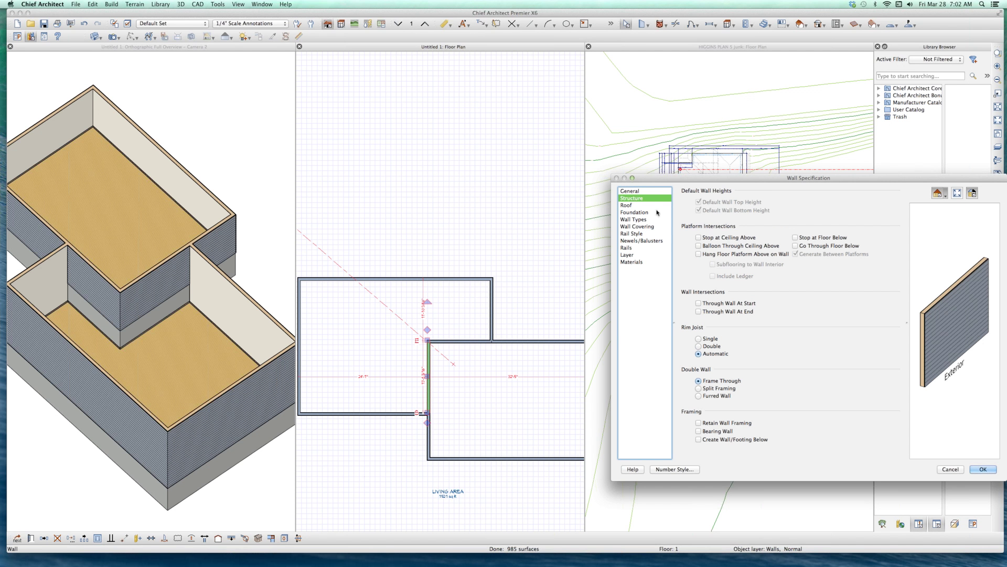
{"action": "left_click", "coordinate": [811, 247]}
{"action": "left_click", "coordinate": [975, 470]}
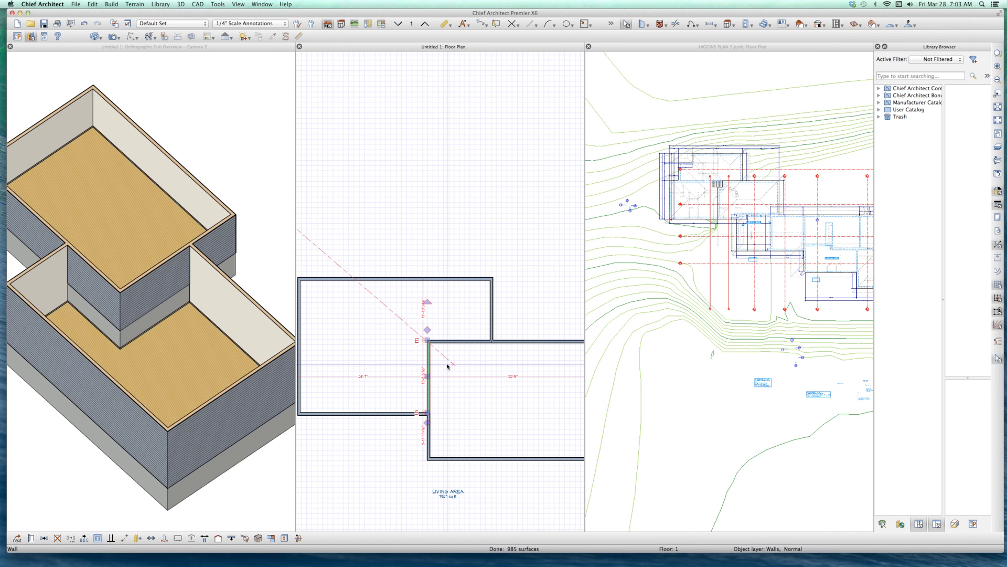
- Review the rail style settings of the vertical wall segment between the two rooms
{"action": "key", "text": "super+e"}
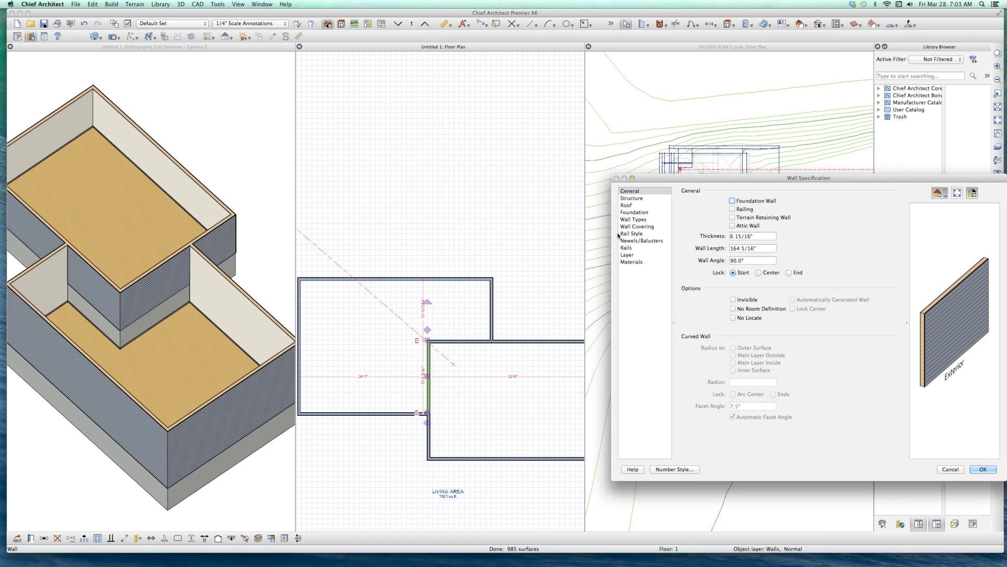
{"action": "left_click", "coordinate": [635, 234]}
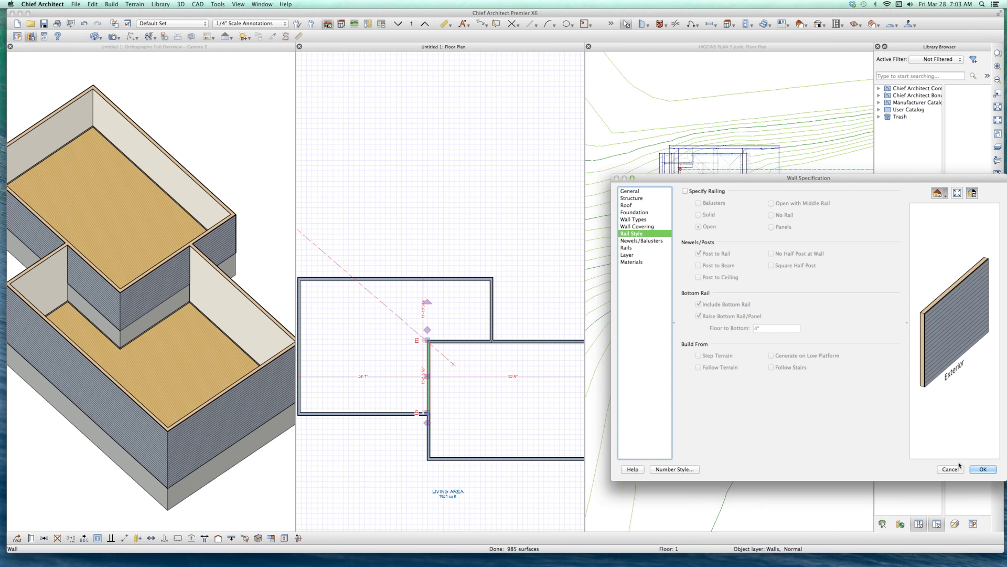
{"action": "left_click", "coordinate": [974, 469]}
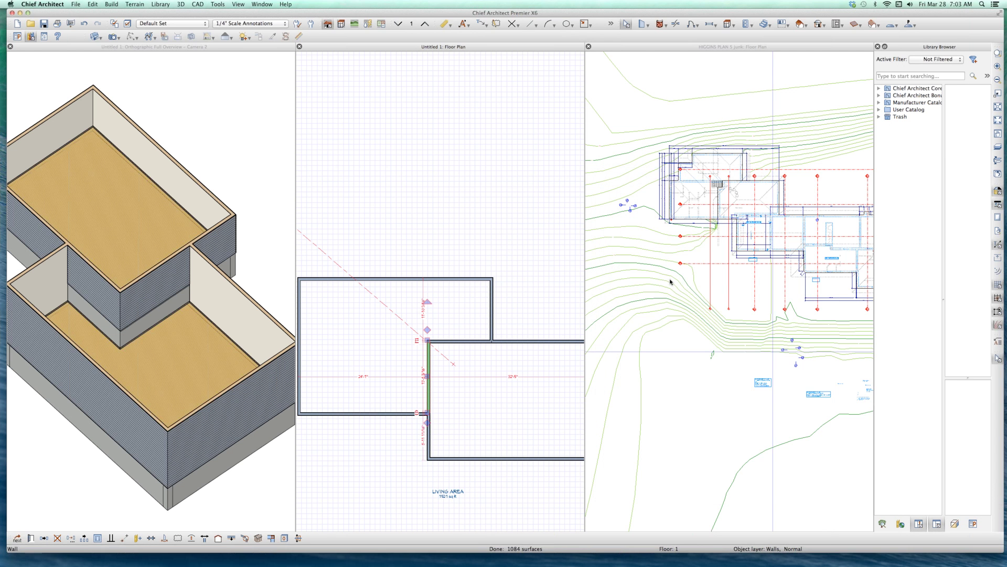
- Show the foundation floor and break the vertical shared slab footing where the upper-left slab's lower edge meets it
{"action": "left_click", "coordinate": [373, 347]}
{"action": "scroll", "coordinate": [374, 346], "scroll_direction": "up", "scroll_amount": 2}
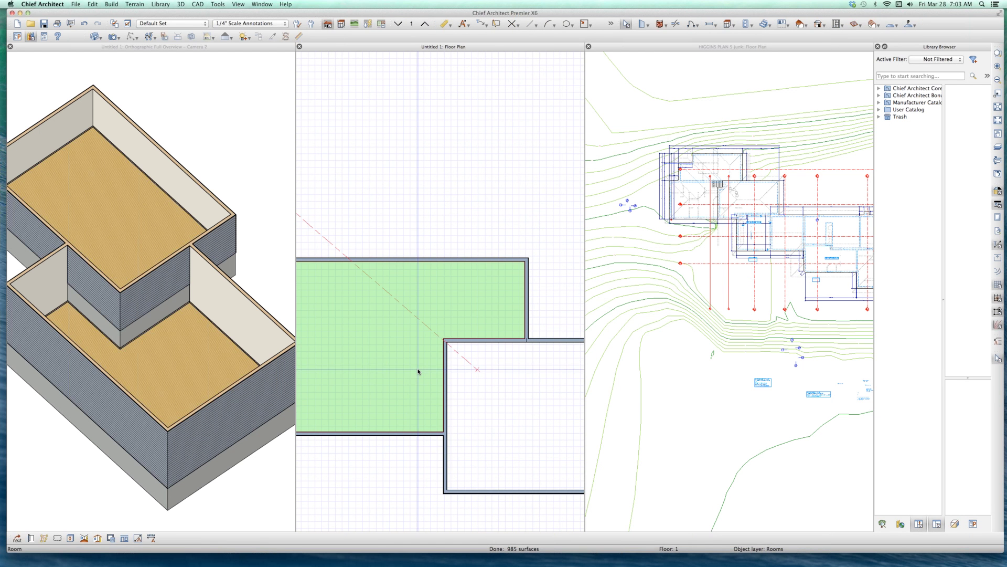
{"action": "key", "text": "Page_Down"}
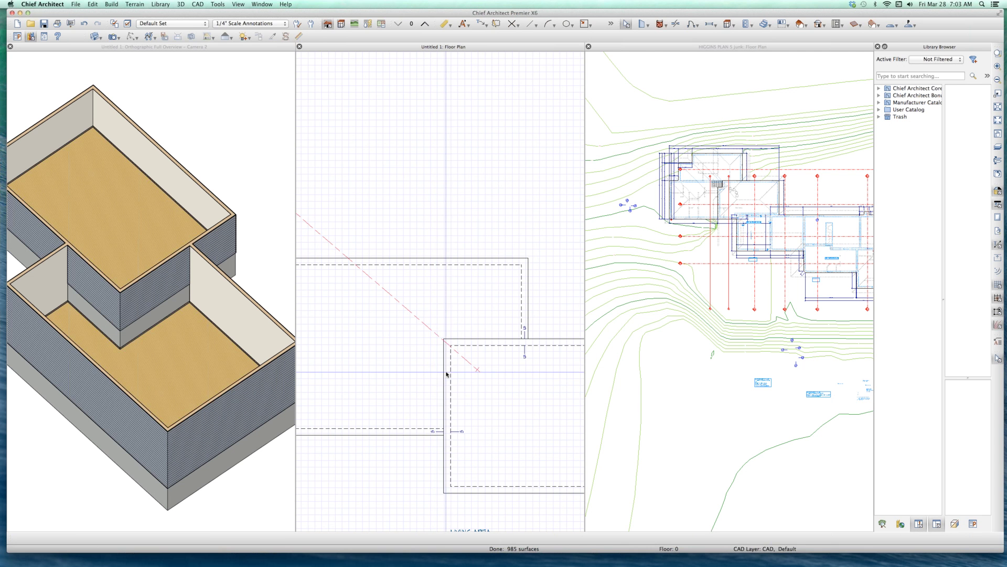
{"action": "left_click", "coordinate": [445, 374]}
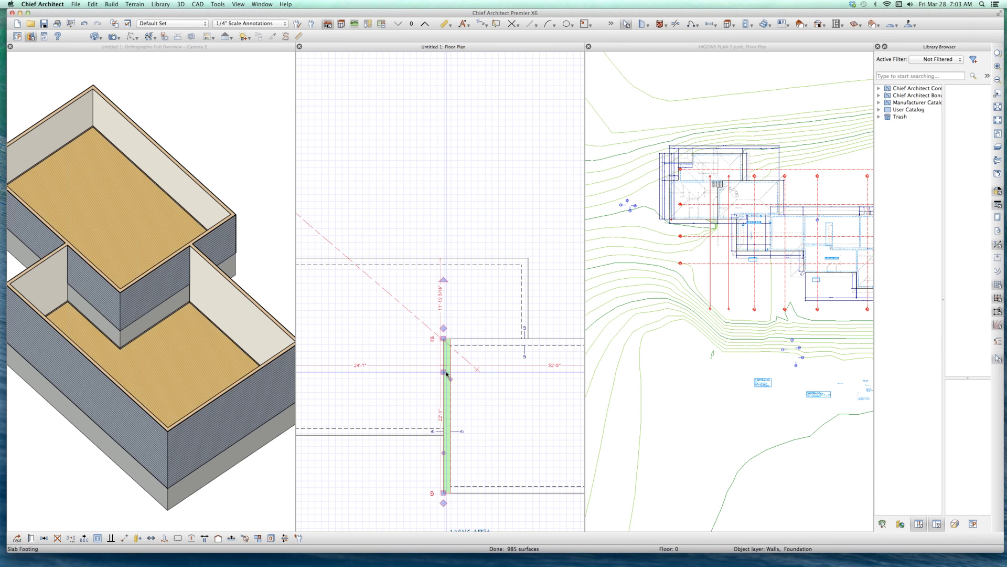
{"action": "key", "text": "Escape"}
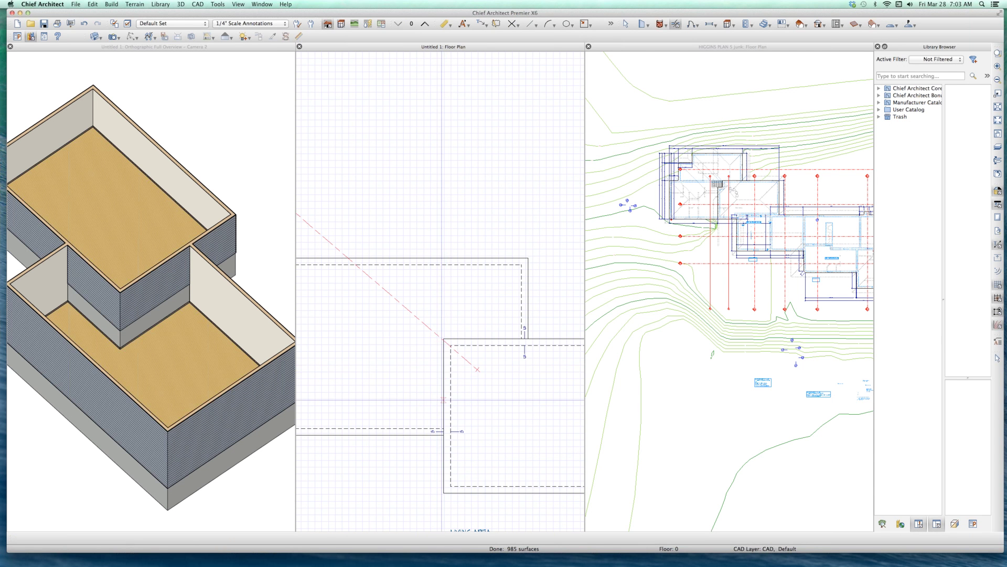
{"action": "key", "text": "space"}
- Copy the vertical shared footing's 12" Concrete Stem Wall type and insert a 1.25" exterior layer
{"action": "left_click", "coordinate": [447, 390]}
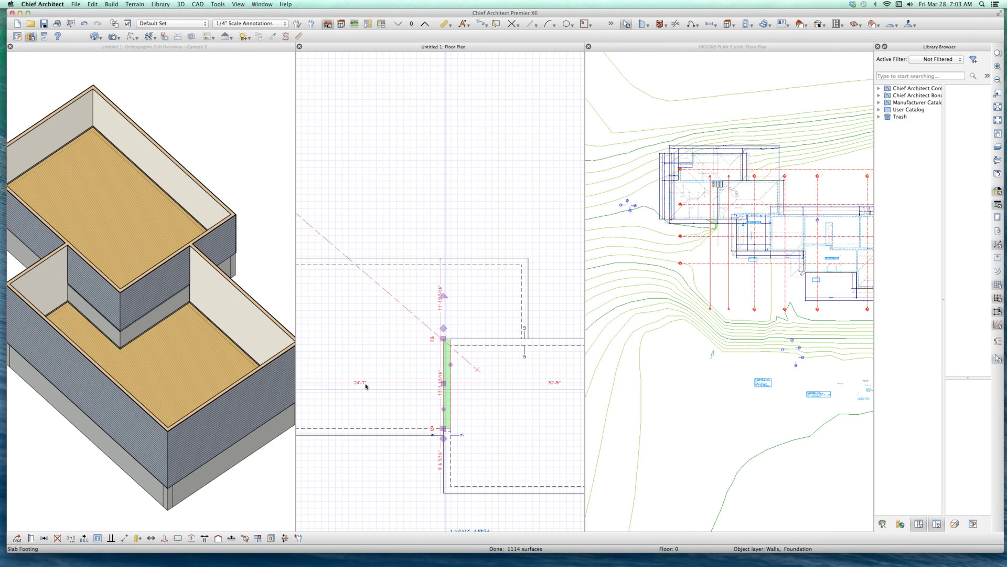
{"action": "key", "text": "super+e"}
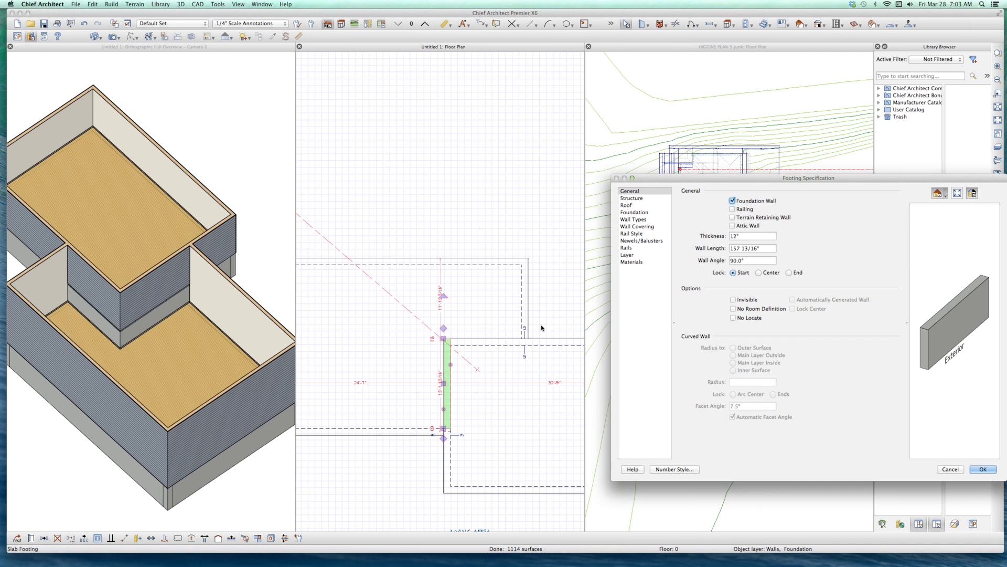
{"action": "left_click", "coordinate": [634, 219]}
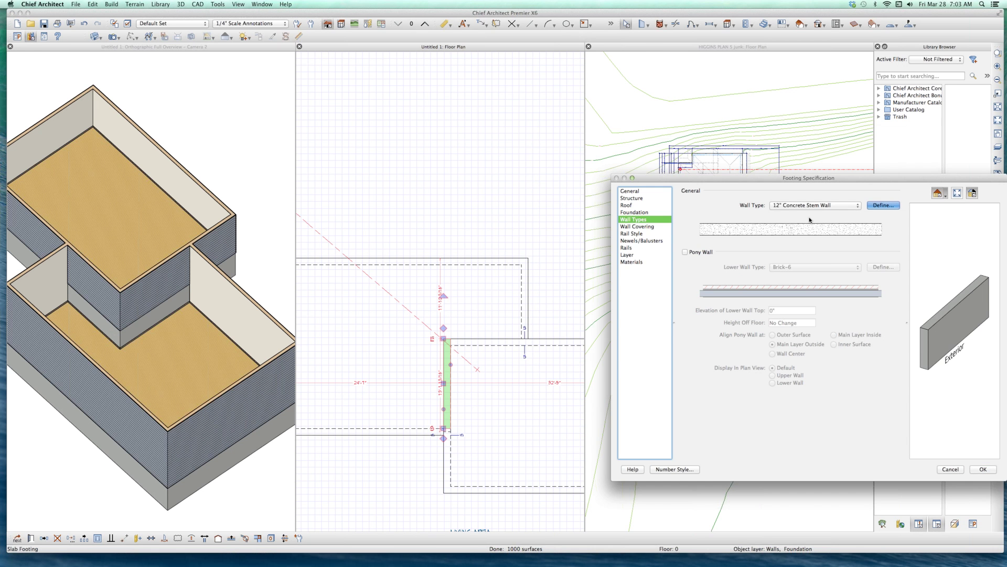
{"action": "left_click", "coordinate": [810, 226]}
{"action": "left_click", "coordinate": [669, 117]}
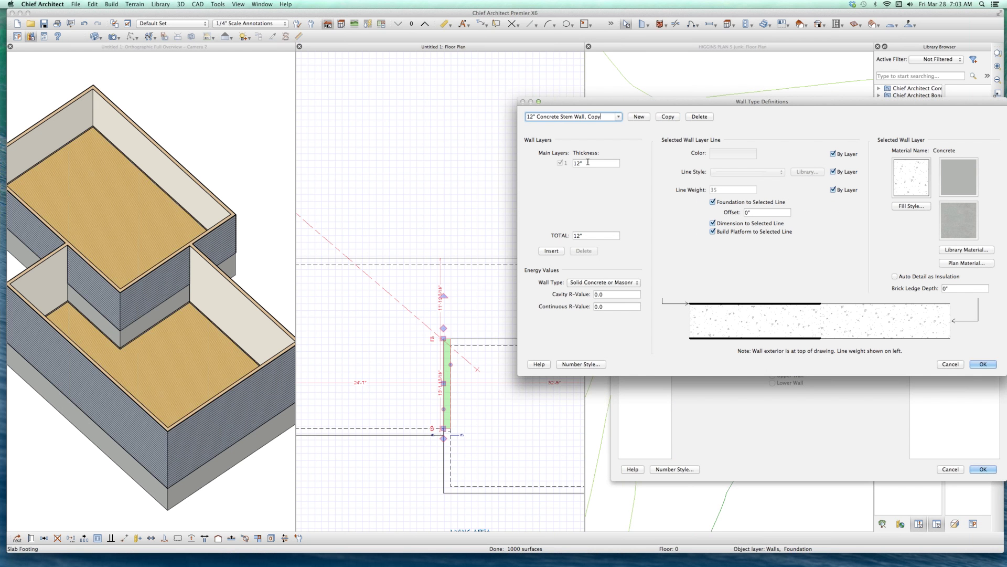
{"action": "left_click", "coordinate": [552, 250]}
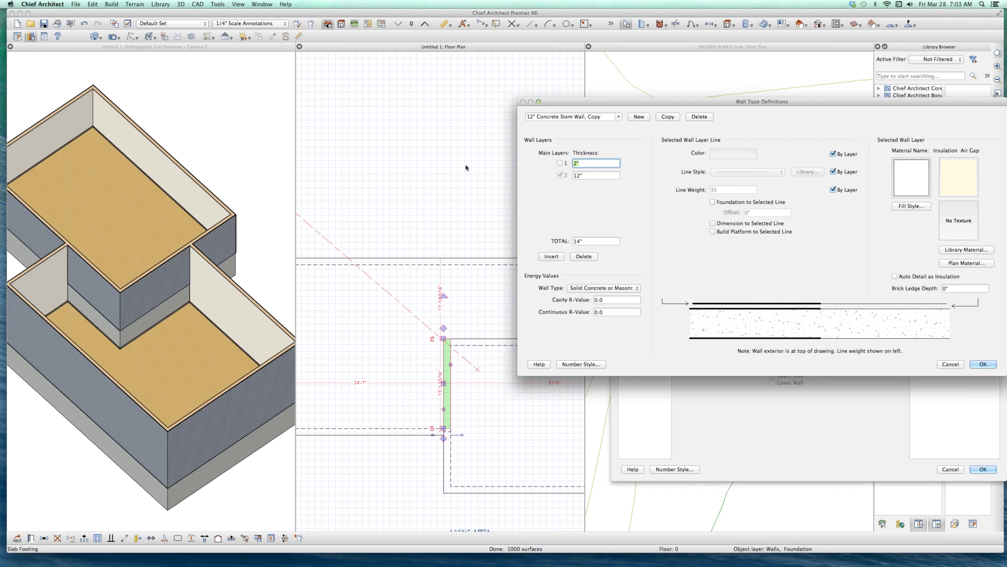
{"action": "type", "text": "1.25"}
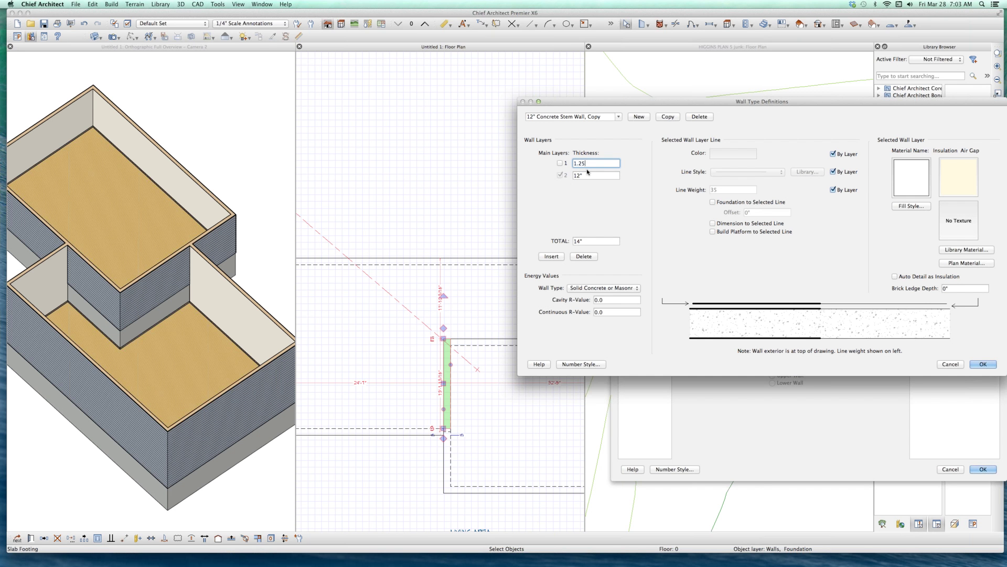
- Assign the Drywall material to the new exterior layer and apply the copied wall type to the shared footing
{"action": "left_click", "coordinate": [959, 264]}
{"action": "key", "text": "s"}
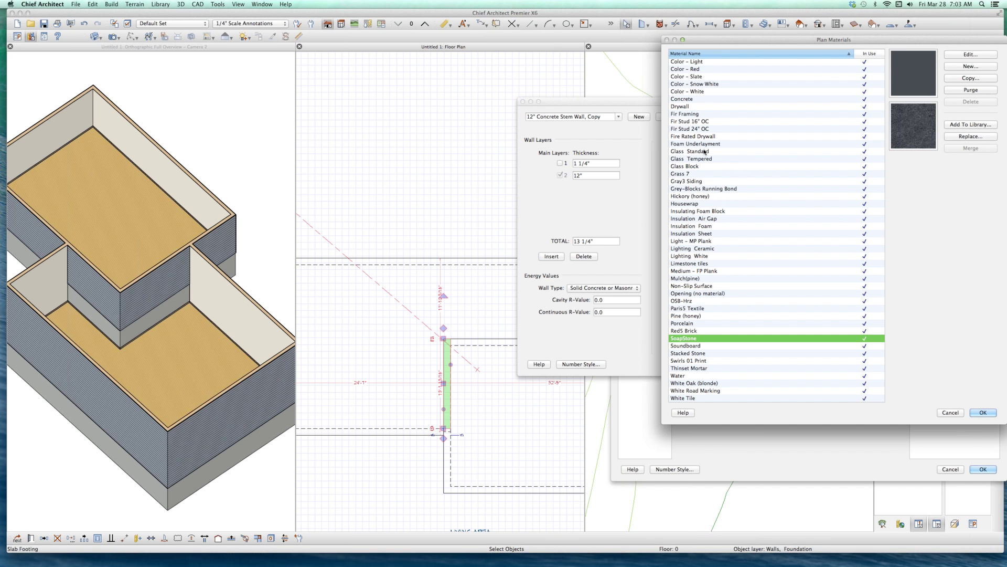
{"action": "key", "text": "d"}
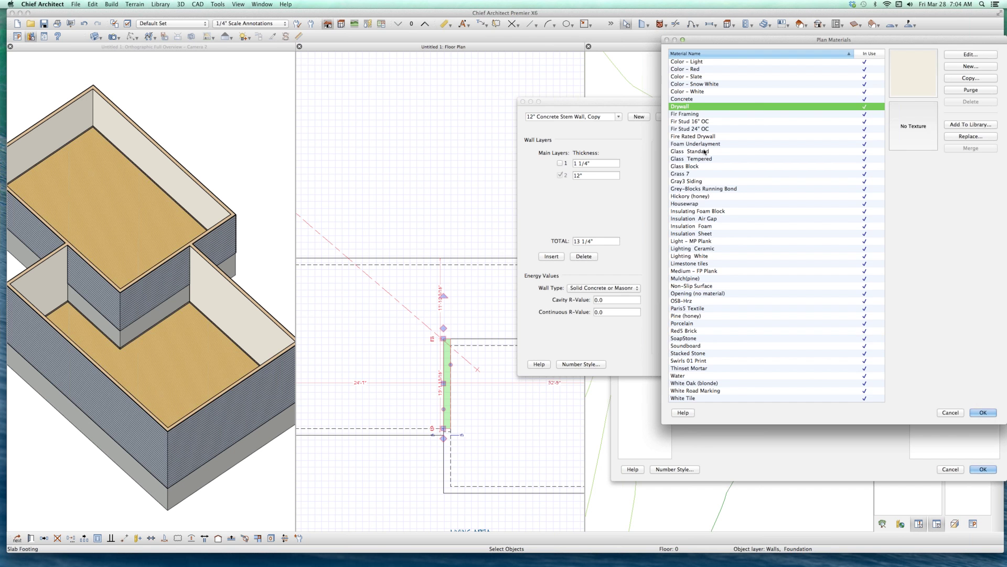
{"action": "key", "text": "Return"}
{"action": "key", "text": "Return"}
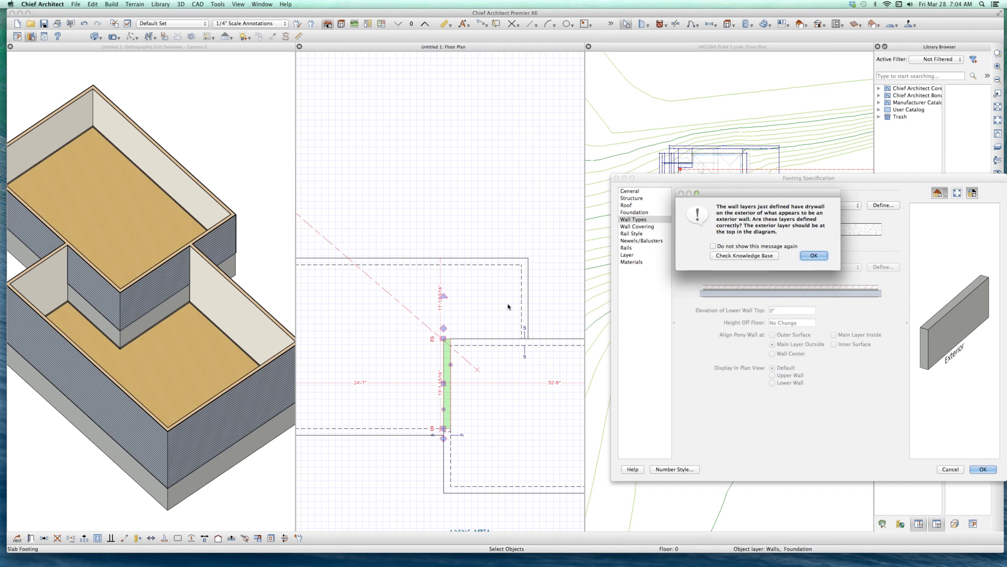
{"action": "left_click", "coordinate": [824, 255]}
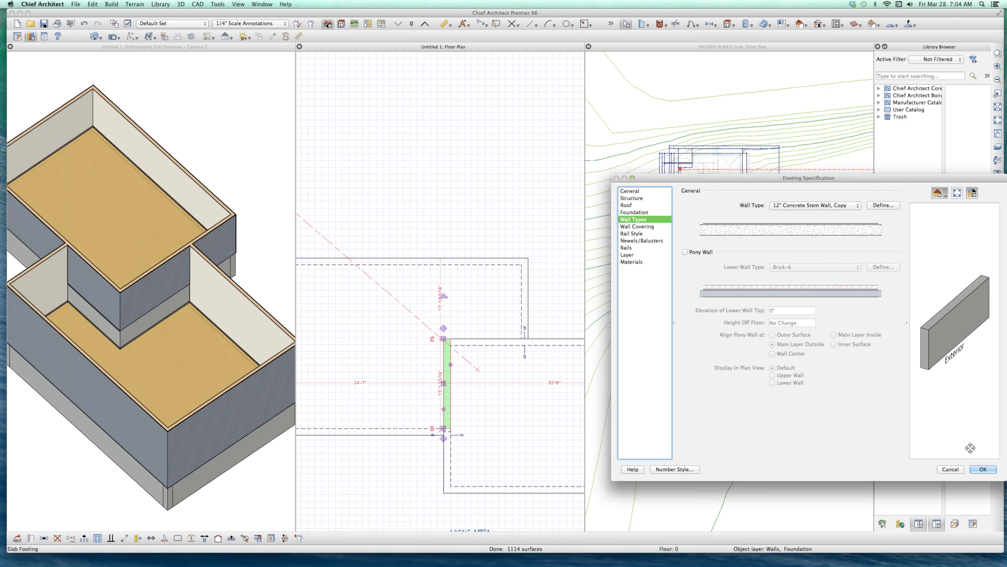
{"action": "left_click", "coordinate": [981, 468]}
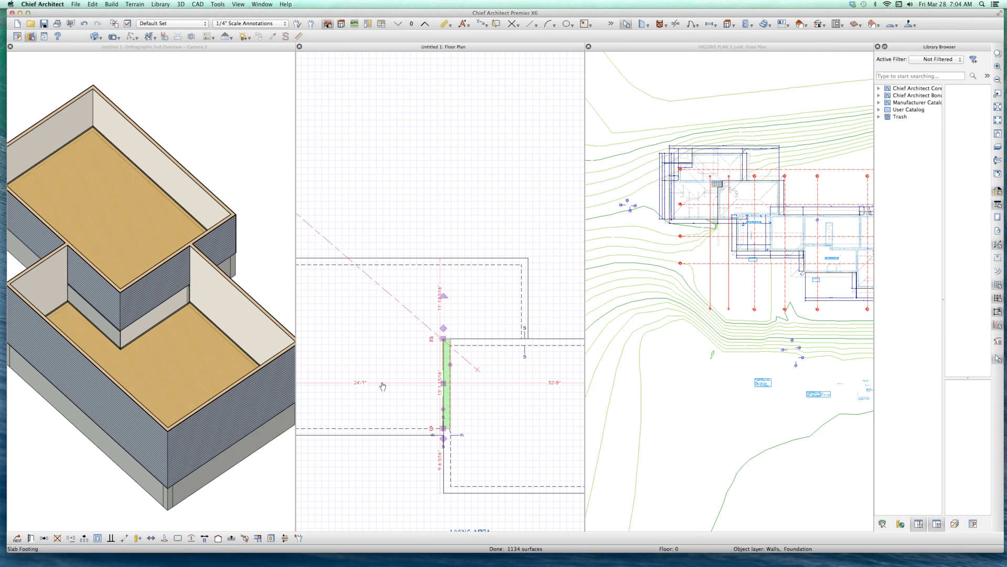
- Examine the shared footing's drywall layer up close in the 3D overview and at its lower junction in plan
{"action": "scroll", "coordinate": [195, 393], "scroll_direction": "up", "scroll_amount": 3}
{"action": "scroll", "coordinate": [195, 393], "scroll_direction": "up", "scroll_amount": 5}
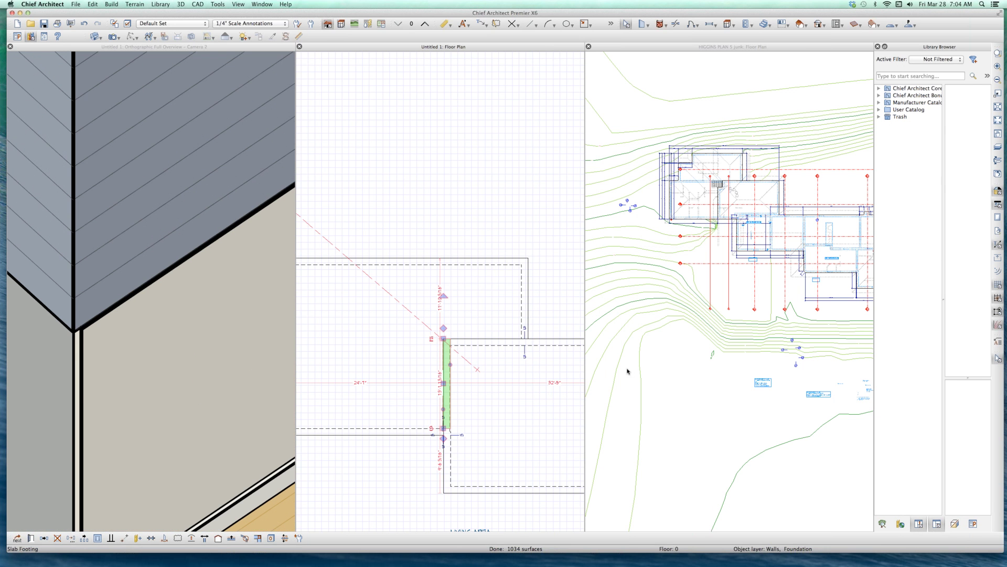
{"action": "left_click", "coordinate": [409, 382]}
{"action": "scroll", "coordinate": [410, 383], "scroll_direction": "up", "scroll_amount": 6}
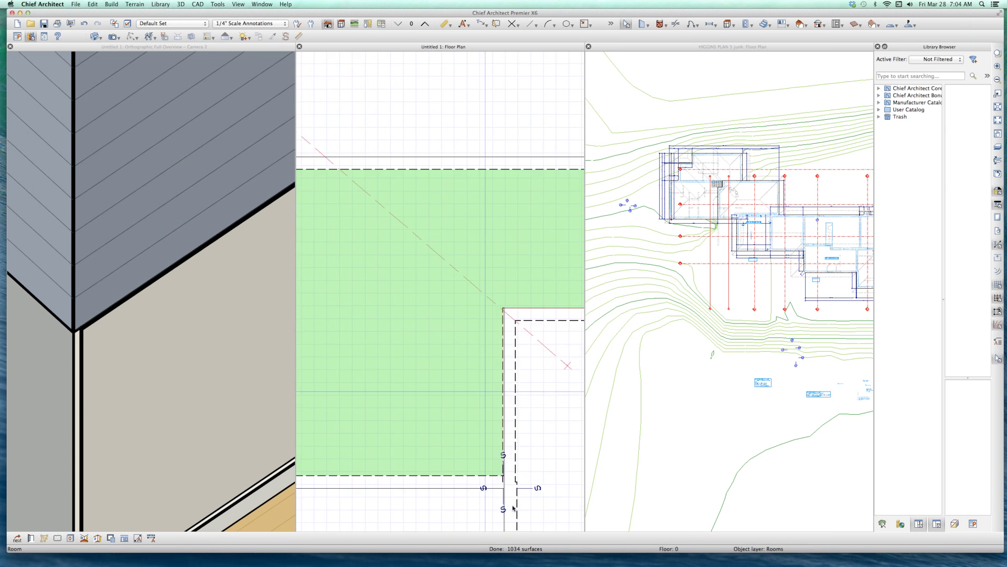
{"action": "scroll", "coordinate": [514, 508], "scroll_direction": "up", "scroll_amount": 6}
{"action": "left_click", "coordinate": [382, 366]}
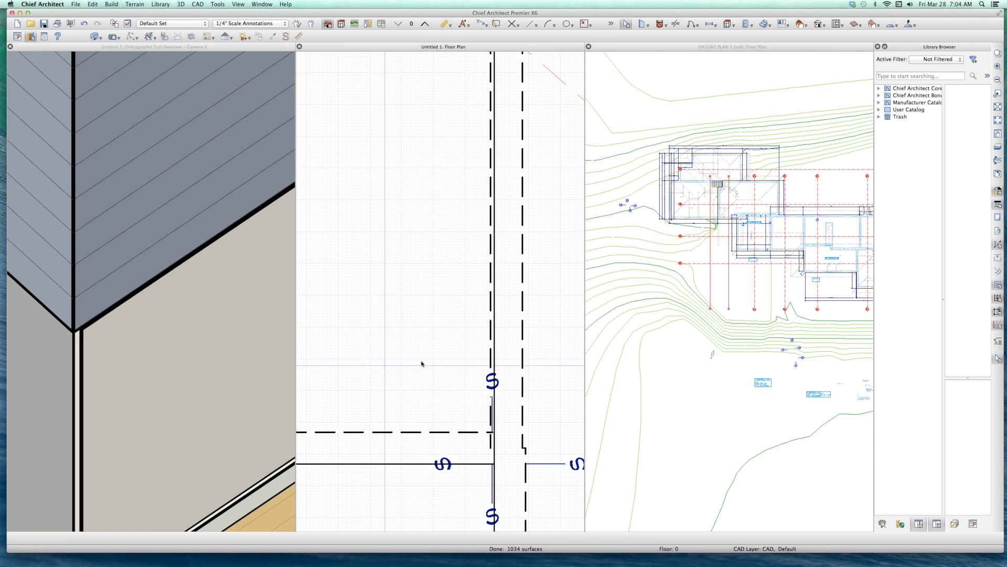
{"action": "scroll", "coordinate": [465, 351], "scroll_direction": "up", "scroll_amount": 3}
{"action": "scroll", "coordinate": [451, 322], "scroll_direction": "down", "scroll_amount": 5}
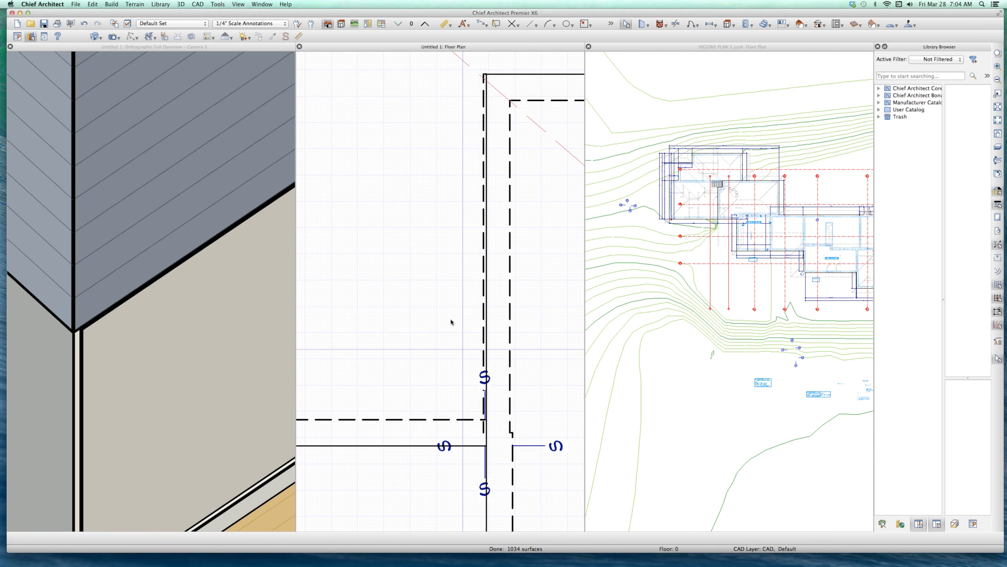
{"action": "scroll", "coordinate": [451, 321], "scroll_direction": "down", "scroll_amount": 2}
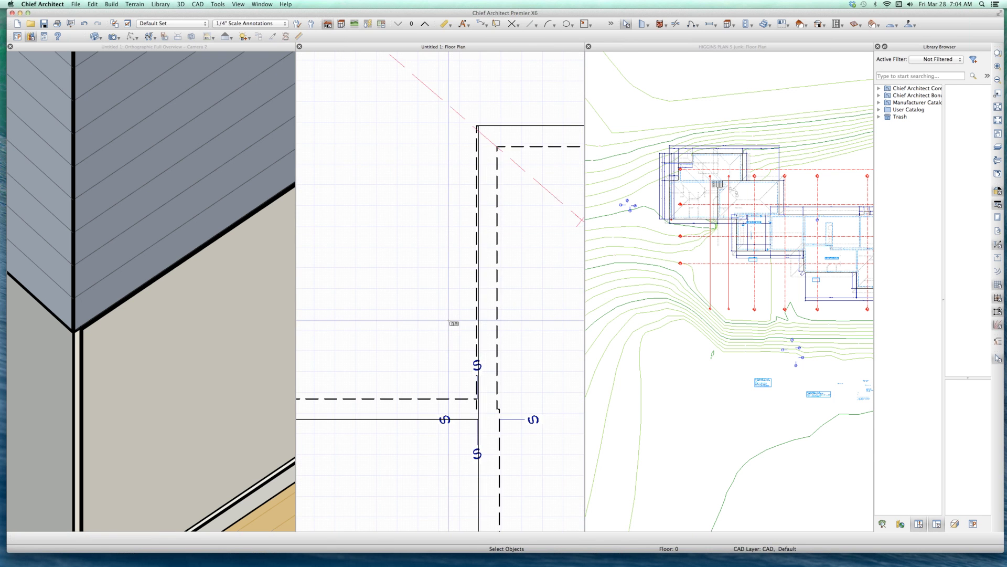
- Cut a cross section through the vertical shared footing between the two slabs and hide the line weights
{"action": "key", "text": "c"}
{"action": "mouse_move", "coordinate": [447, 315]}
{"action": "left_mouse_down"}
{"action": "mouse_move", "coordinate": [448, 207]}
{"action": "mouse_move", "coordinate": [434, 221]}
{"action": "left_mouse_up"}
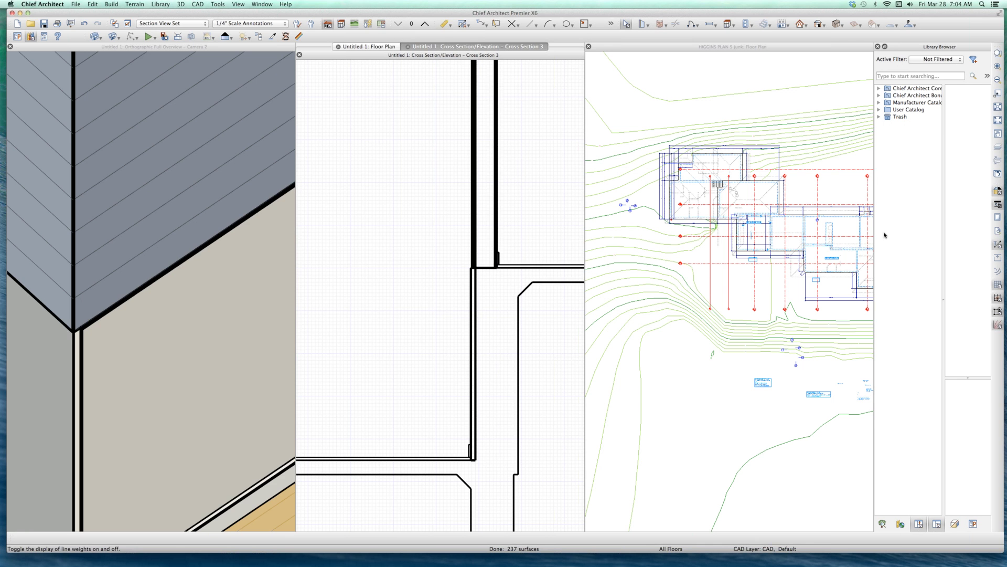
{"action": "scroll", "coordinate": [499, 254], "scroll_direction": "up", "scroll_amount": 2}
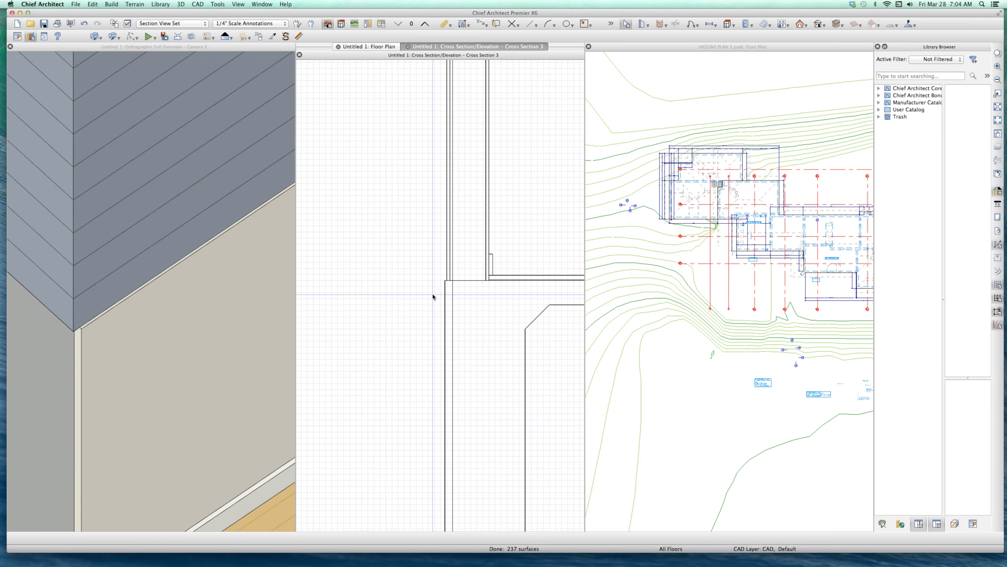
- Compare the cross section with the original house plan by reviewing the wall type of its vertical footing below the stairs
{"action": "left_click", "coordinate": [723, 205]}
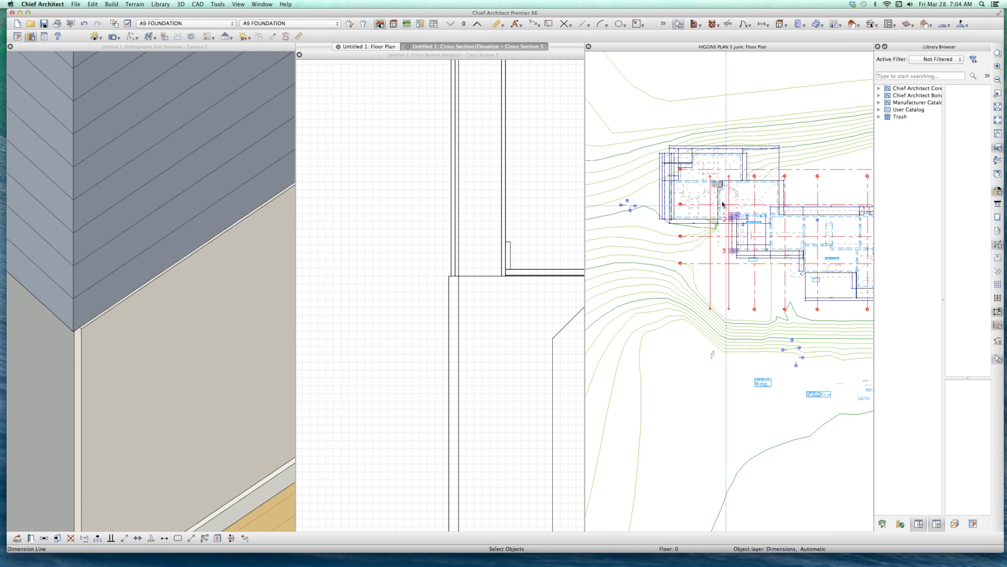
{"action": "scroll", "coordinate": [722, 205], "scroll_direction": "up", "scroll_amount": 3}
{"action": "scroll", "coordinate": [445, 237], "scroll_direction": "up", "scroll_amount": 1}
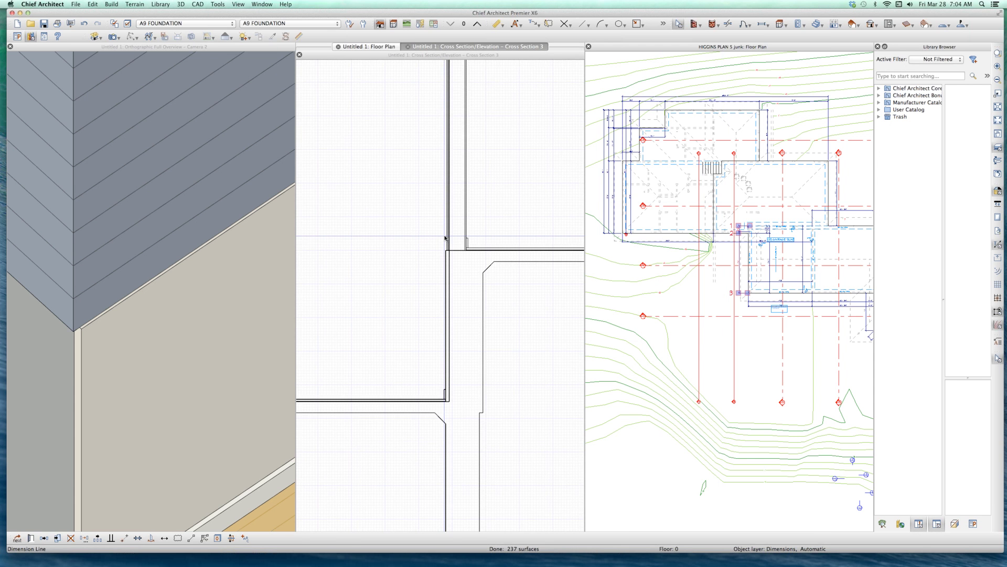
{"action": "scroll", "coordinate": [451, 252], "scroll_direction": "down", "scroll_amount": 2}
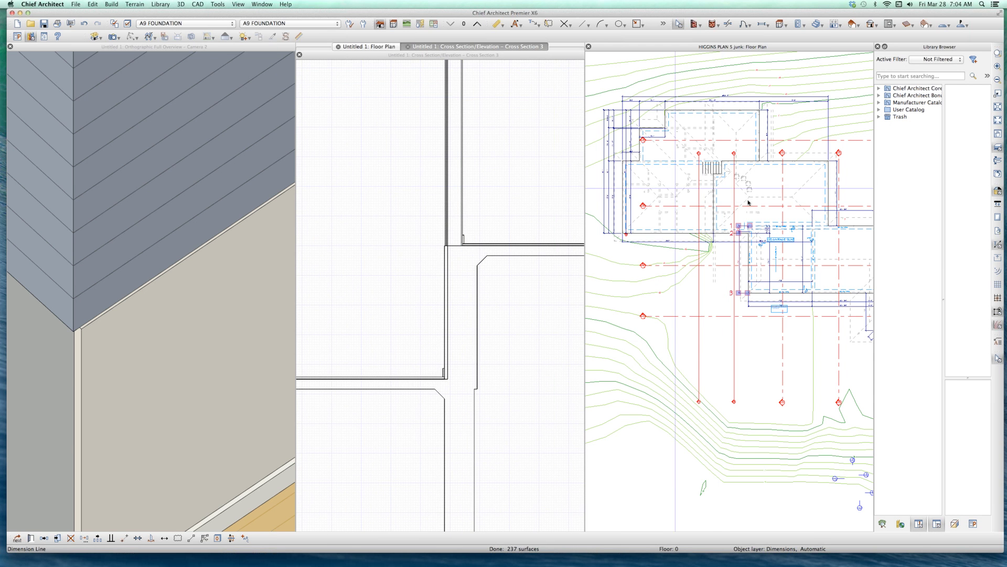
{"action": "scroll", "coordinate": [710, 194], "scroll_direction": "up", "scroll_amount": 1}
{"action": "left_click", "coordinate": [702, 195]}
{"action": "scroll", "coordinate": [699, 198], "scroll_direction": "up", "scroll_amount": 3}
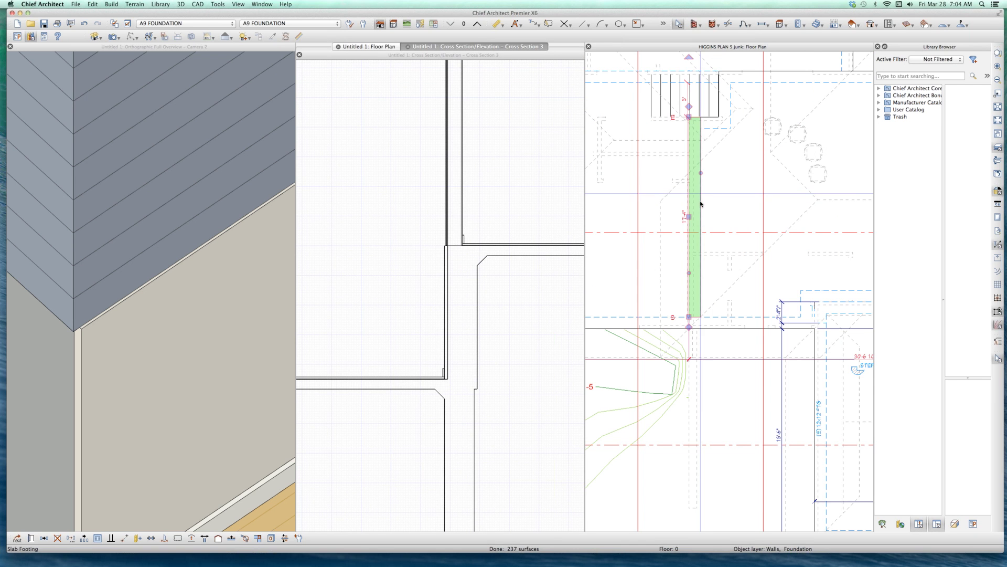
{"action": "double_click", "coordinate": [700, 204]}
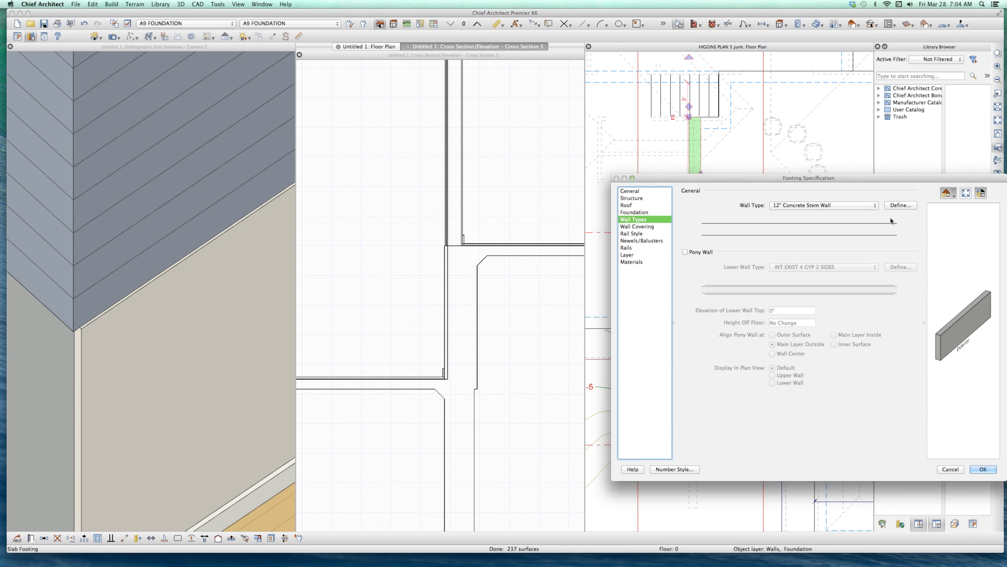
{"action": "left_click", "coordinate": [952, 471]}
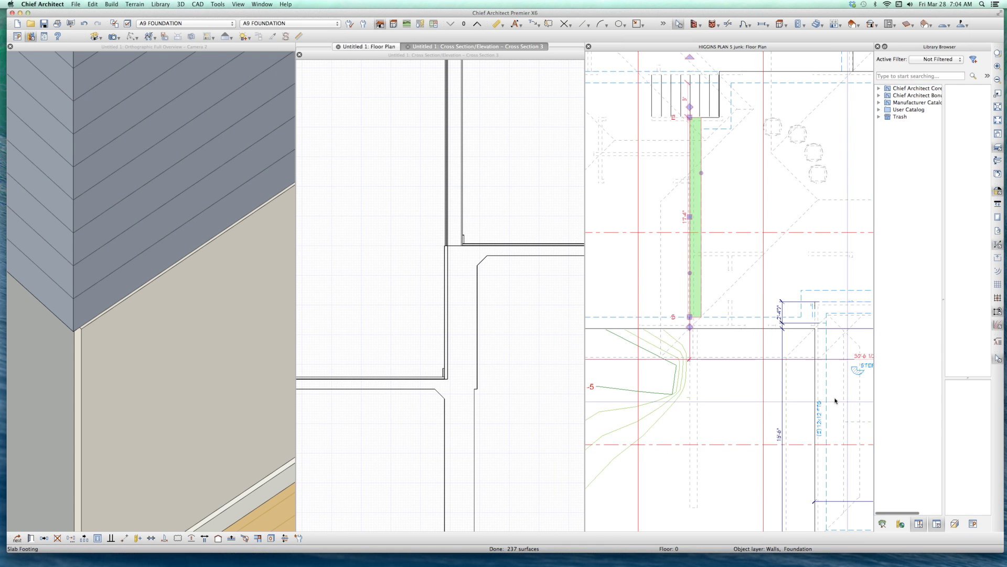
- Close the original house plan, saving its changes, and tile the remaining test plan views
{"action": "scroll", "coordinate": [836, 400], "scroll_direction": "down", "scroll_amount": 5}
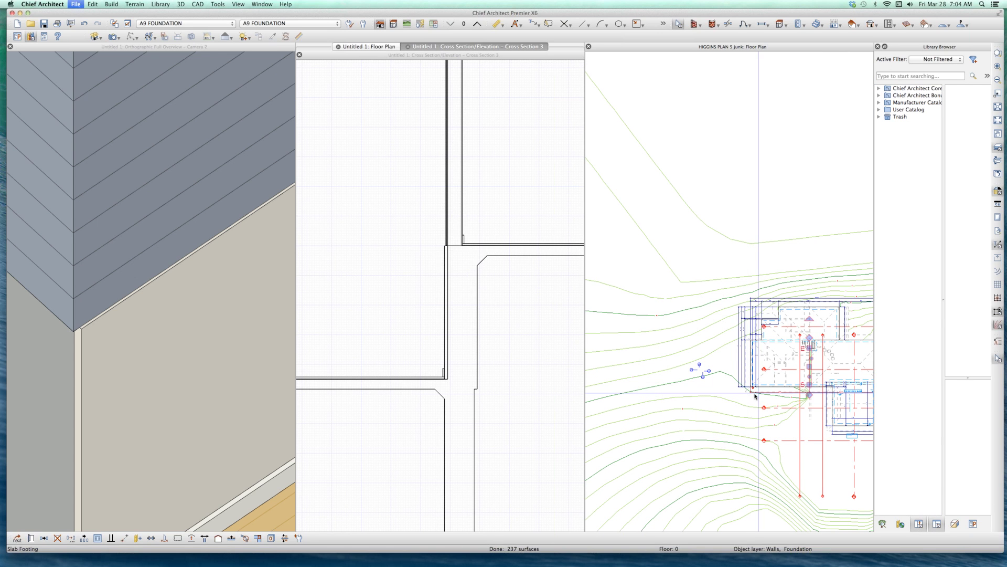
{"action": "key", "text": "super+w"}
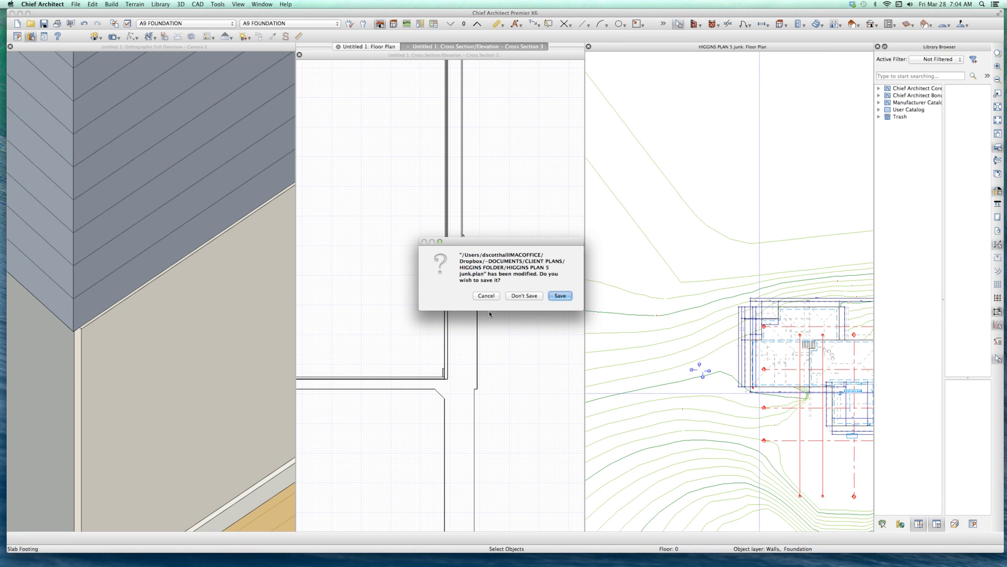
{"action": "left_click", "coordinate": [560, 296]}
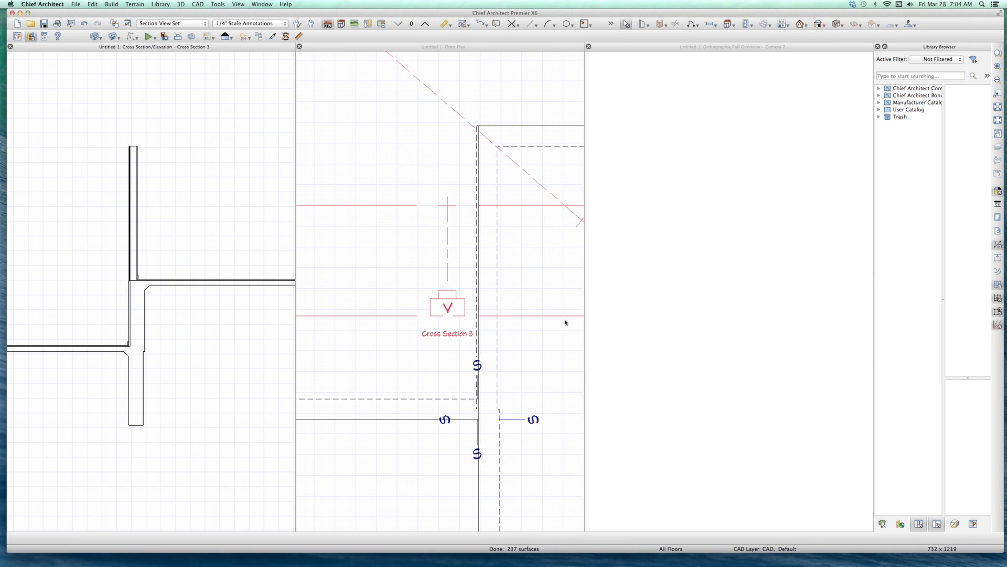
- Set the shared footing's exterior drywall layer to 1" thick and check its alignment with the wall above in the cross section
{"action": "scroll", "coordinate": [443, 304], "scroll_direction": "up", "scroll_amount": 3}
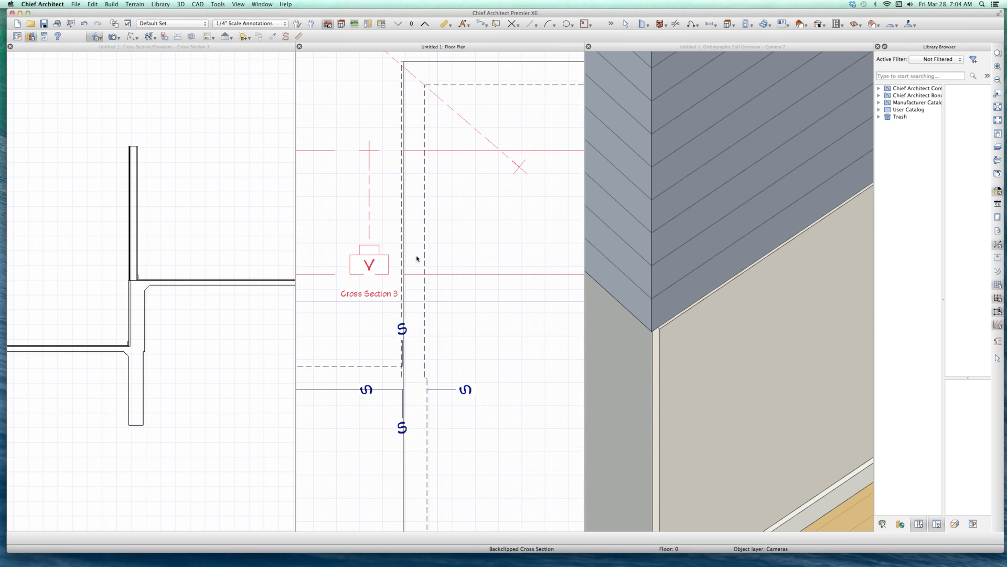
{"action": "left_click", "coordinate": [418, 258]}
{"action": "double_click", "coordinate": [418, 258]}
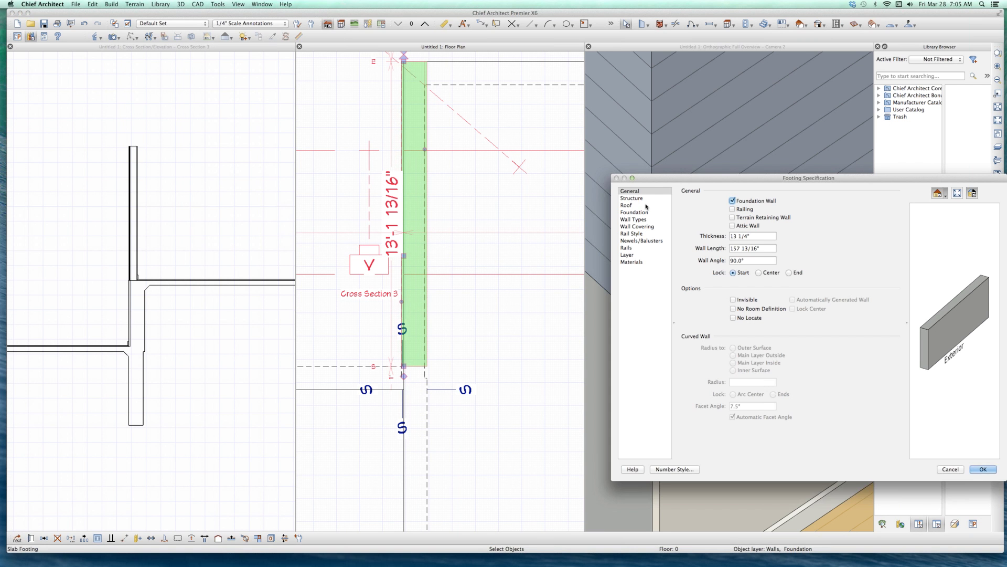
{"action": "left_click", "coordinate": [636, 220]}
{"action": "left_click", "coordinate": [883, 205]}
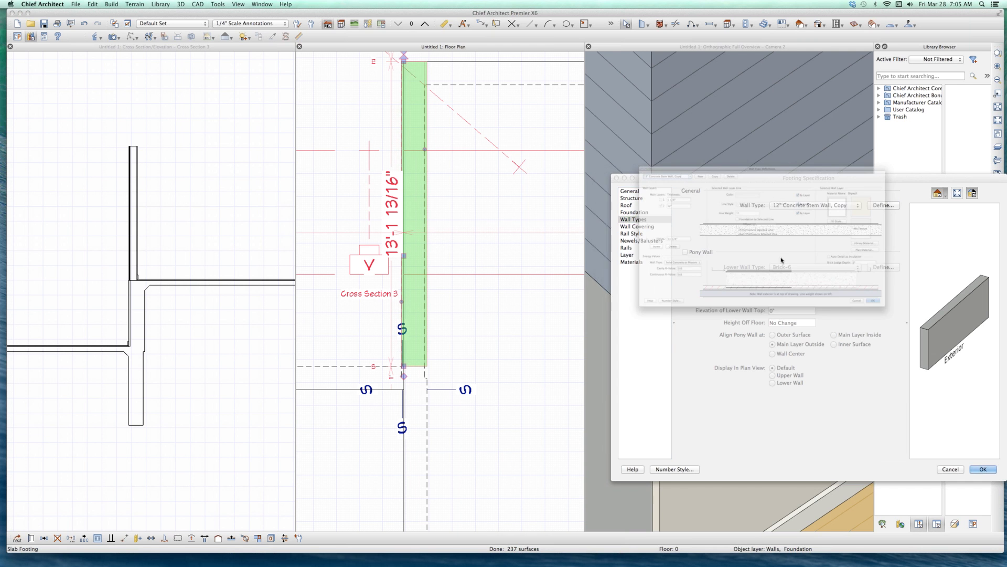
{"action": "key", "text": "Tab"}
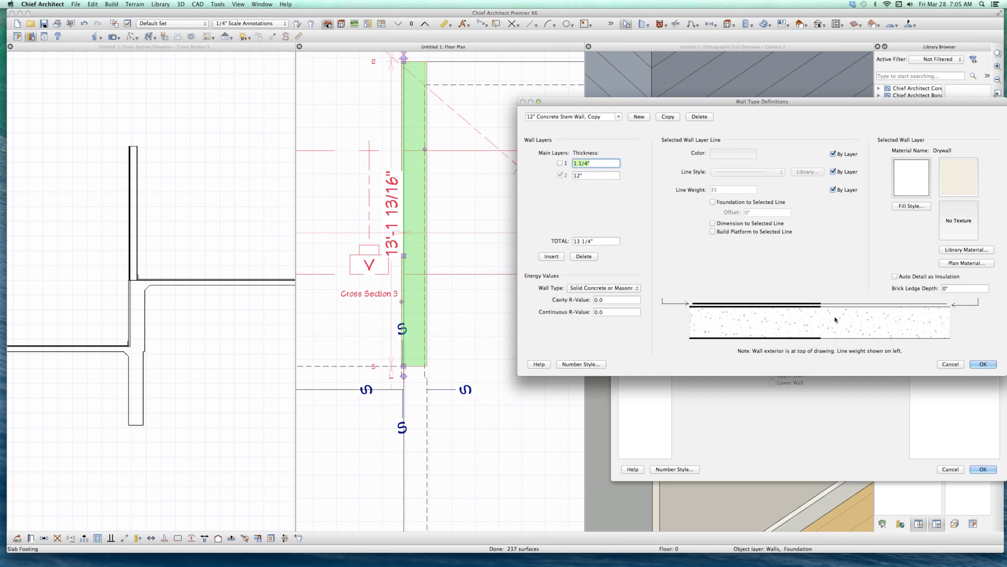
{"action": "type", "text": "1"}
{"action": "key", "text": "Return"}
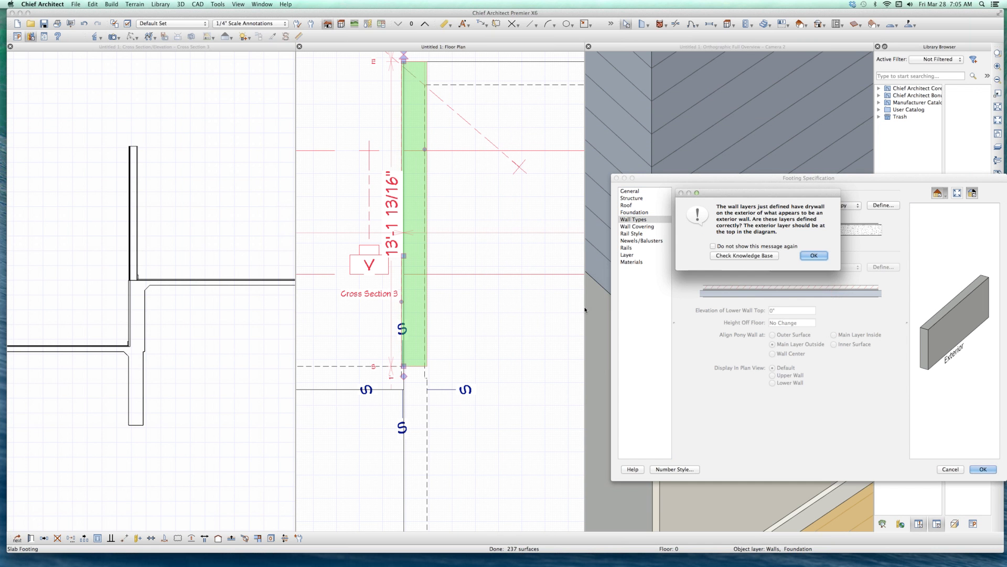
{"action": "left_click", "coordinate": [813, 256]}
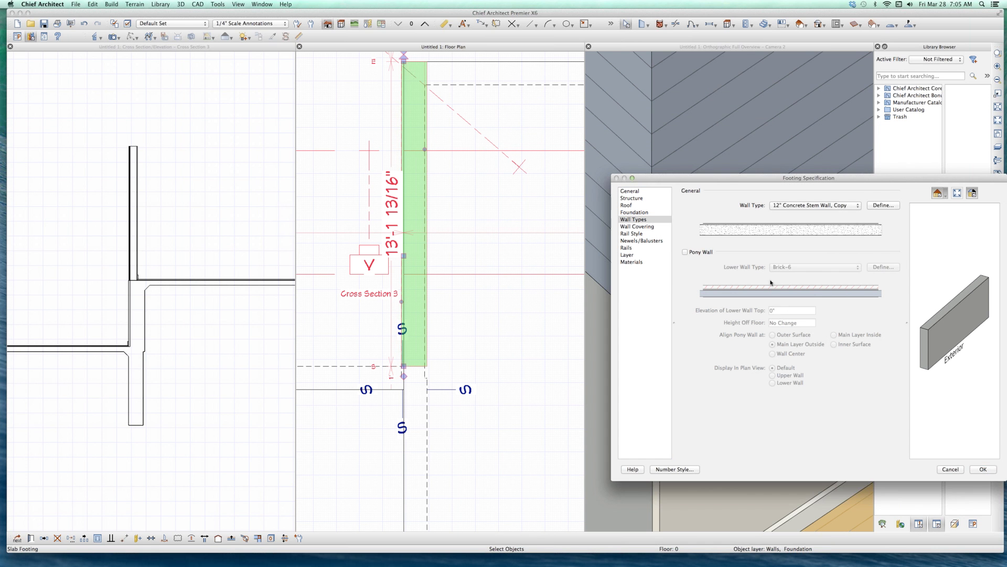
{"action": "left_click", "coordinate": [982, 469]}
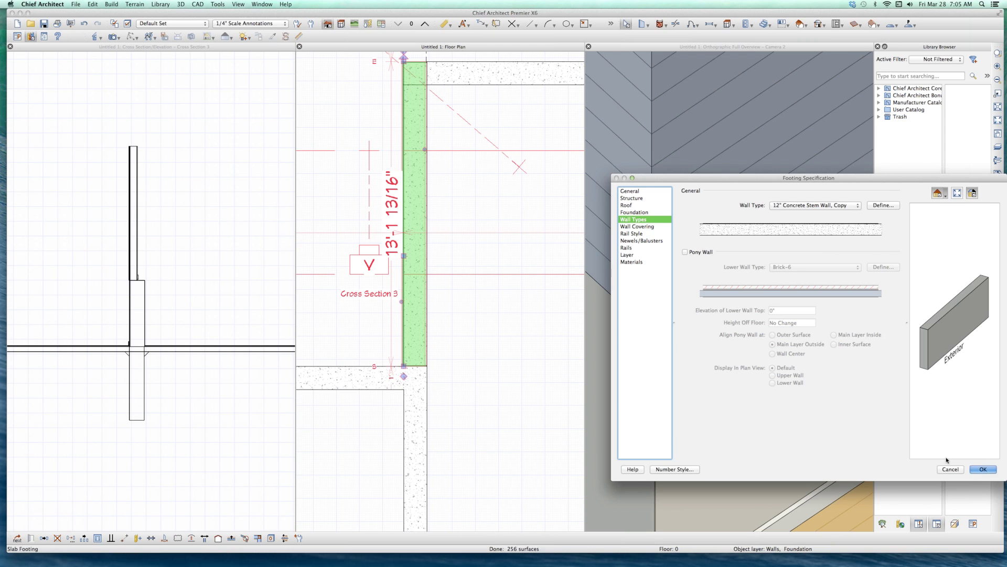
{"action": "left_click", "coordinate": [49, 207]}
{"action": "scroll", "coordinate": [61, 241], "scroll_direction": "up", "scroll_amount": 5}
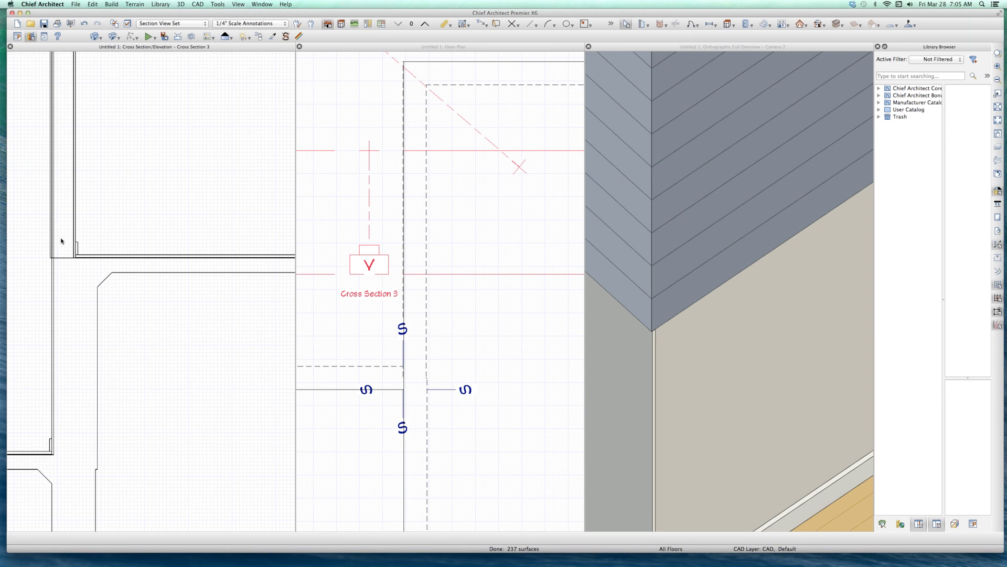
- Examine in the cross section how the shared footing's drywall layer lines up with the wall above and the slab below
{"action": "scroll", "coordinate": [47, 251], "scroll_direction": "up", "scroll_amount": 5}
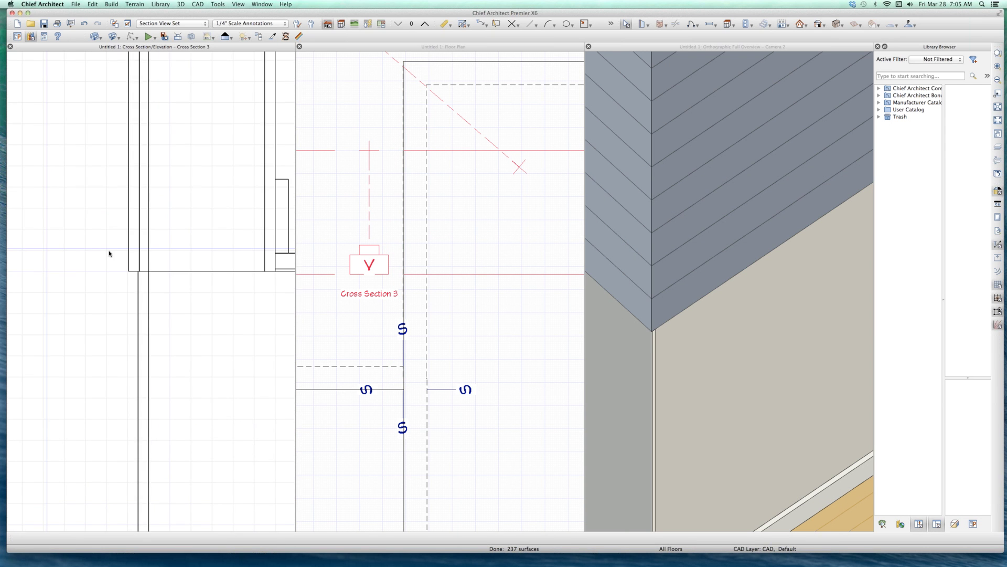
{"action": "scroll", "coordinate": [182, 245], "scroll_direction": "up", "scroll_amount": 5}
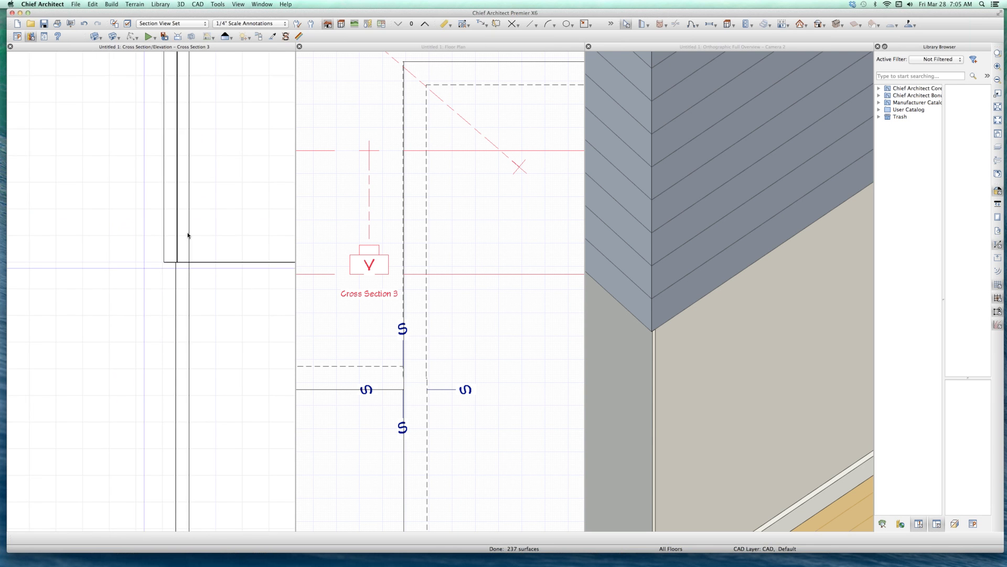
{"action": "scroll", "coordinate": [182, 245], "scroll_direction": "down", "scroll_amount": 3}
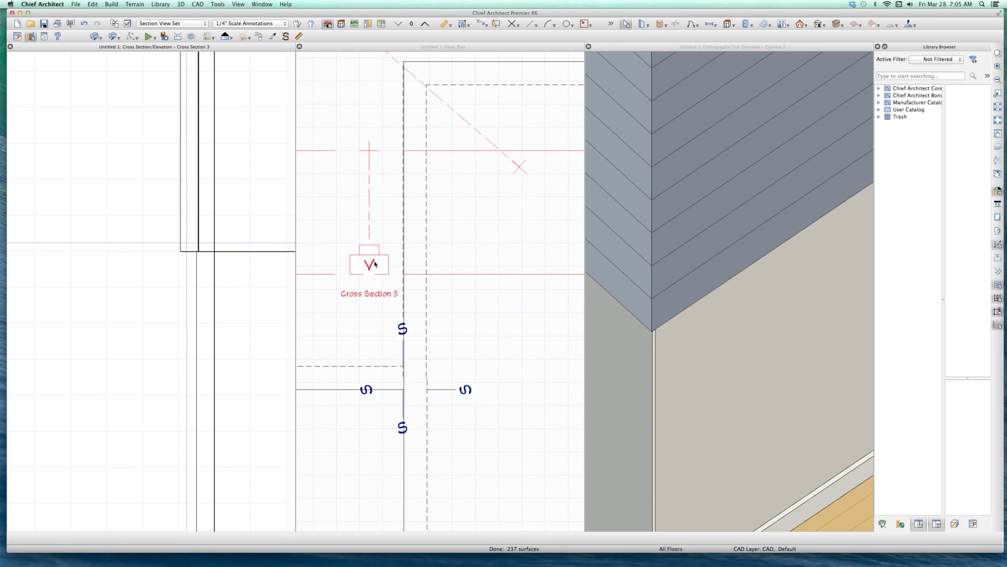
{"action": "scroll", "coordinate": [403, 232], "scroll_direction": "down", "scroll_amount": 5}
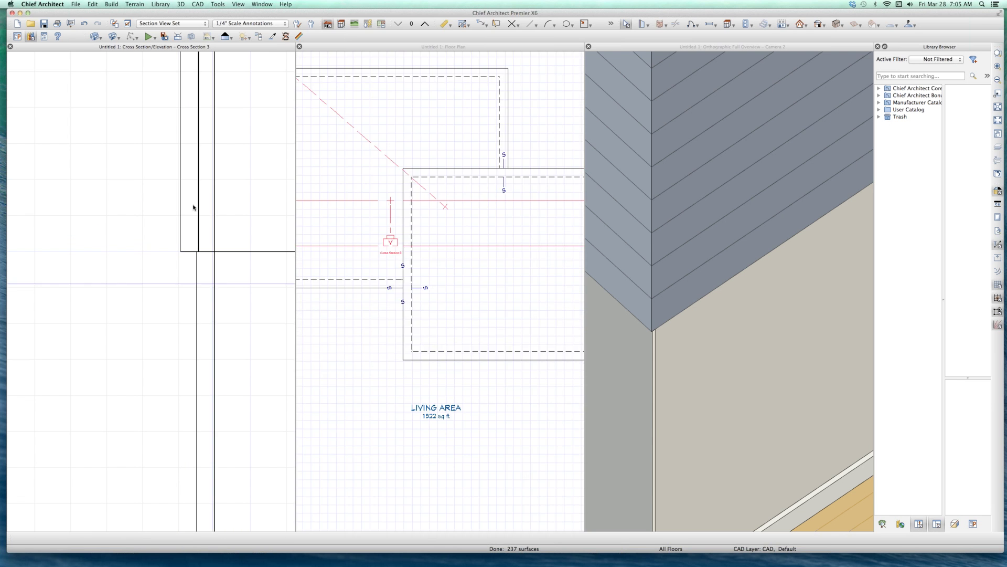
{"action": "scroll", "coordinate": [178, 216], "scroll_direction": "down", "scroll_amount": 5}
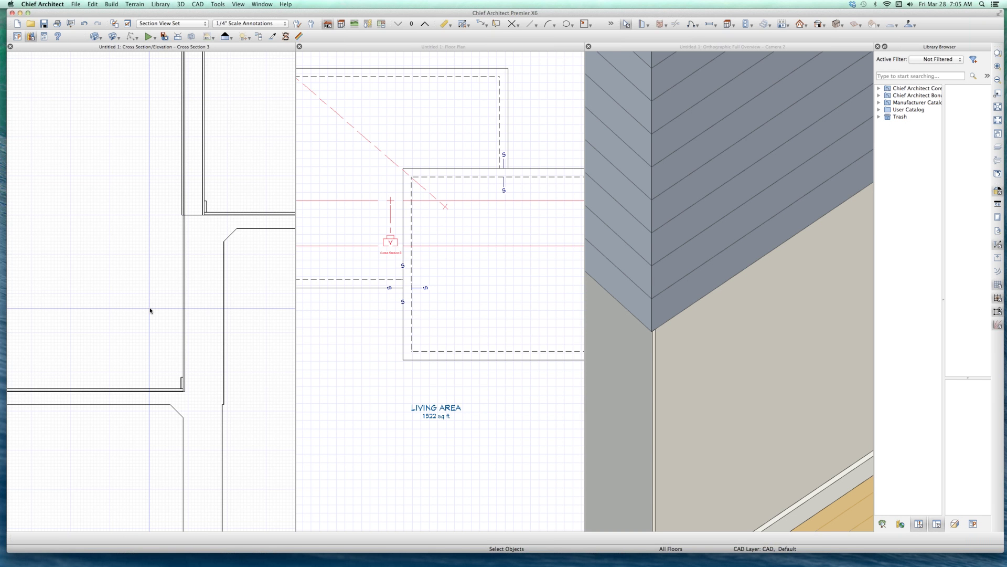
{"action": "scroll", "coordinate": [150, 310], "scroll_direction": "down", "scroll_amount": 1}
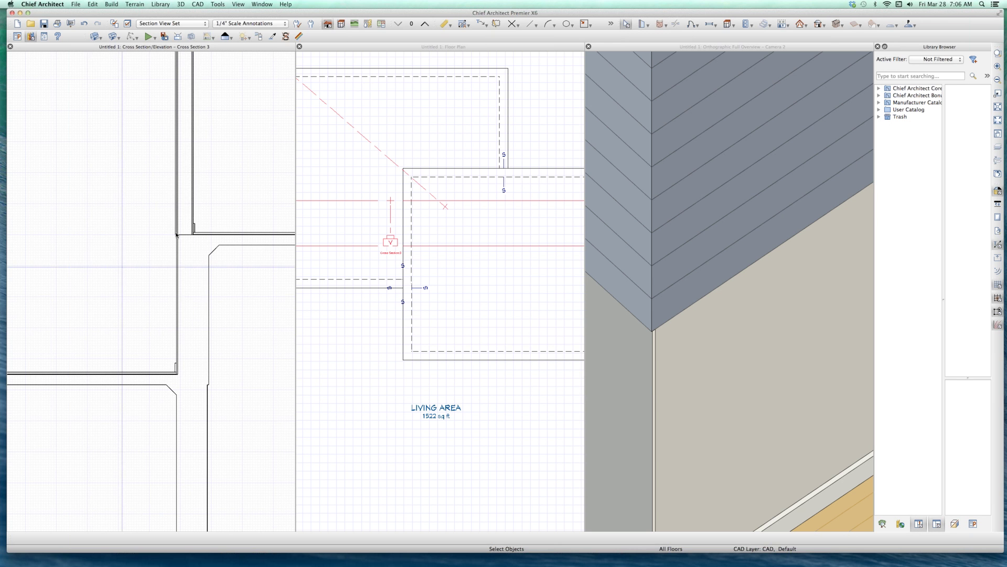
{"action": "scroll", "coordinate": [147, 254], "scroll_direction": "up", "scroll_amount": 3}
{"action": "scroll", "coordinate": [140, 275], "scroll_direction": "down", "scroll_amount": 3}
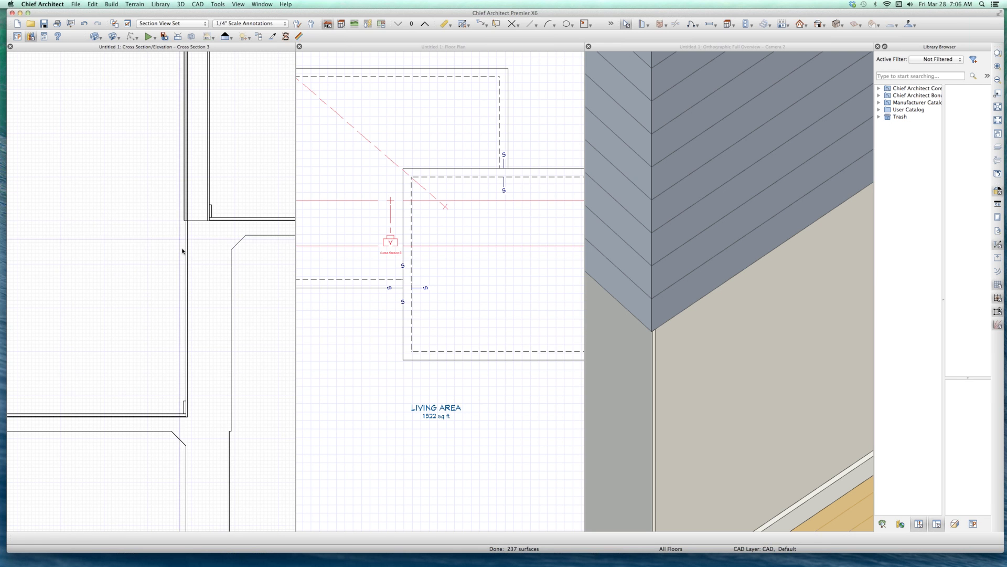
- Check the two foundation rooms in plan, and close the 3D camera and cross section views so only the floor plan stays open
{"action": "left_click", "coordinate": [461, 314]}
{"action": "scroll", "coordinate": [483, 312], "scroll_direction": "down", "scroll_amount": 6}
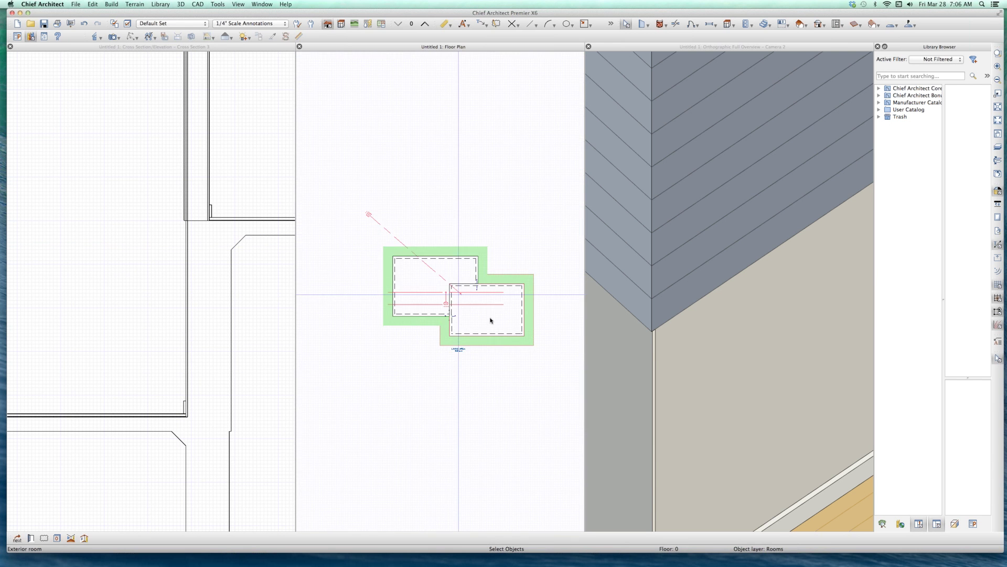
{"action": "scroll", "coordinate": [434, 272], "scroll_direction": "up", "scroll_amount": 6}
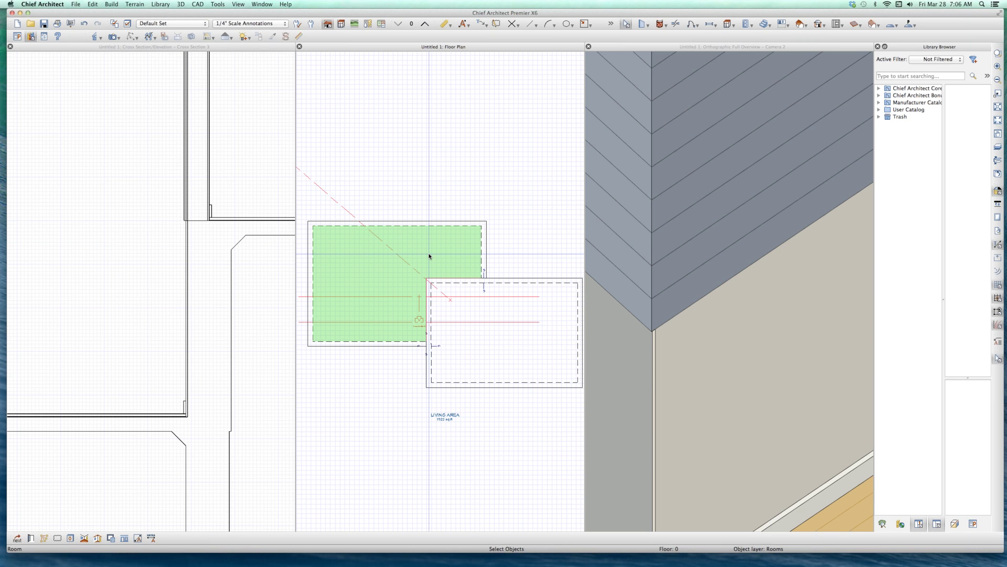
{"action": "left_click", "coordinate": [483, 338]}
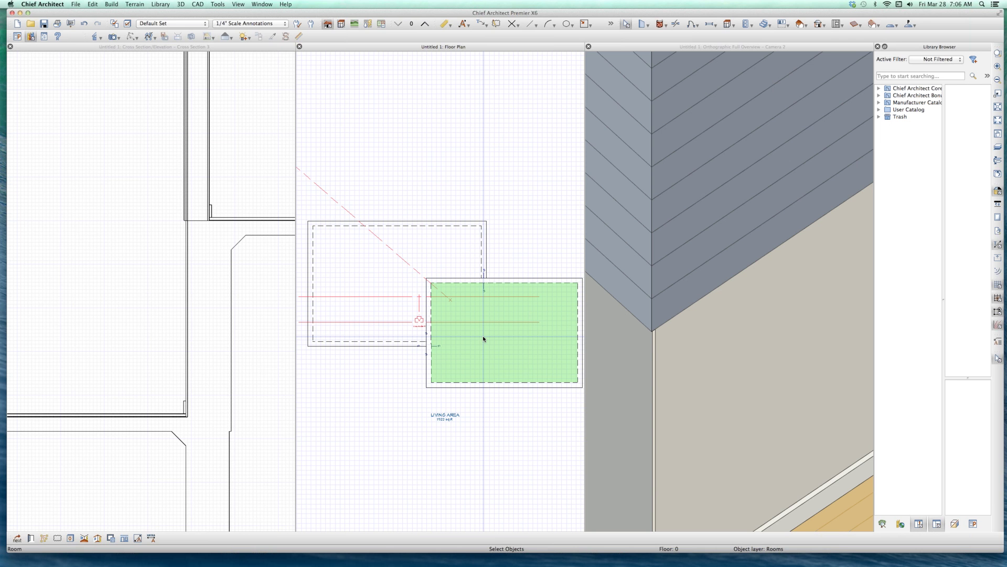
{"action": "left_click", "coordinate": [828, 329]}
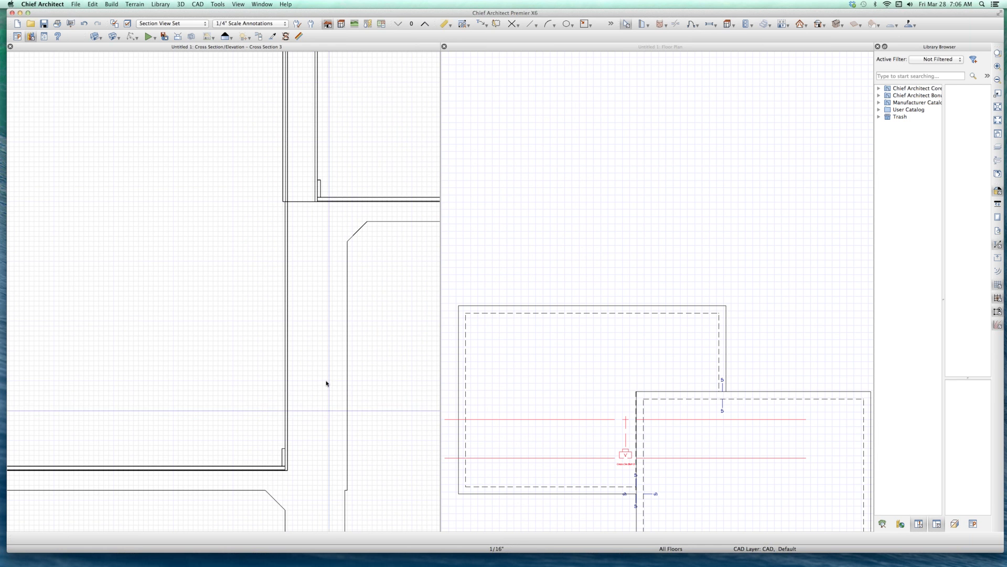
{"action": "scroll", "coordinate": [273, 396], "scroll_direction": "up", "scroll_amount": 3}
{"action": "scroll", "coordinate": [189, 350], "scroll_direction": "down", "scroll_amount": 2}
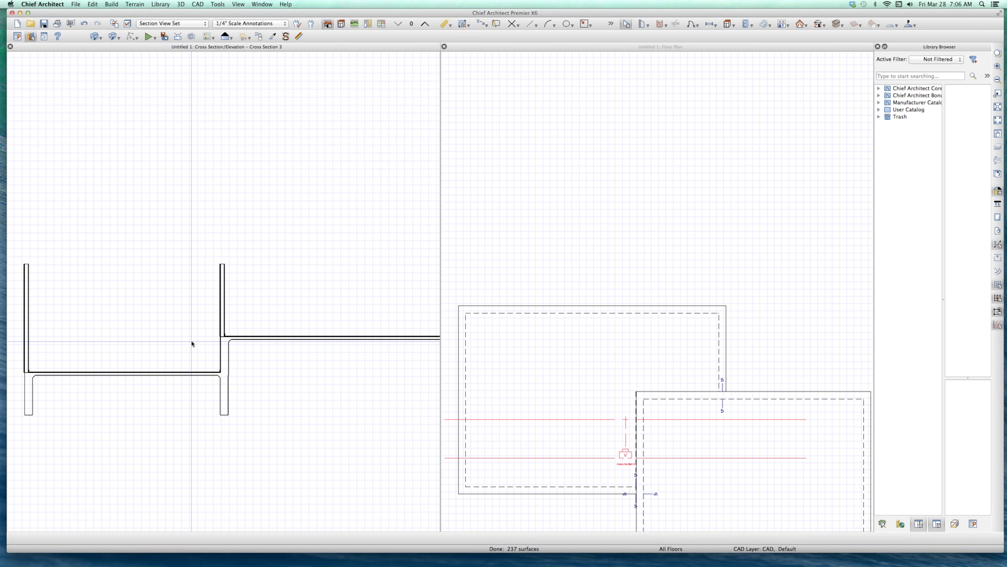
{"action": "key", "text": "super+w"}
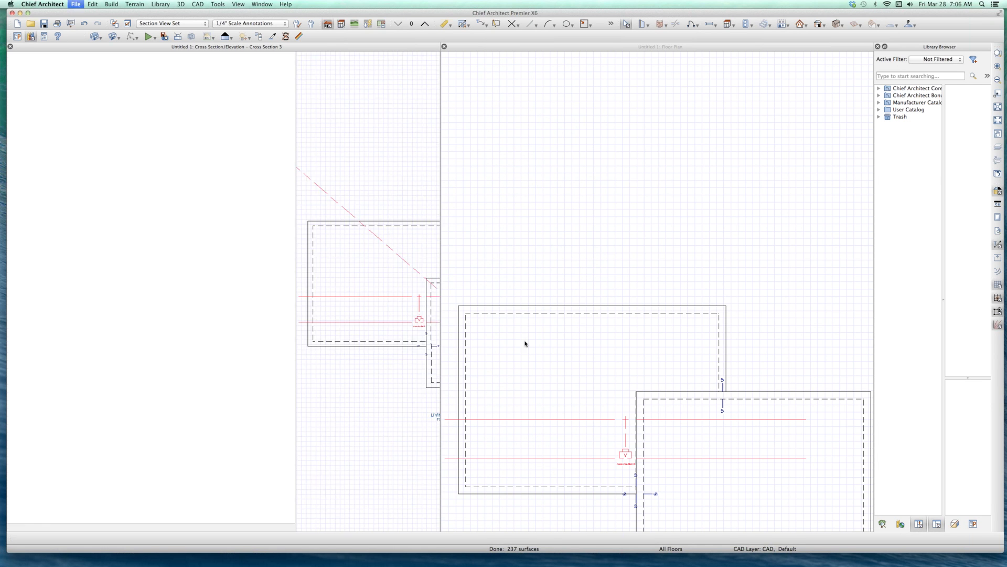
{"action": "scroll", "coordinate": [429, 403], "scroll_direction": "down", "scroll_amount": 3}
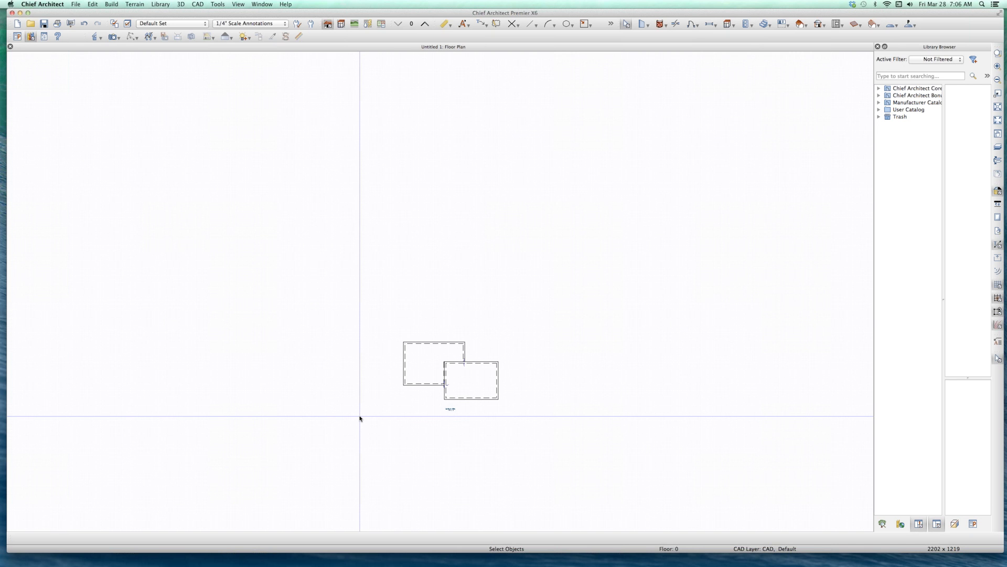
- Create an orthographic floor overview of the foundation, orbit it to expose the shared footing's drywall, and tile it beside the plan
{"action": "key", "text": "F9"}
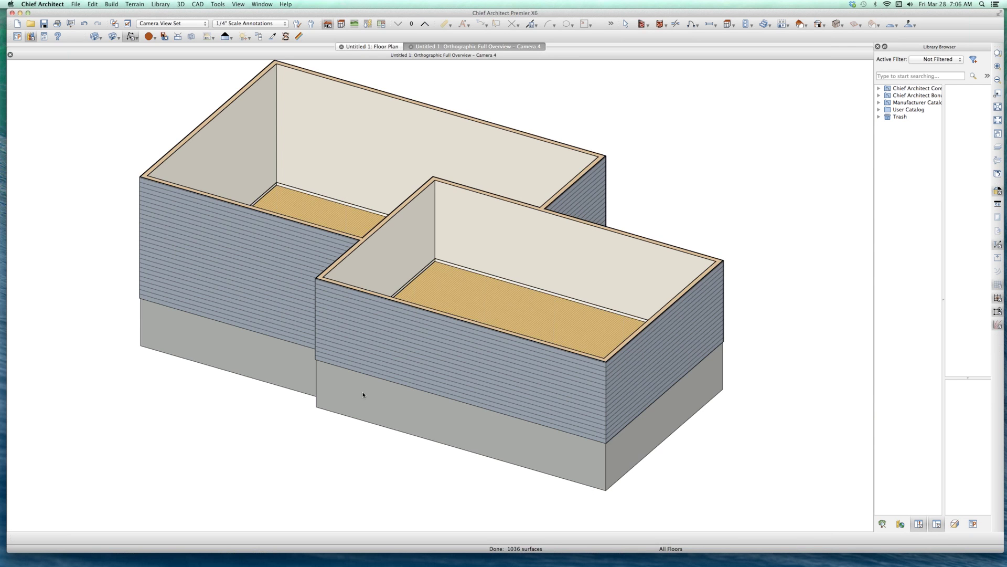
{"action": "key", "text": "super+w"}
{"action": "left_click", "coordinate": [410, 396]}
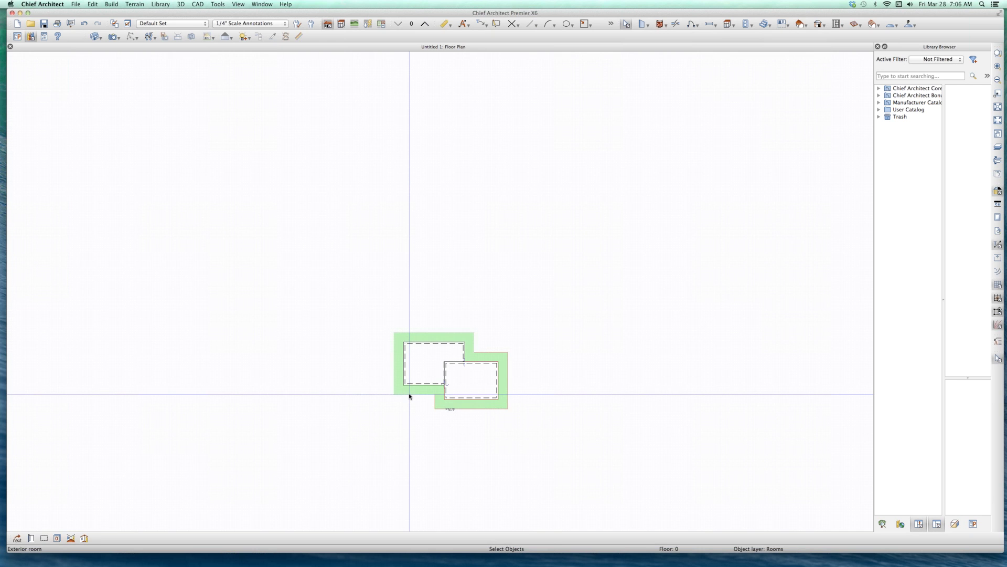
{"action": "key", "text": "ctrl+F9"}
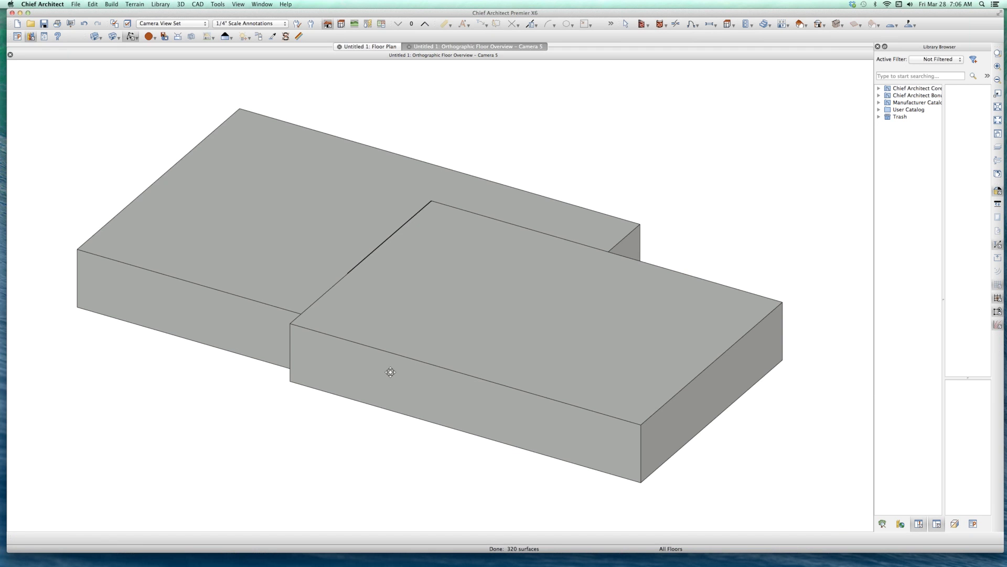
{"action": "key", "text": "o"}
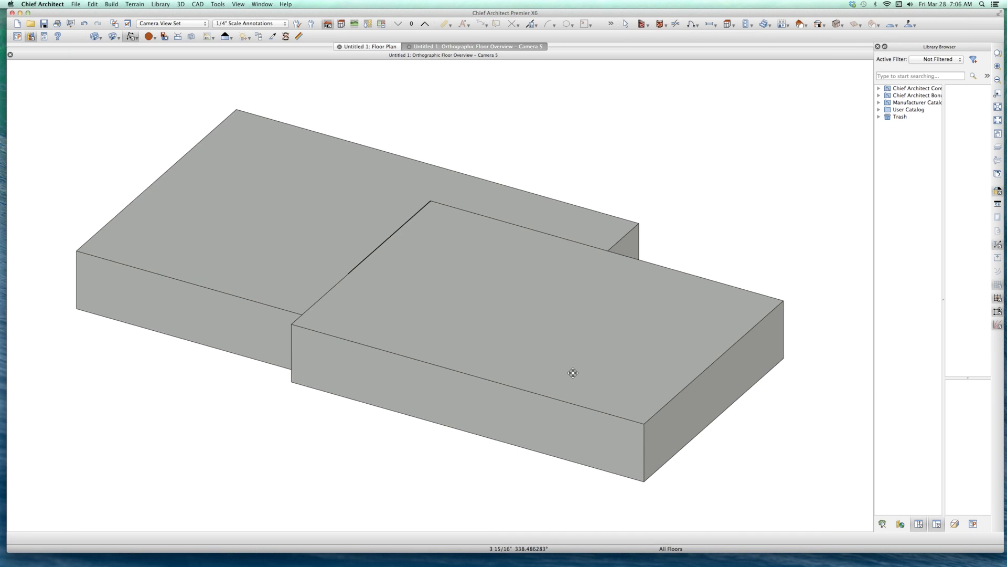
{"action": "left_click_drag", "start_coordinate": [573, 371], "coordinate": [479, 335]}
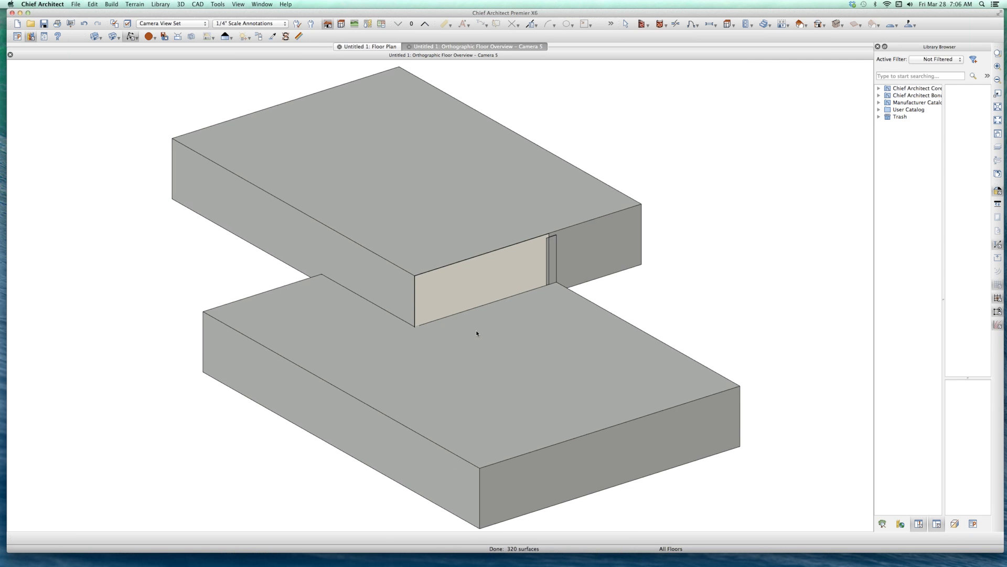
{"action": "key", "text": "ctrl+shift+t"}
{"action": "left_click", "coordinate": [652, 210]}
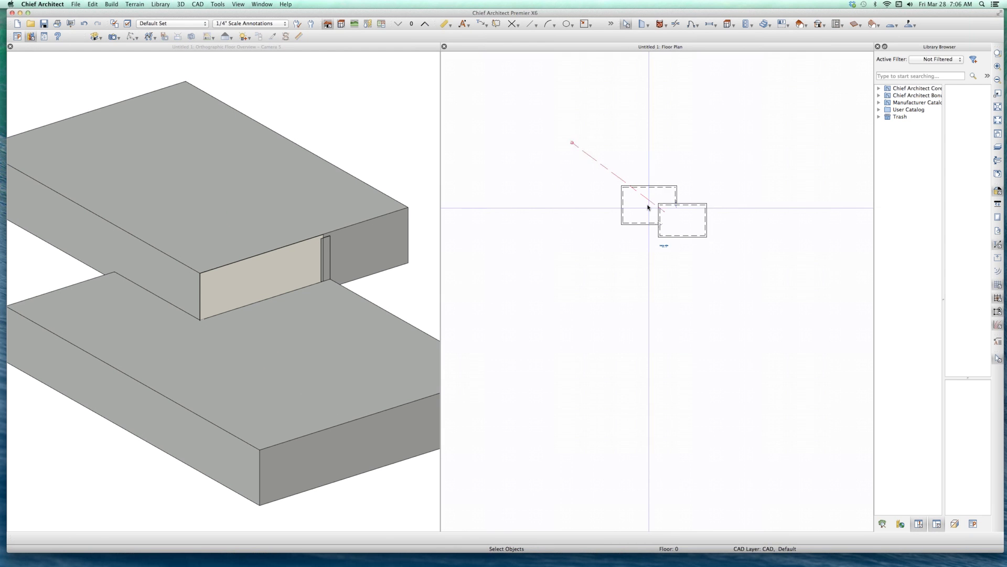
- On floor 1, draw two vertical partitions across the sunken room and two horizontal partitions between them
{"action": "scroll", "coordinate": [648, 207], "scroll_direction": "up", "scroll_amount": 3}
{"action": "key", "text": "Page_Up"}
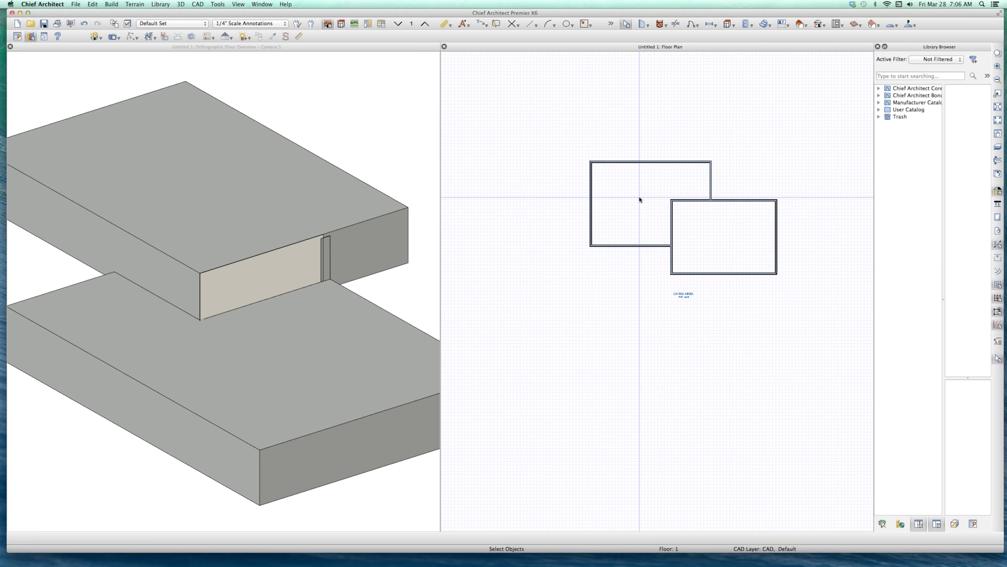
{"action": "key", "text": "w"}
{"action": "left_click_drag", "start_coordinate": [645, 160], "coordinate": [645, 250]}
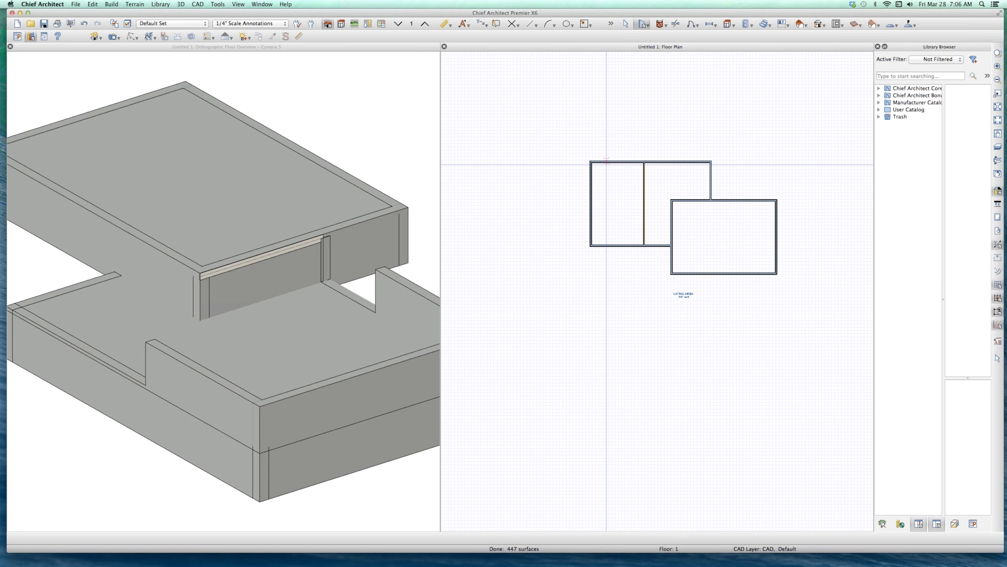
{"action": "left_click_drag", "start_coordinate": [607, 160], "coordinate": [602, 255]}
{"action": "left_click_drag", "start_coordinate": [608, 202], "coordinate": [655, 203]}
{"action": "left_click_drag", "start_coordinate": [607, 226], "coordinate": [645, 227]}
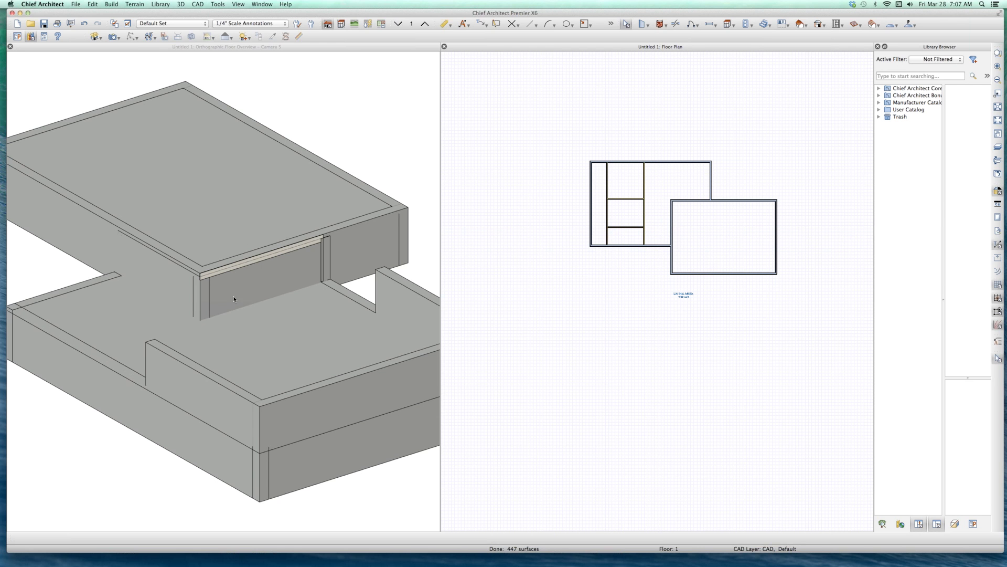
- Examine how the foundation slab responds to the new partitions in the floor overview
{"action": "left_click", "coordinate": [176, 286]}
{"action": "scroll", "coordinate": [157, 275], "scroll_direction": "down", "scroll_amount": 3}
{"action": "scroll", "coordinate": [159, 281], "scroll_direction": "up", "scroll_amount": 3}
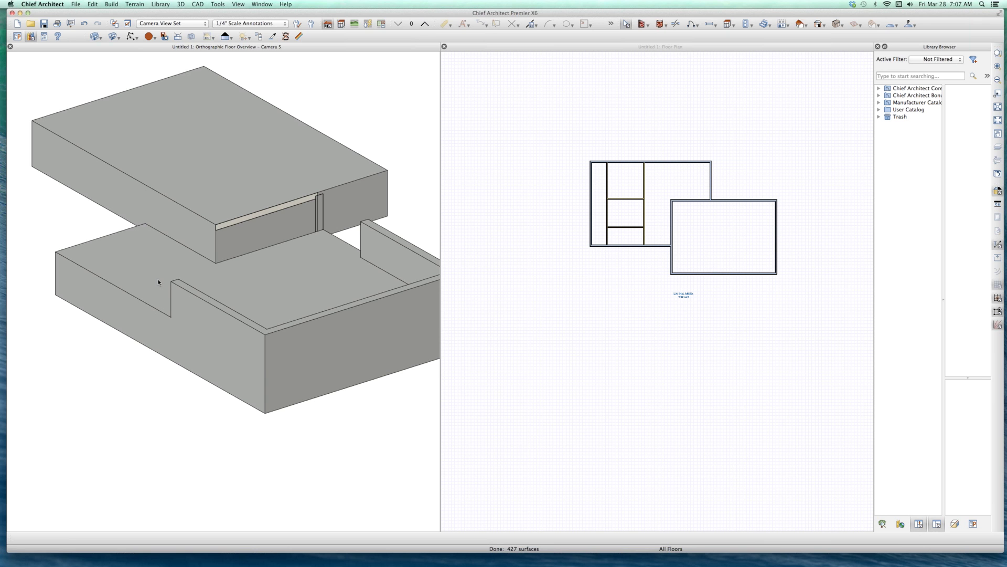
{"action": "left_click_drag", "start_coordinate": [218, 281], "coordinate": [254, 283]}
{"action": "left_click", "coordinate": [477, 310]}
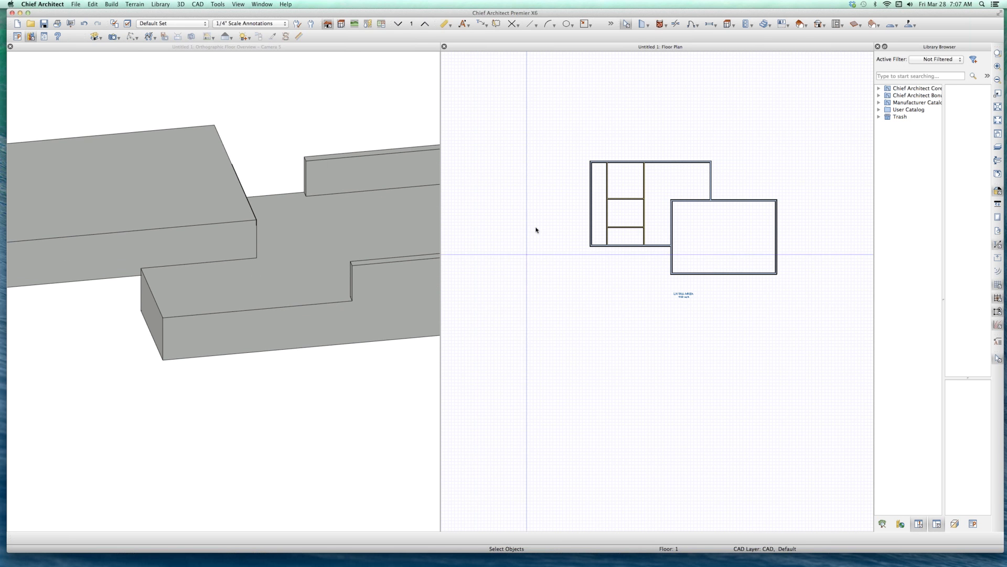
- Review the structure elevations of the L-shaped room beside the partitions without changing them
{"action": "scroll", "coordinate": [531, 247], "scroll_direction": "up", "scroll_amount": 2}
{"action": "scroll", "coordinate": [637, 156], "scroll_direction": "down", "scroll_amount": 2}
{"action": "scroll", "coordinate": [750, 130], "scroll_direction": "up", "scroll_amount": 2}
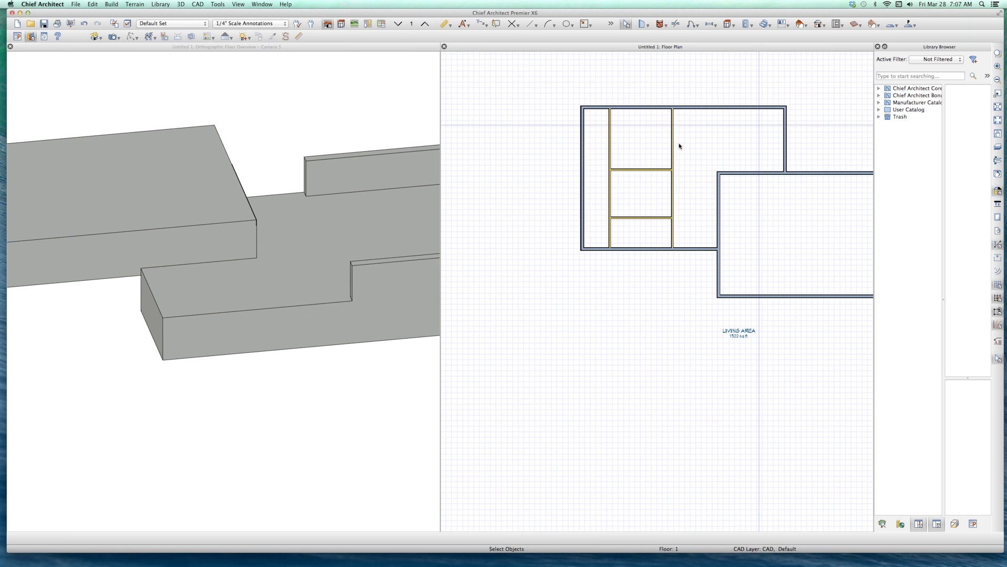
{"action": "left_click", "coordinate": [741, 121]}
{"action": "double_click", "coordinate": [734, 109]}
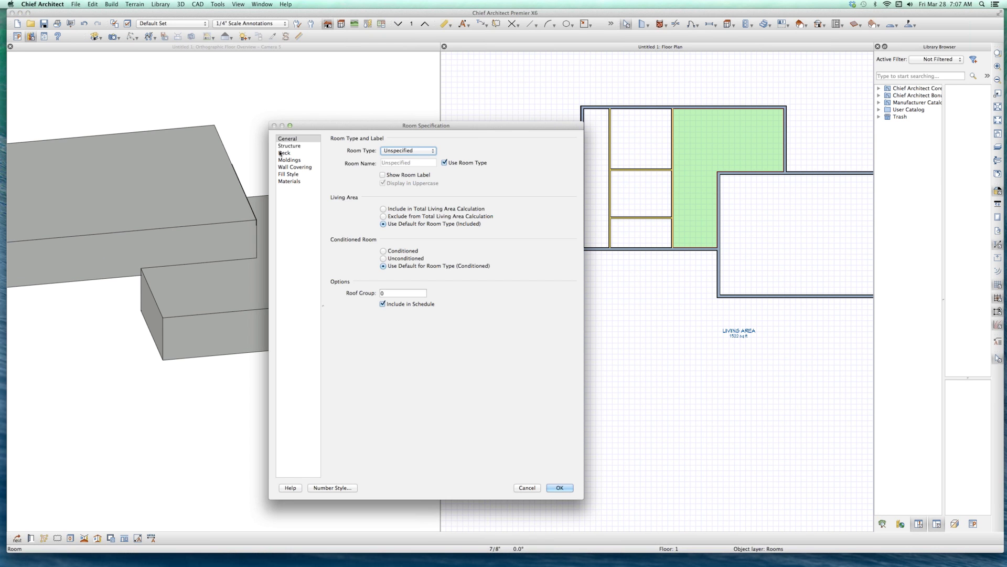
{"action": "left_click", "coordinate": [290, 146]}
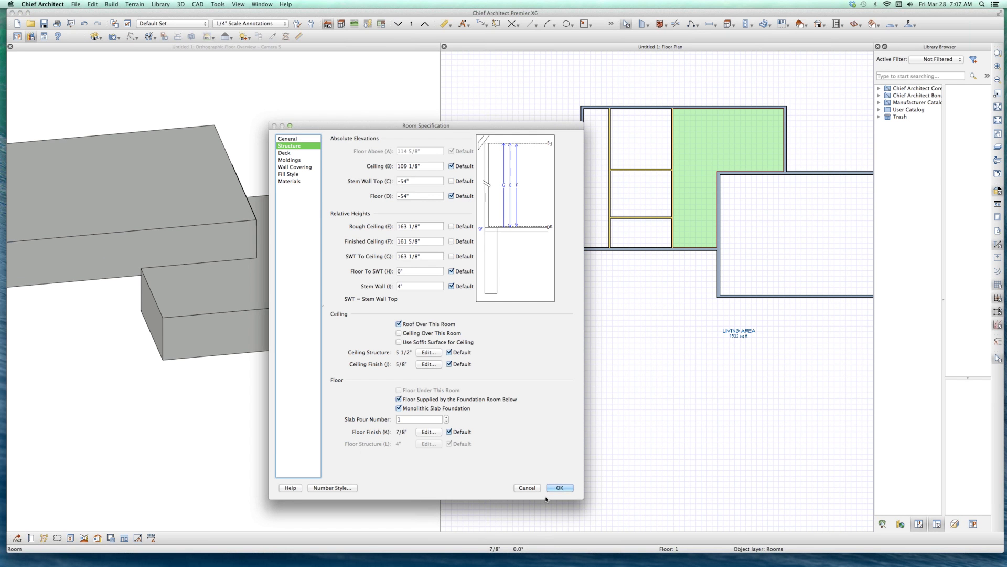
{"action": "left_click", "coordinate": [559, 487]}
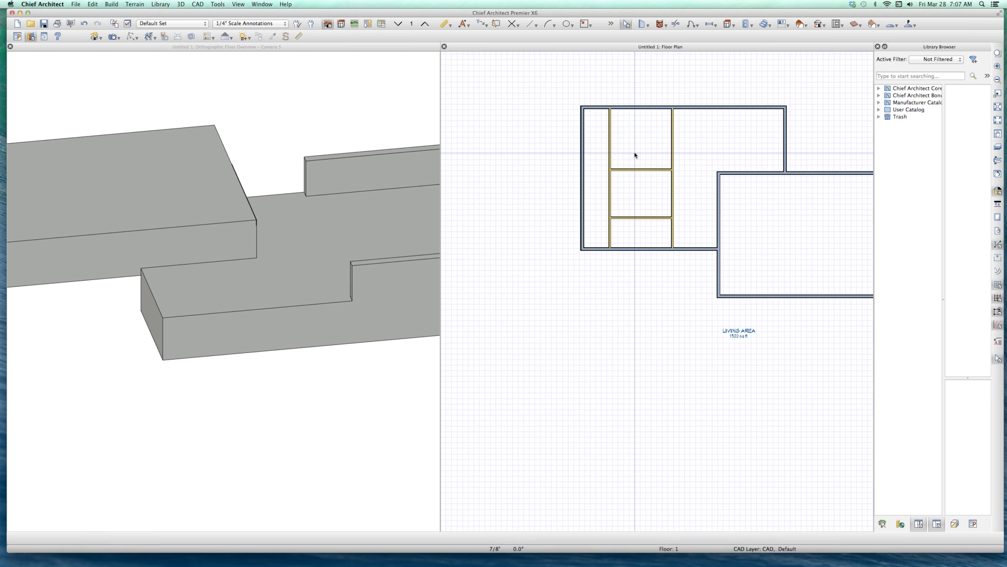
- Set the floor elevation of the topmost room between the two vertical partitions to -54" and check the slab in the overview
{"action": "double_click", "coordinate": [621, 201]}
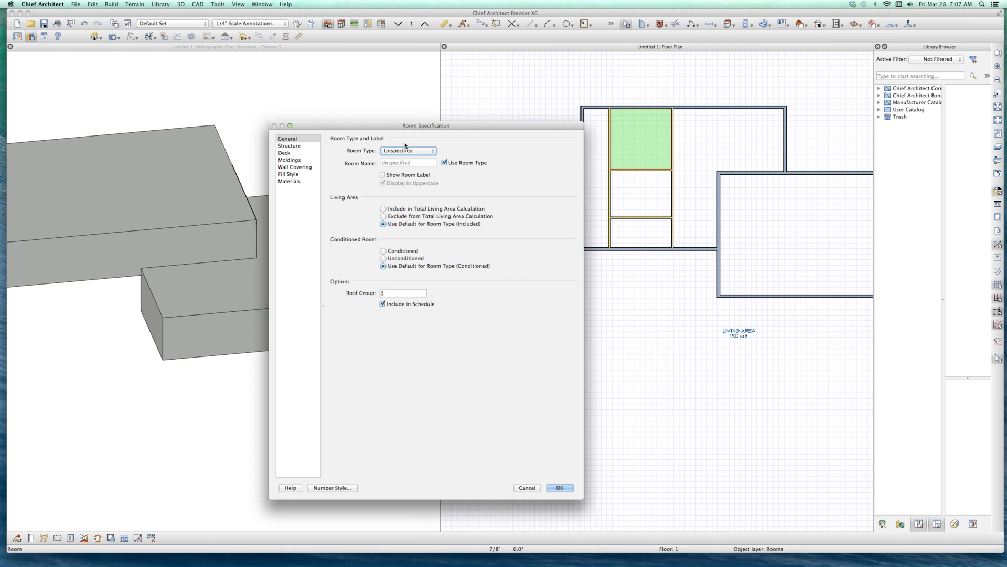
{"action": "left_click", "coordinate": [290, 145]}
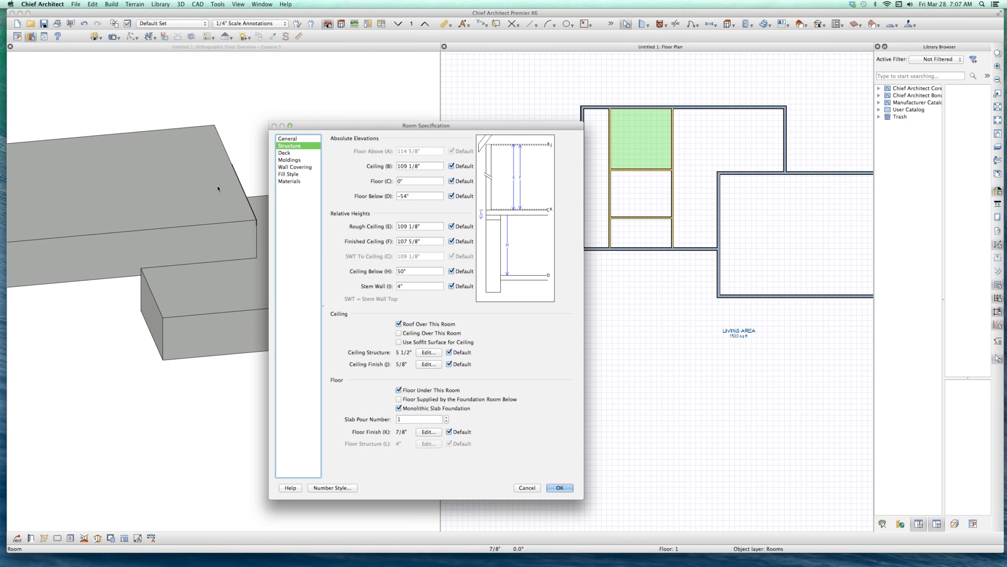
{"action": "key", "text": "Tab"}
{"action": "key", "text": "Tab"}
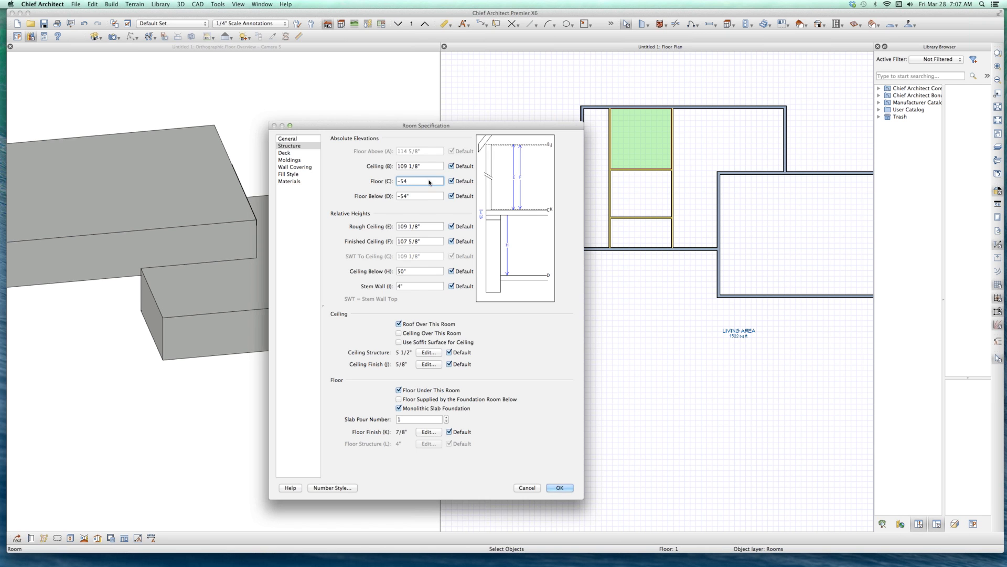
{"action": "key", "text": "Return"}
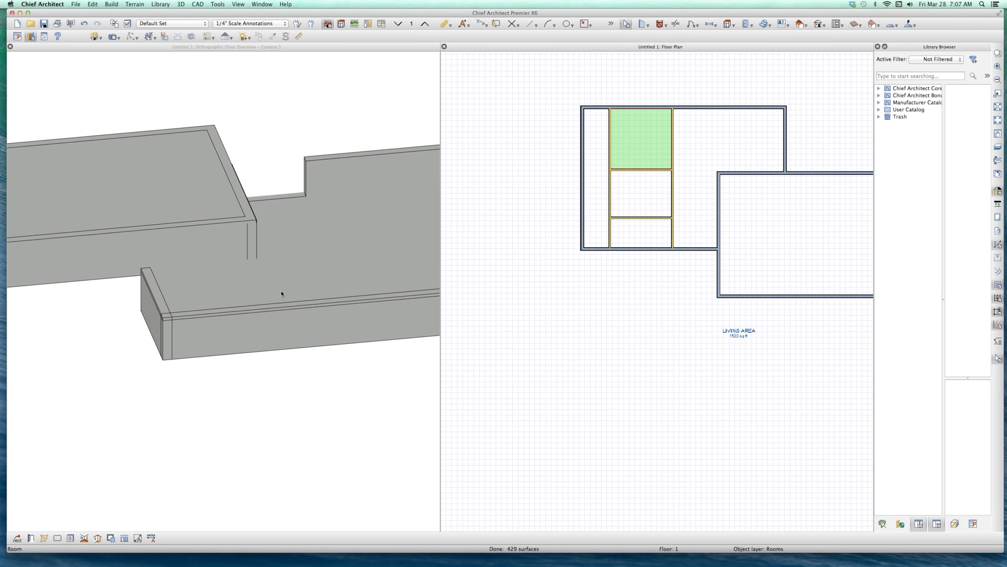
{"action": "left_click", "coordinate": [266, 218]}
{"action": "scroll", "coordinate": [288, 227], "scroll_direction": "down", "scroll_amount": 5}
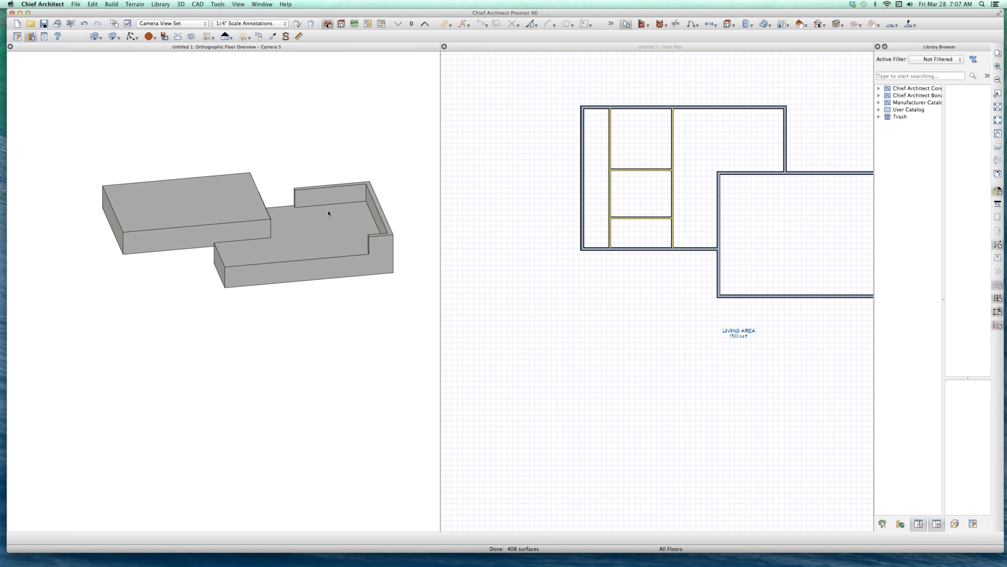
{"action": "middle_click_drag", "start_coordinate": [337, 231], "coordinate": [400, 236]}
{"action": "scroll", "coordinate": [598, 188], "scroll_direction": "up", "scroll_amount": 2}
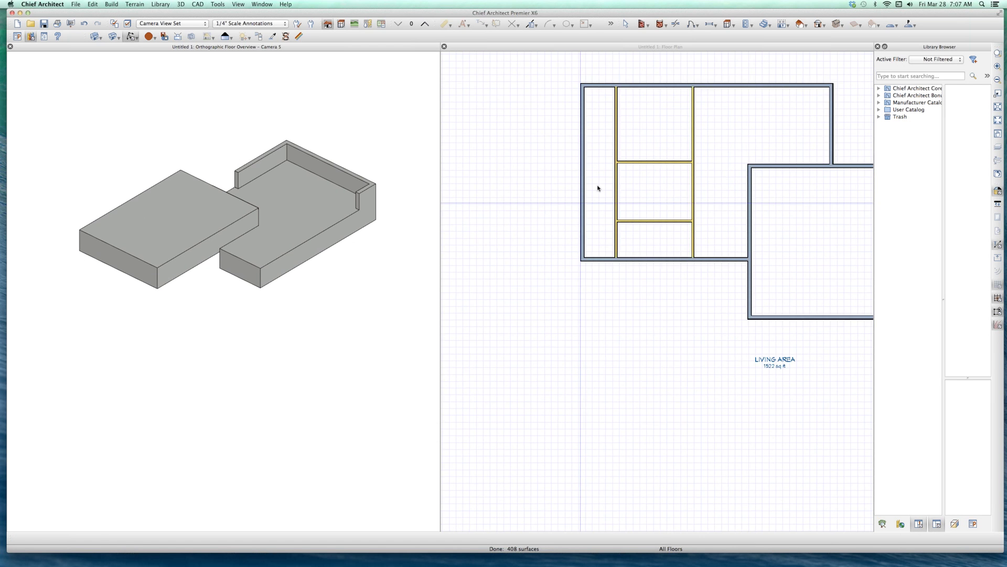
- Review the structure elevations of the narrow leftmost room on floor 1 and of the raised room's foundation room on floor 0
{"action": "scroll", "coordinate": [598, 187], "scroll_direction": "up", "scroll_amount": 2}
{"action": "left_click", "coordinate": [605, 179]}
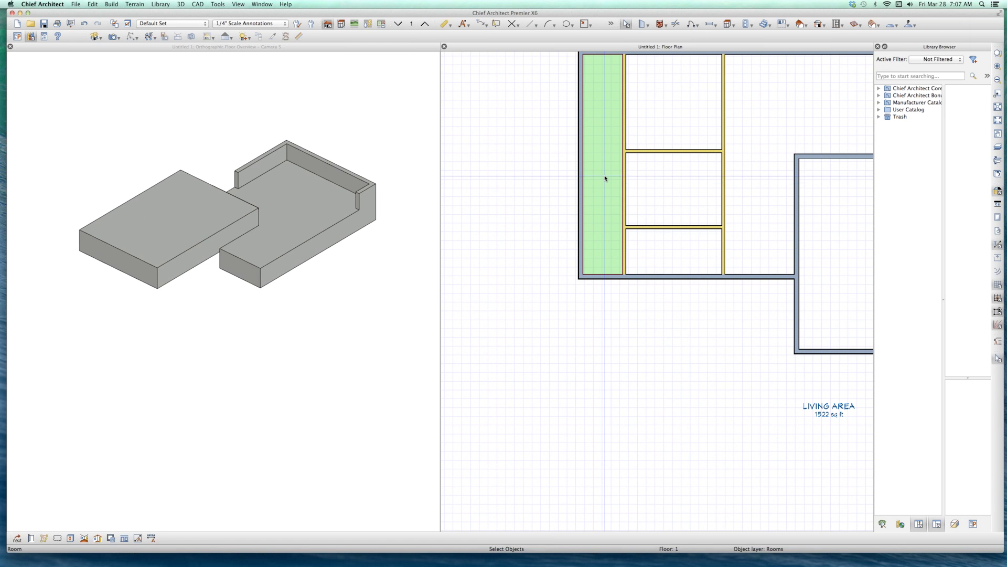
{"action": "double_click", "coordinate": [605, 179]}
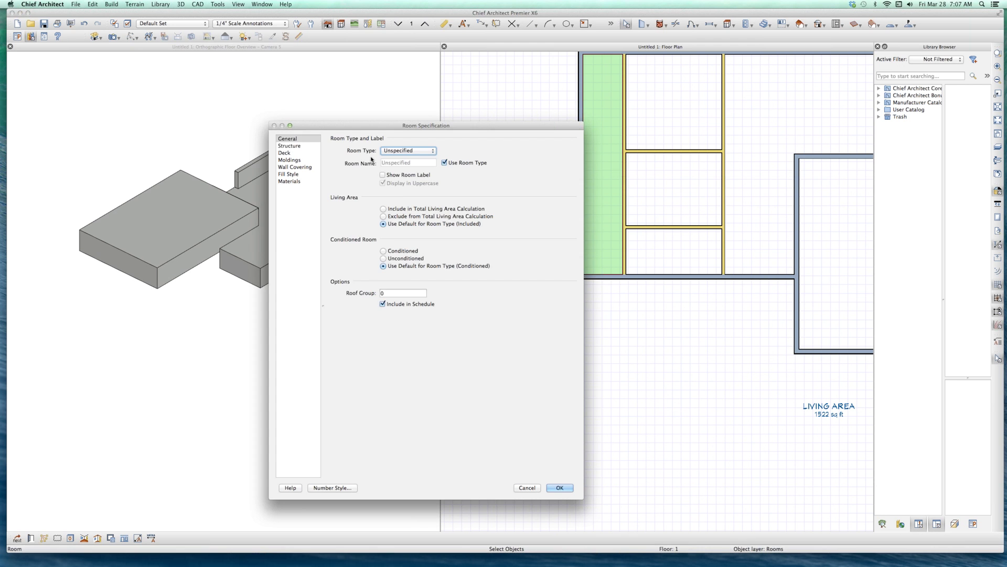
{"action": "left_click", "coordinate": [290, 146]}
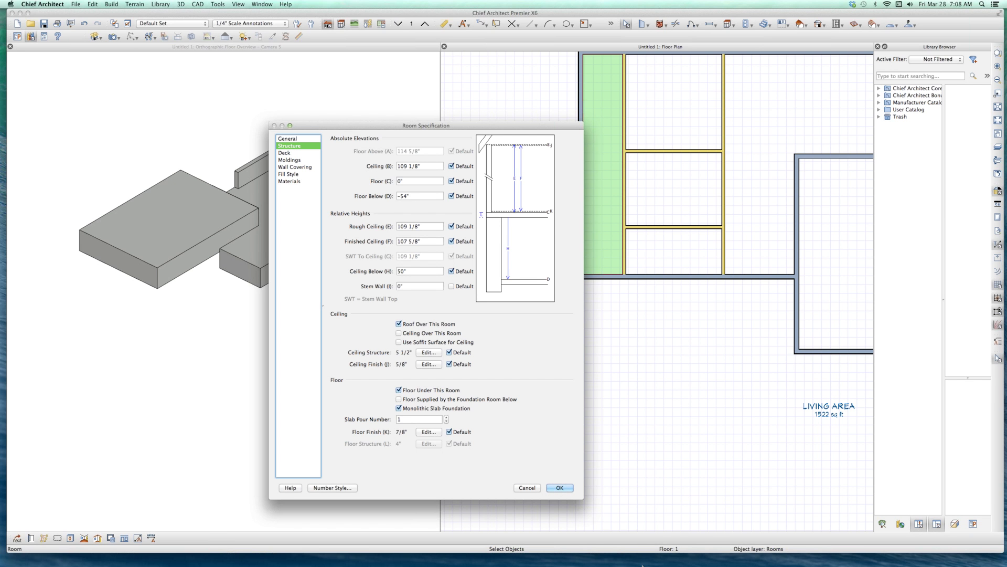
{"action": "left_click", "coordinate": [527, 487]}
{"action": "key", "text": "Page_Down"}
{"action": "left_click", "coordinate": [672, 224]}
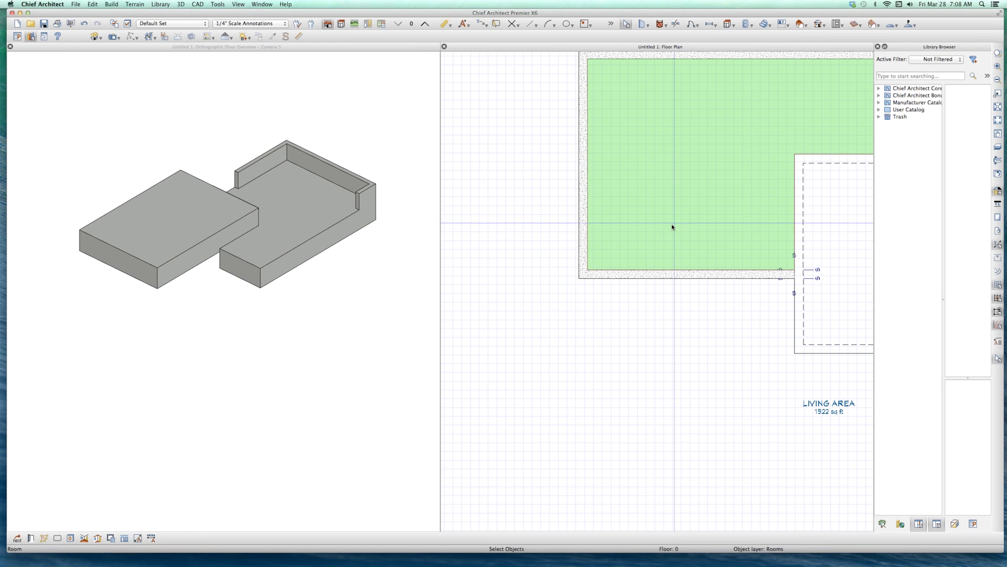
{"action": "double_click", "coordinate": [837, 236]}
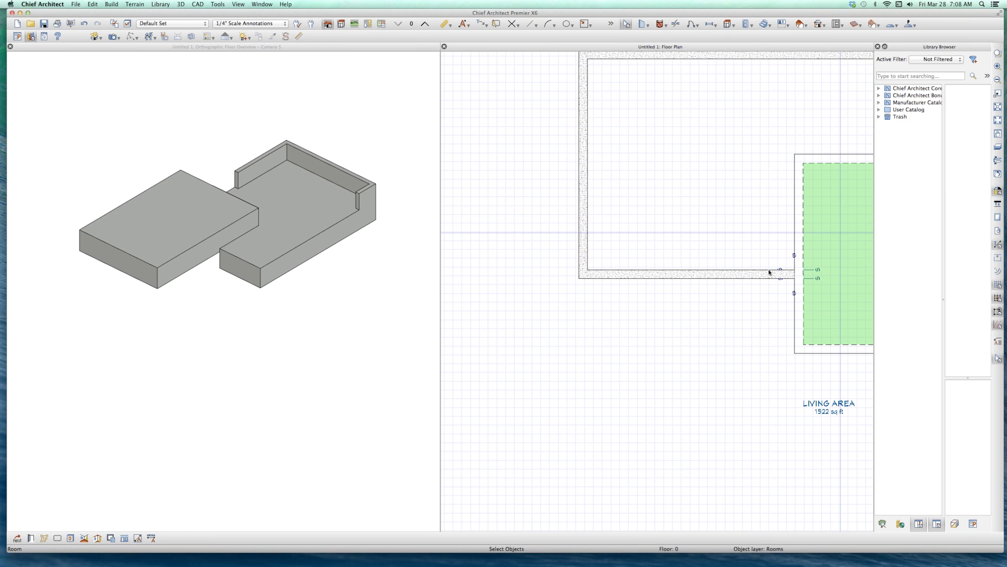
{"action": "left_click", "coordinate": [290, 145]}
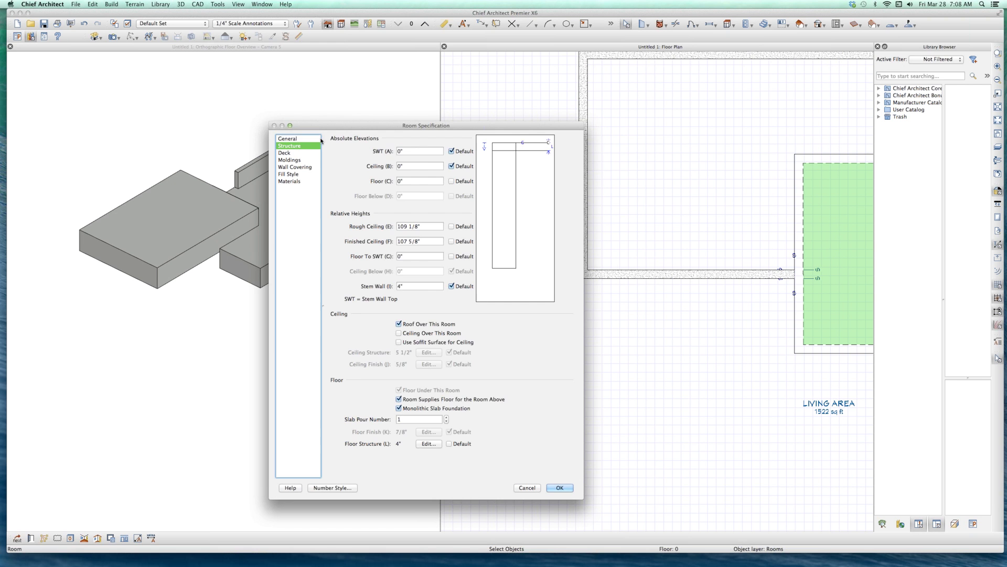
{"action": "left_click", "coordinate": [559, 488]}
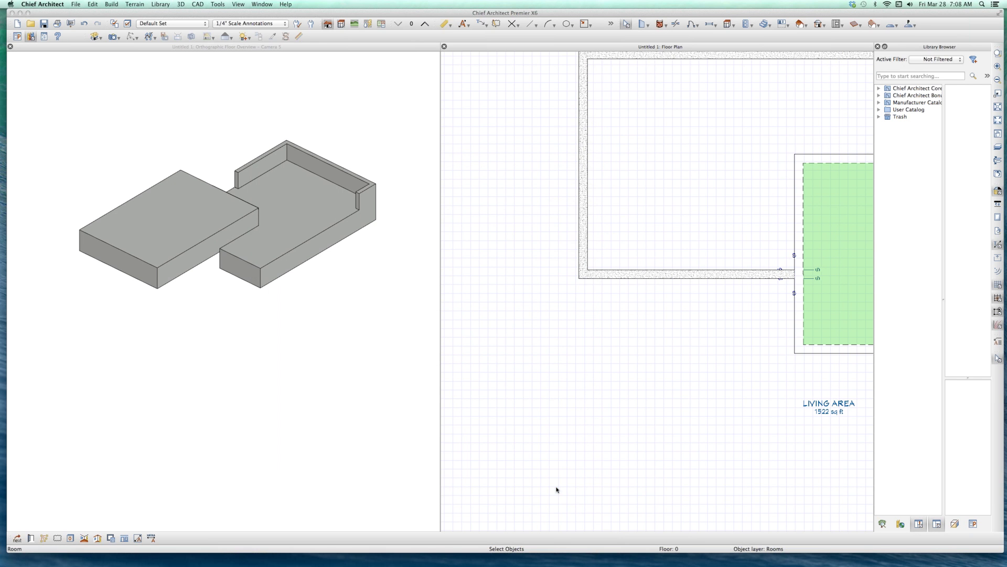
- Review the structure elevations of the raised room on floor 1 for comparison with its foundation room
{"action": "key", "text": "Page_Up"}
{"action": "scroll", "coordinate": [567, 461], "scroll_direction": "down", "scroll_amount": 2}
{"action": "left_click", "coordinate": [808, 300]}
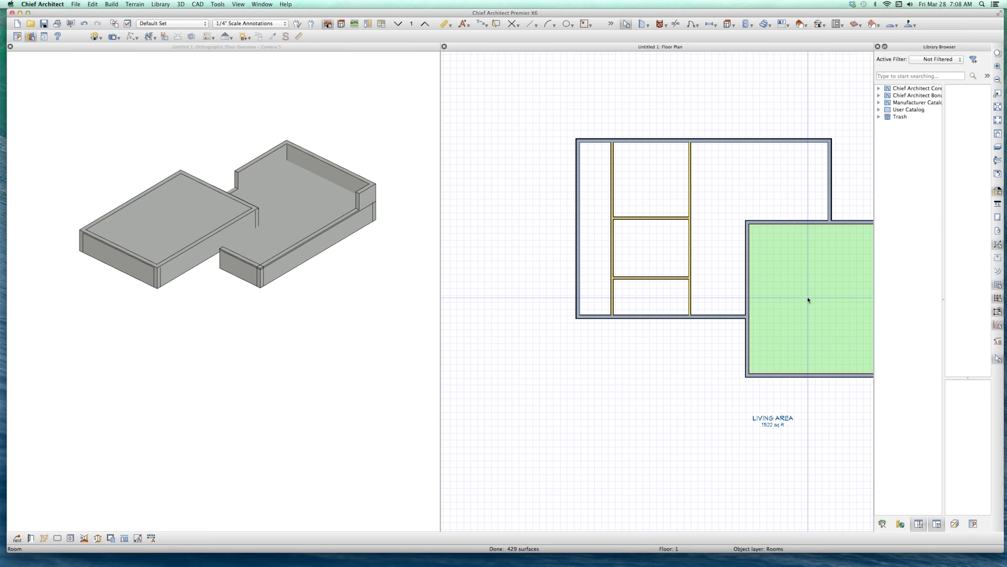
{"action": "key", "text": "super+e"}
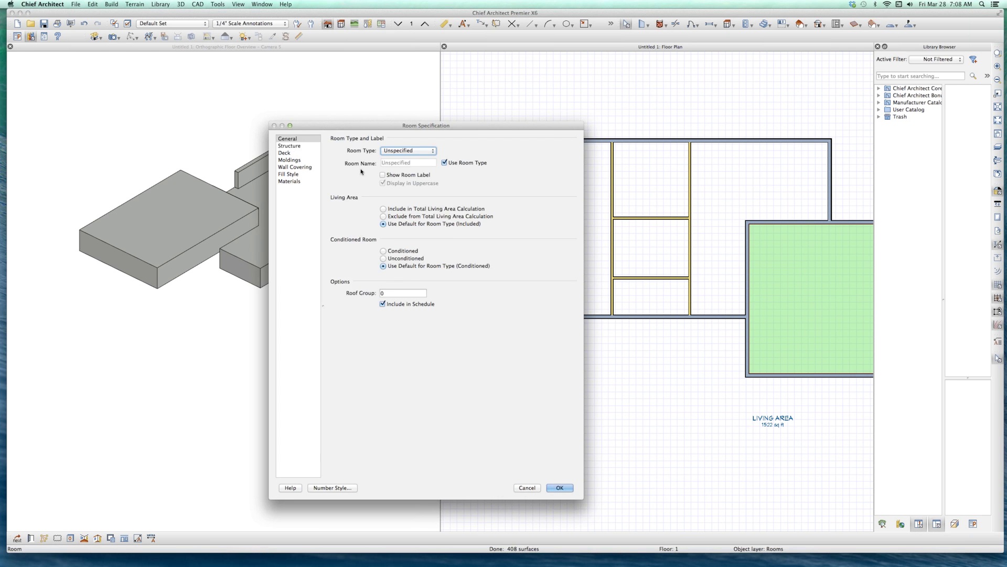
{"action": "left_click", "coordinate": [289, 145]}
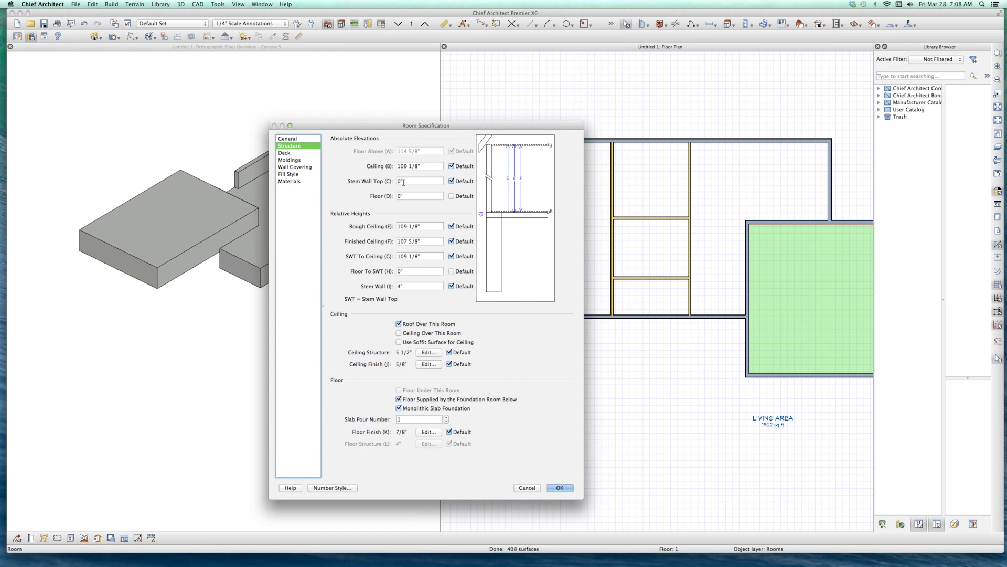
{"action": "left_click", "coordinate": [557, 489]}
- Have the narrow leftmost room's floor supplied by the foundation room below
{"action": "left_click", "coordinate": [599, 205]}
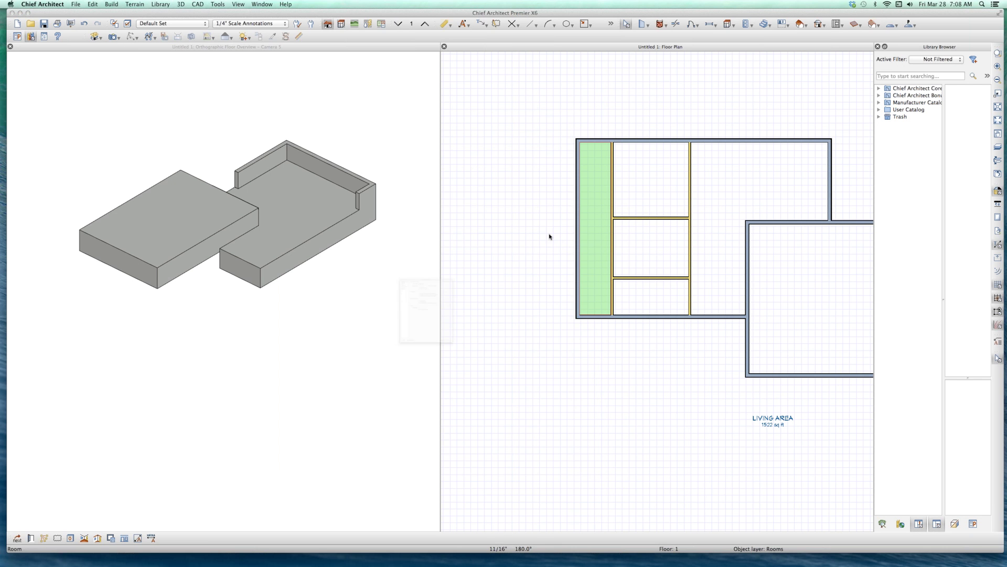
{"action": "left_click", "coordinate": [290, 146]}
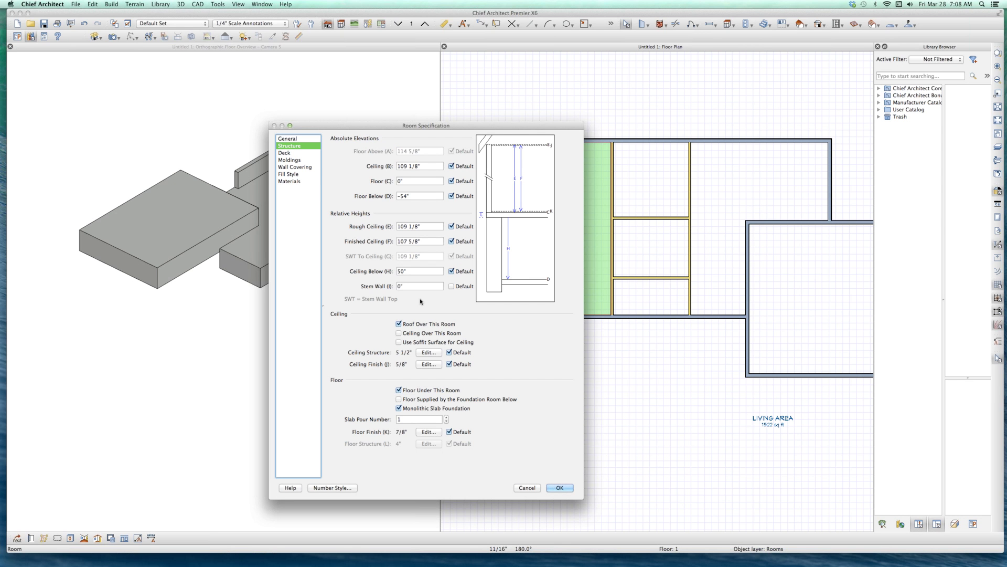
{"action": "left_click", "coordinate": [399, 400]}
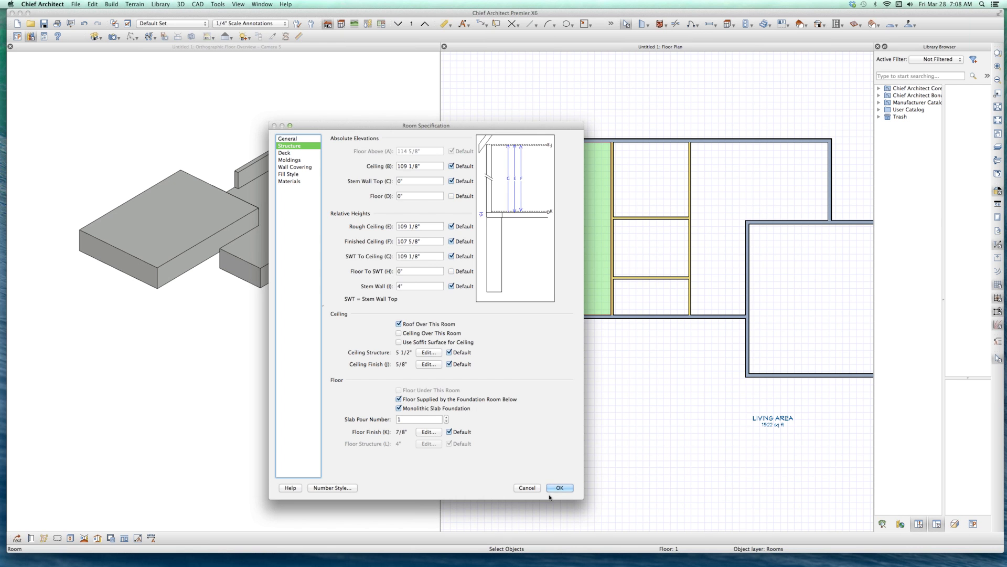
{"action": "left_click", "coordinate": [558, 488]}
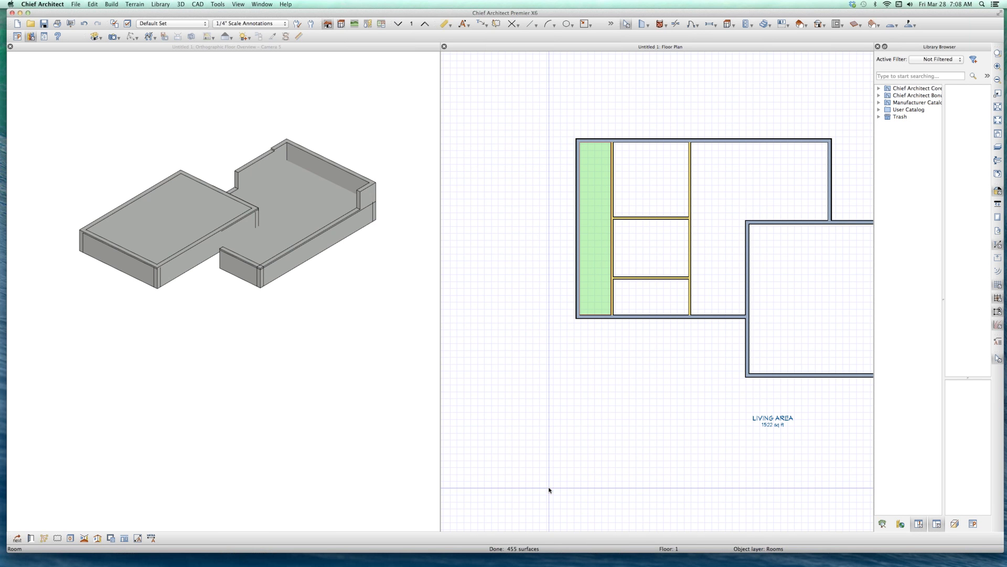
- Compare the structure elevations and floor options of the L-shaped room and the raised room without changing them
{"action": "left_click", "coordinate": [764, 181]}
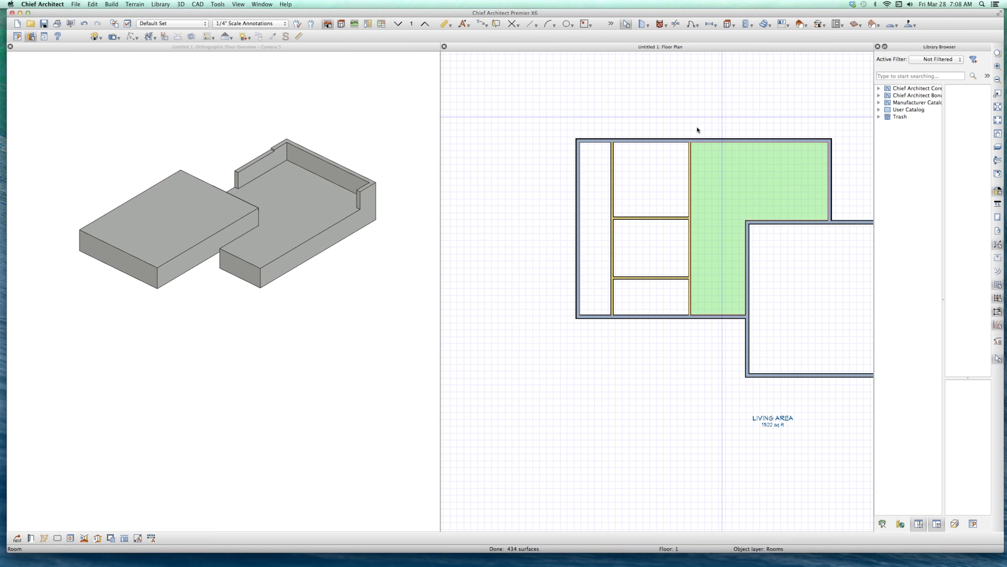
{"action": "double_click", "coordinate": [706, 147]}
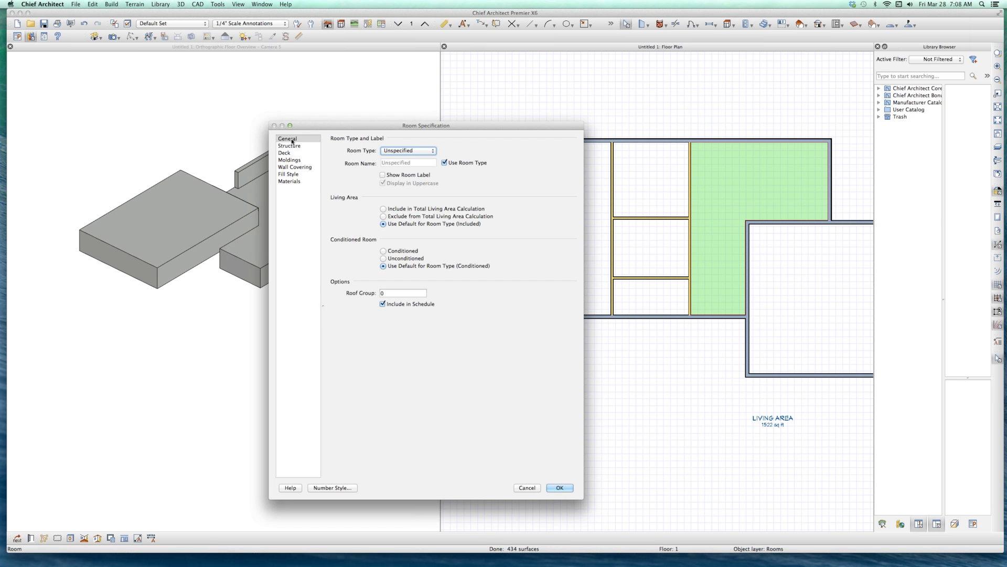
{"action": "left_click", "coordinate": [292, 140]}
{"action": "left_click", "coordinate": [291, 146]}
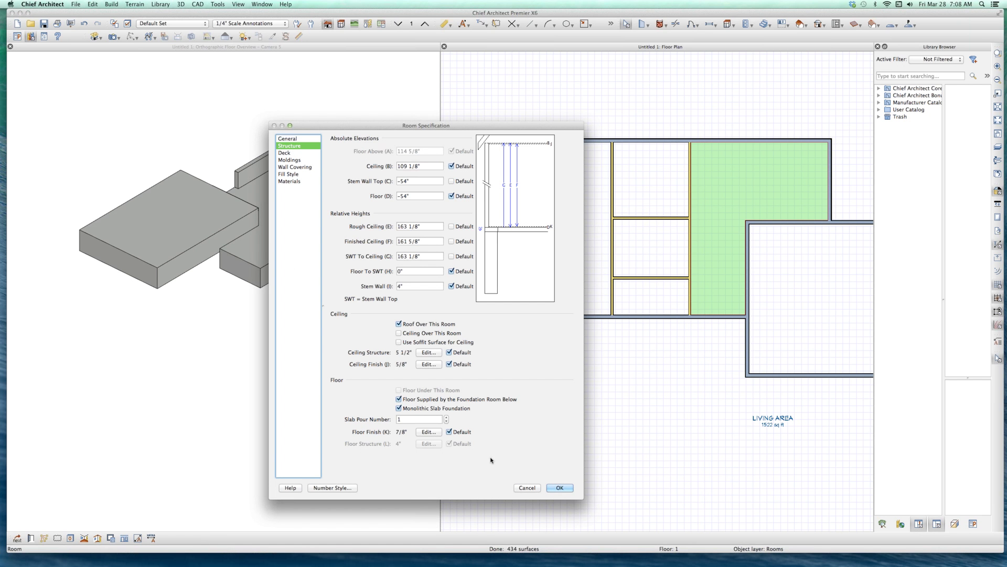
{"action": "left_click", "coordinate": [561, 488]}
{"action": "left_click", "coordinate": [809, 328]}
{"action": "double_click", "coordinate": [809, 327]}
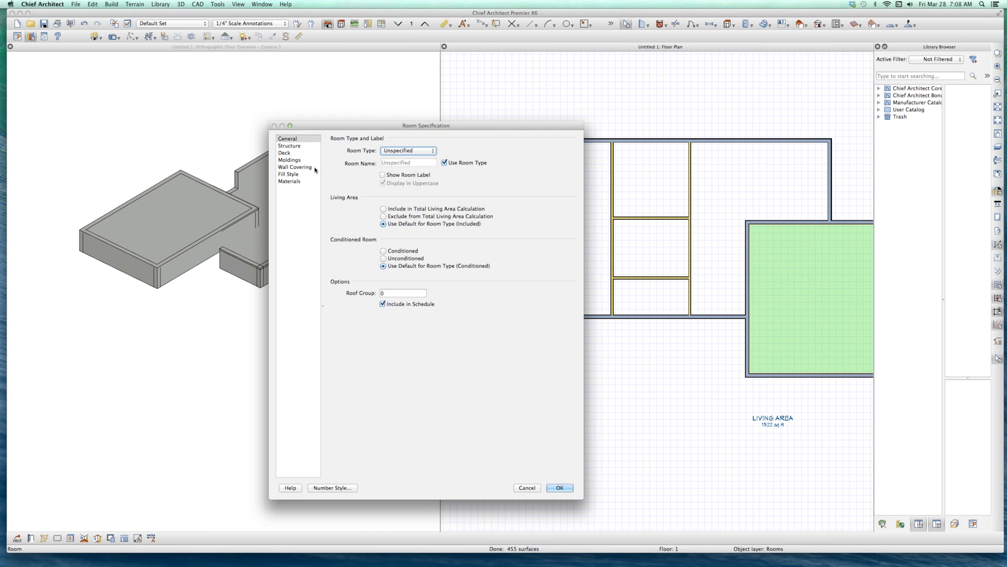
{"action": "left_click", "coordinate": [289, 146]}
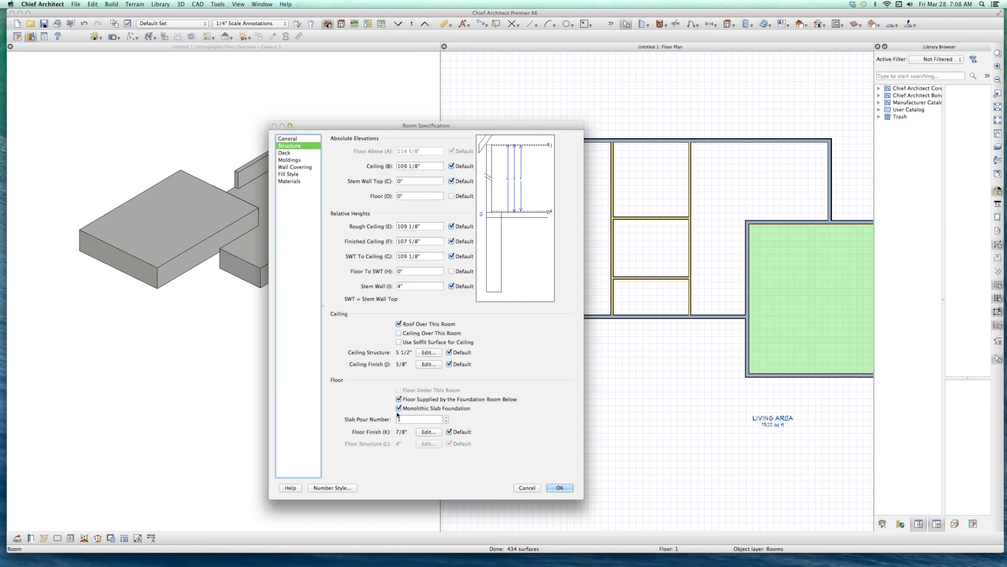
{"action": "left_click", "coordinate": [561, 488]}
- Have the bottommost room between the two vertical partitions take its floor from the foundation room below, with its floor elevation at 0"
{"action": "left_click", "coordinate": [635, 297]}
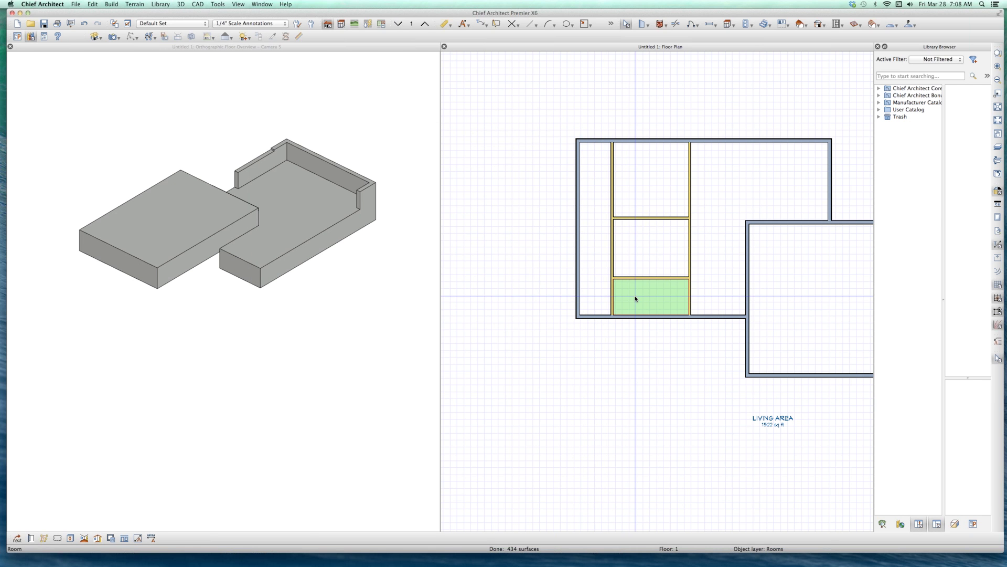
{"action": "double_click", "coordinate": [617, 302]}
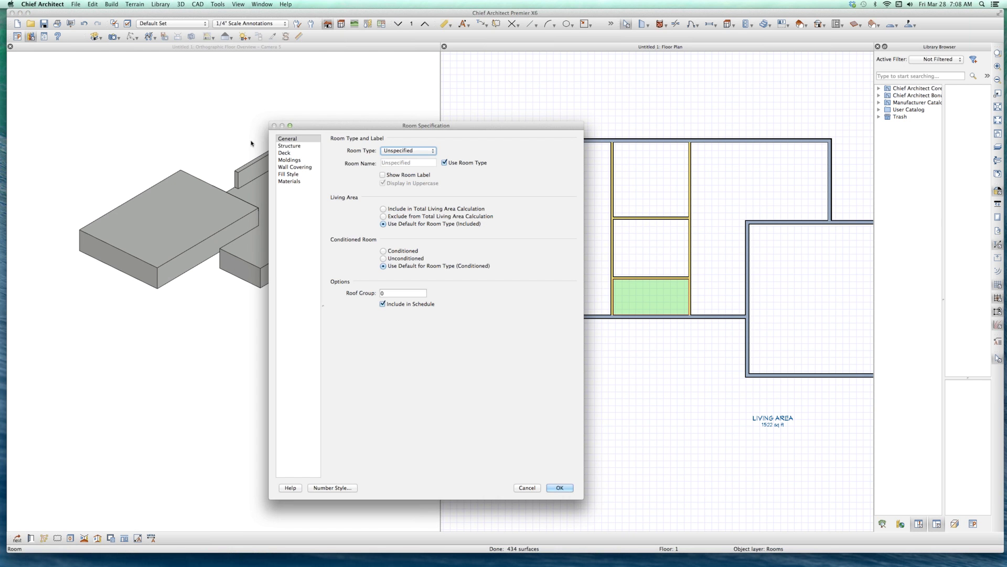
{"action": "left_click", "coordinate": [287, 145]}
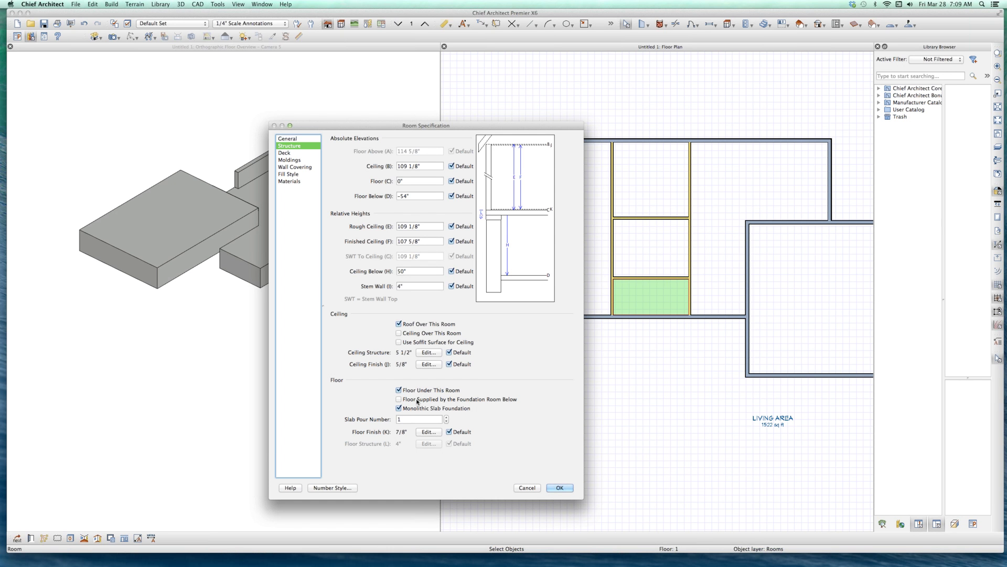
{"action": "left_click", "coordinate": [418, 401]}
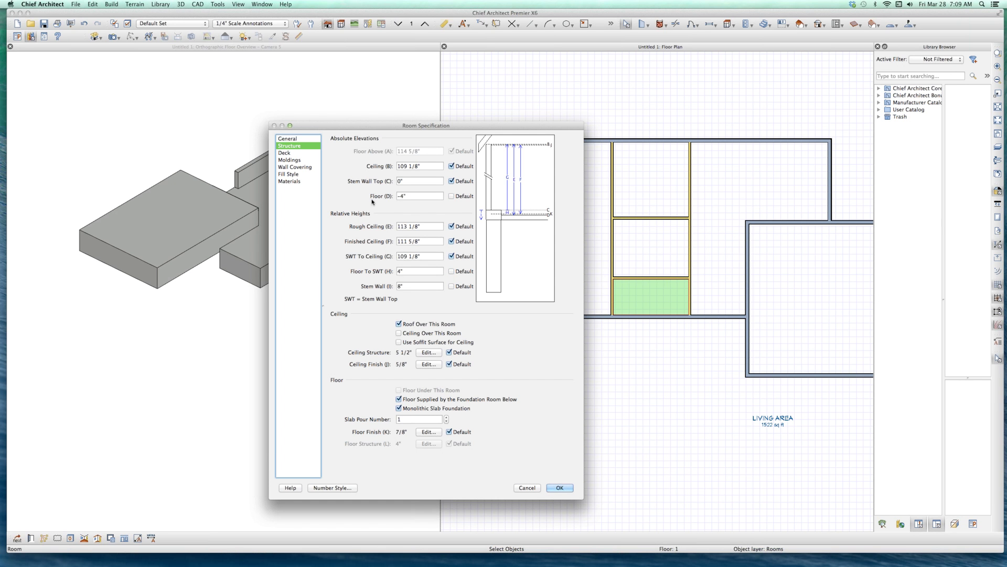
{"action": "double_click", "coordinate": [438, 193]}
{"action": "type", "text": "0"}
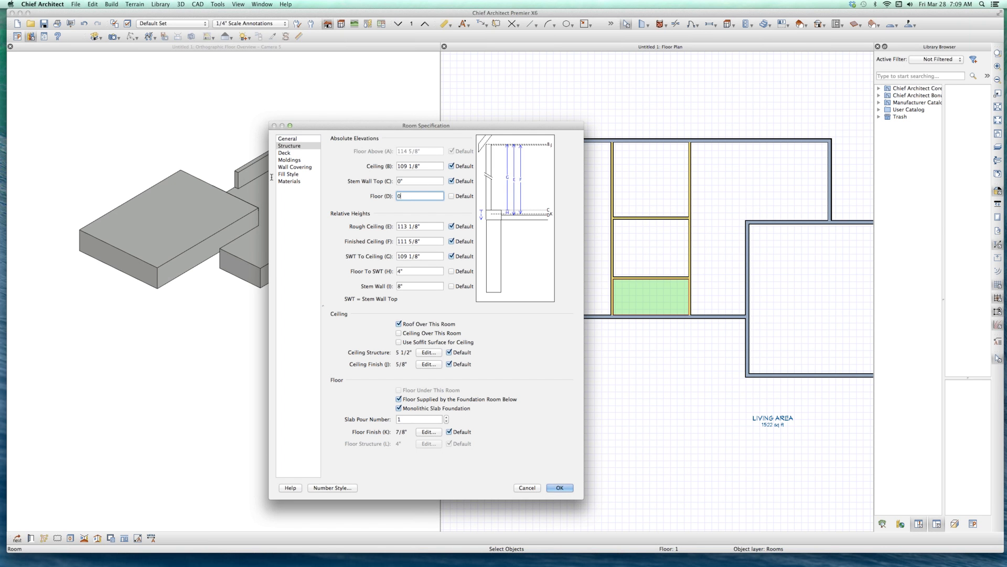
- Set that small room's stem wall top and floor elevations to -54" and check the slab edge in the overview
{"action": "key", "text": "shift+Tab"}
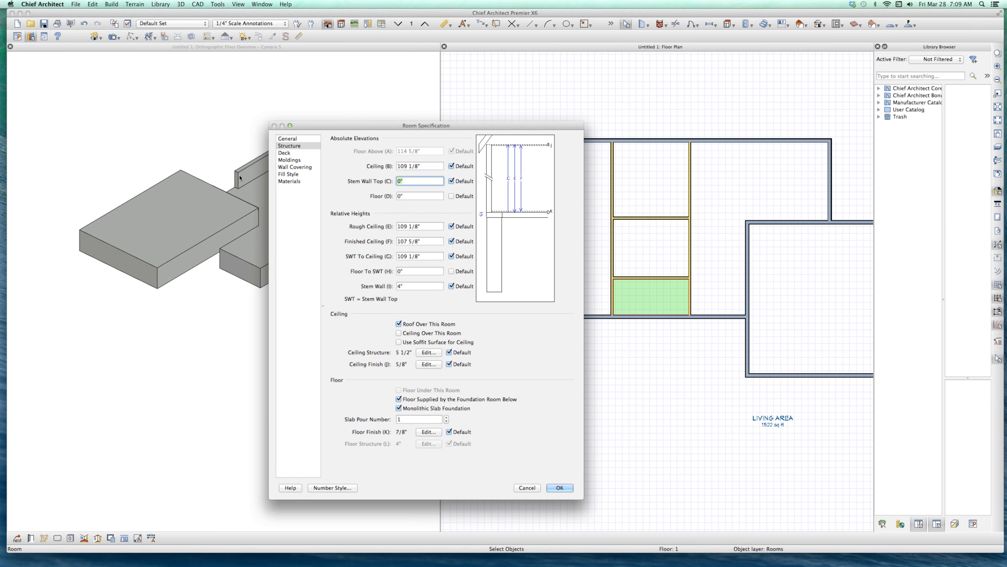
{"action": "type", "text": "-54"}
{"action": "key", "text": "Tab"}
{"action": "type", "text": "-54"}
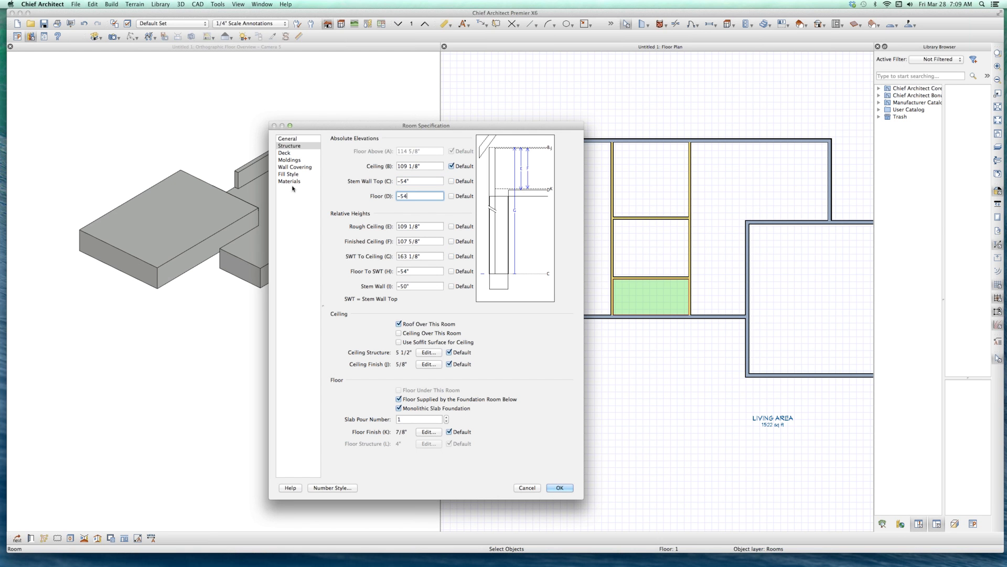
{"action": "key", "text": "Tab"}
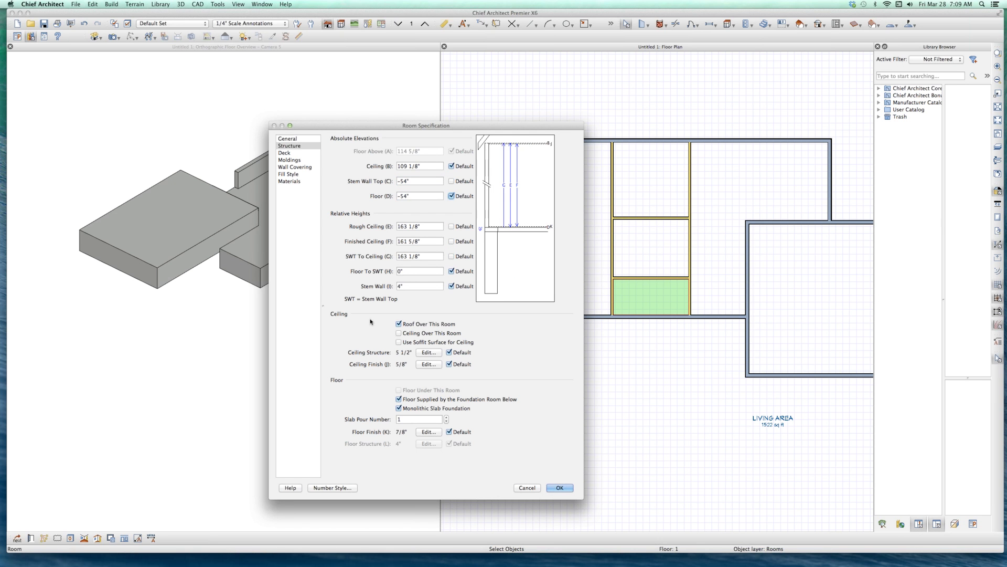
{"action": "key", "text": "Return"}
{"action": "mouse_move", "coordinate": [321, 233]}
{"action": "left_mouse_down"}
{"action": "mouse_move", "coordinate": [284, 240]}
{"action": "mouse_move", "coordinate": [308, 240]}
{"action": "left_mouse_up"}
{"action": "left_click", "coordinate": [530, 290]}
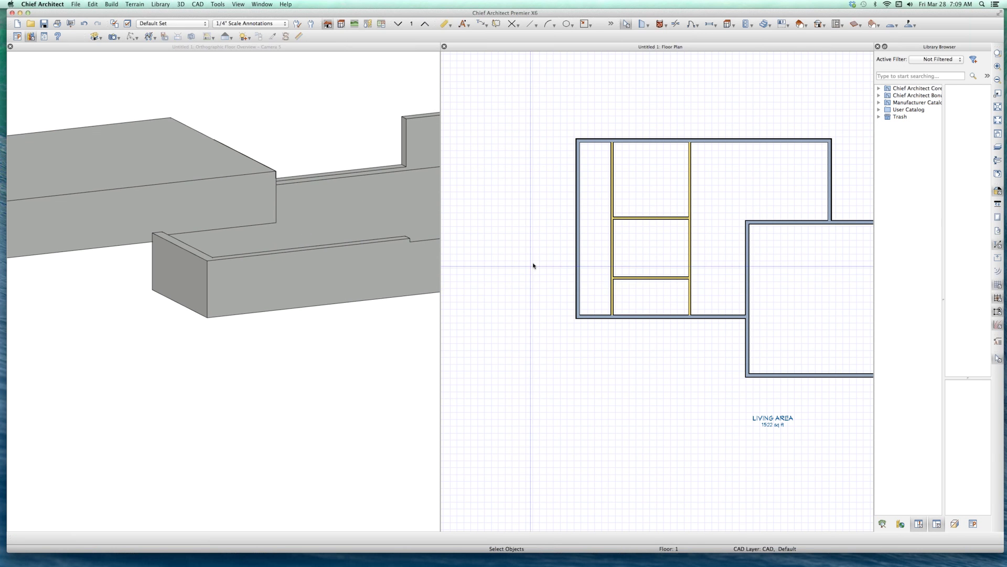
- Set the L-shaped room's floor elevation to -54", level with its stem wall top, and check the slab in the overview
{"action": "left_click", "coordinate": [732, 205]}
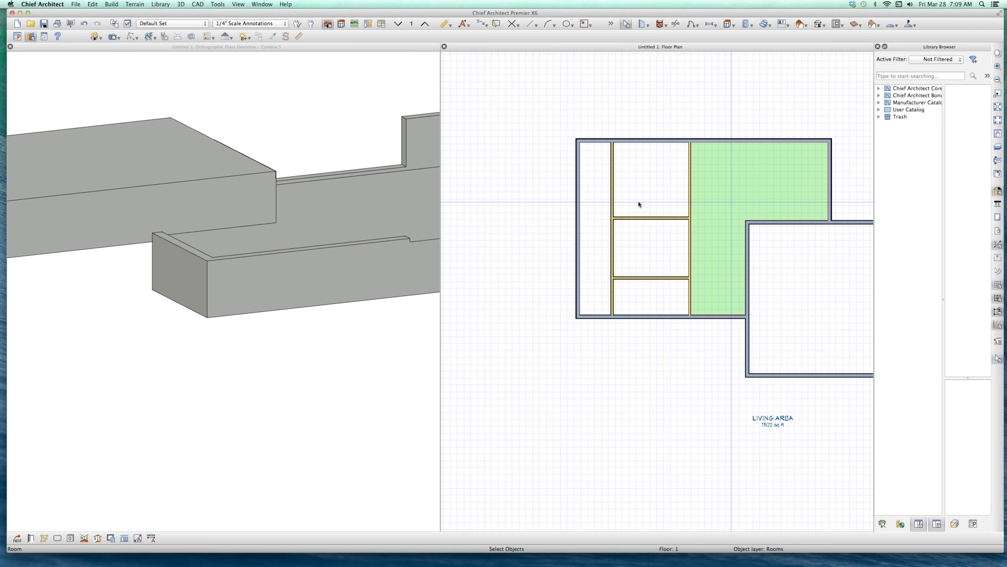
{"action": "key", "text": "super+e"}
{"action": "left_click", "coordinate": [284, 146]}
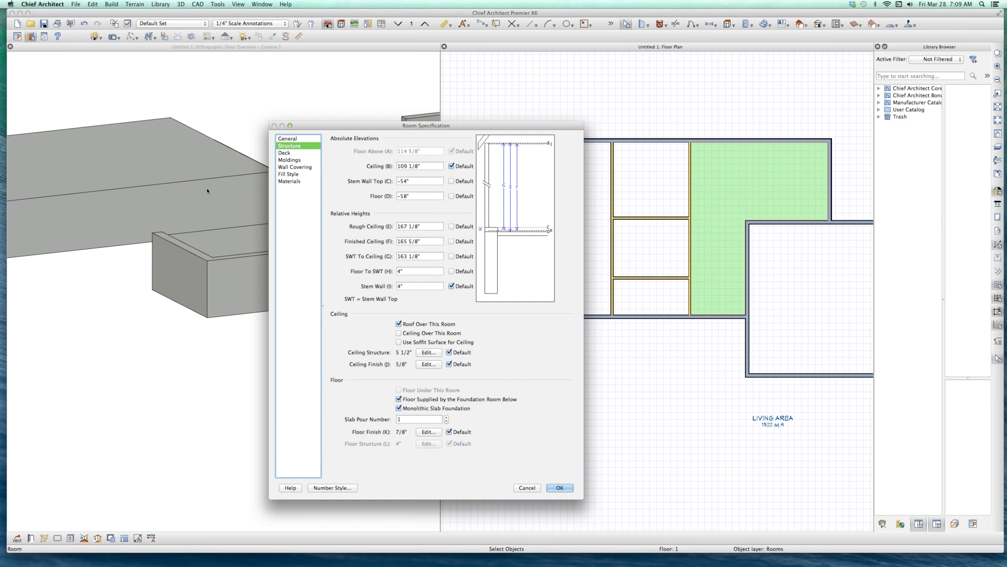
{"action": "left_click", "coordinate": [436, 196]}
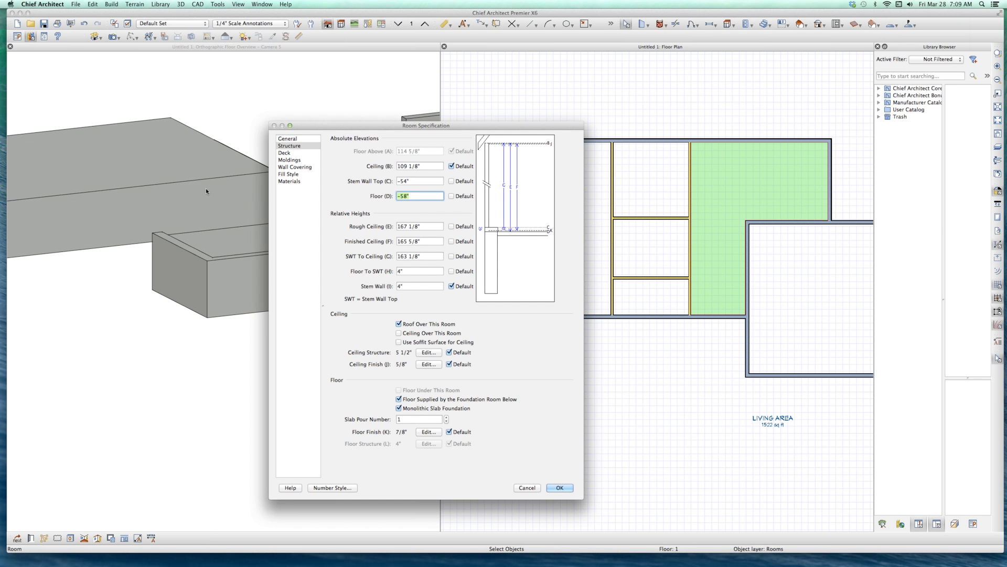
{"action": "type", "text": "-954"}
{"action": "key", "text": "BackSpace"}
{"action": "key", "text": "BackSpace"}
{"action": "key", "text": "BackSpace"}
{"action": "key", "text": "BackSpace"}
{"action": "key", "text": "Return"}
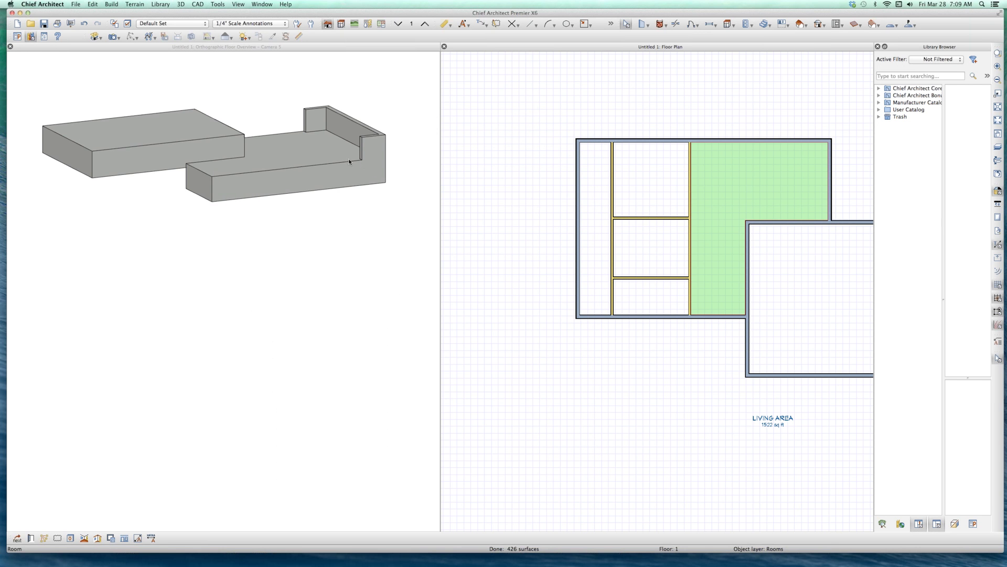
{"action": "key", "text": "Escape"}
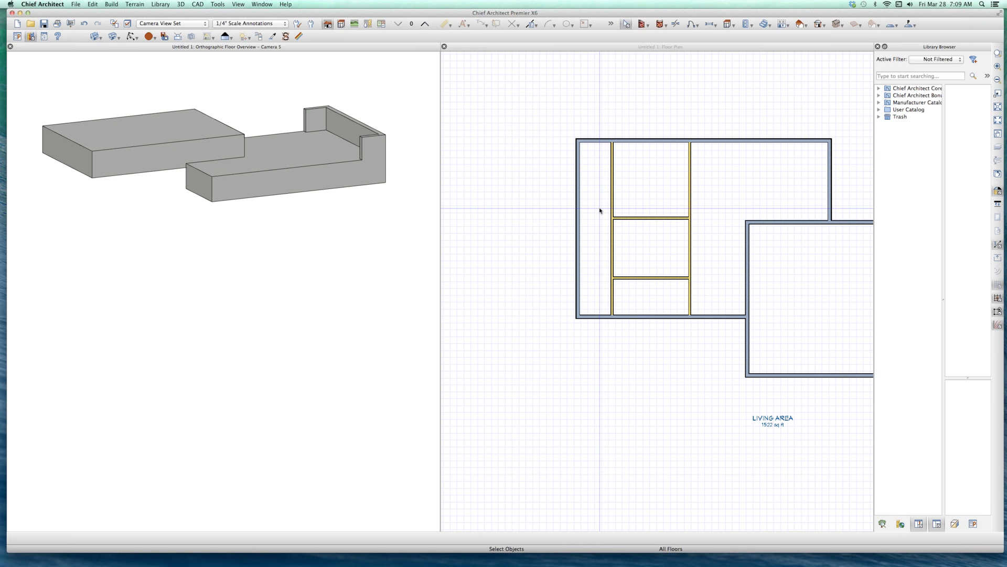
{"action": "left_click", "coordinate": [600, 207]}
{"action": "key", "text": "super+e"}
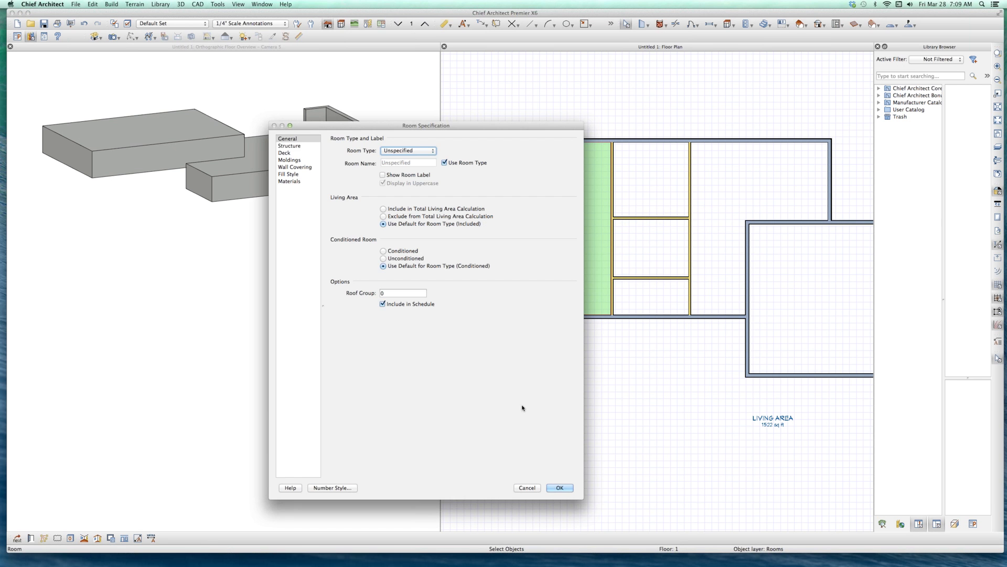
{"action": "left_click", "coordinate": [531, 488]}
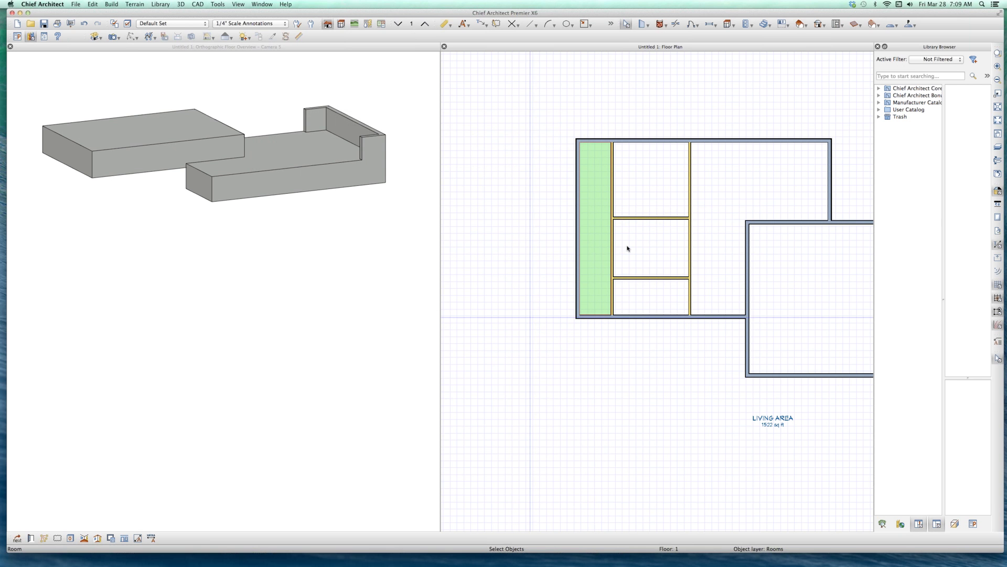
- Select the narrow leftmost room together with the three rooms between the vertical partitions and examine their shared structure, deck and general settings
{"action": "left_click", "coordinate": [656, 187], "text": "shift"}
{"action": "left_click", "coordinate": [655, 276], "text": "shift"}
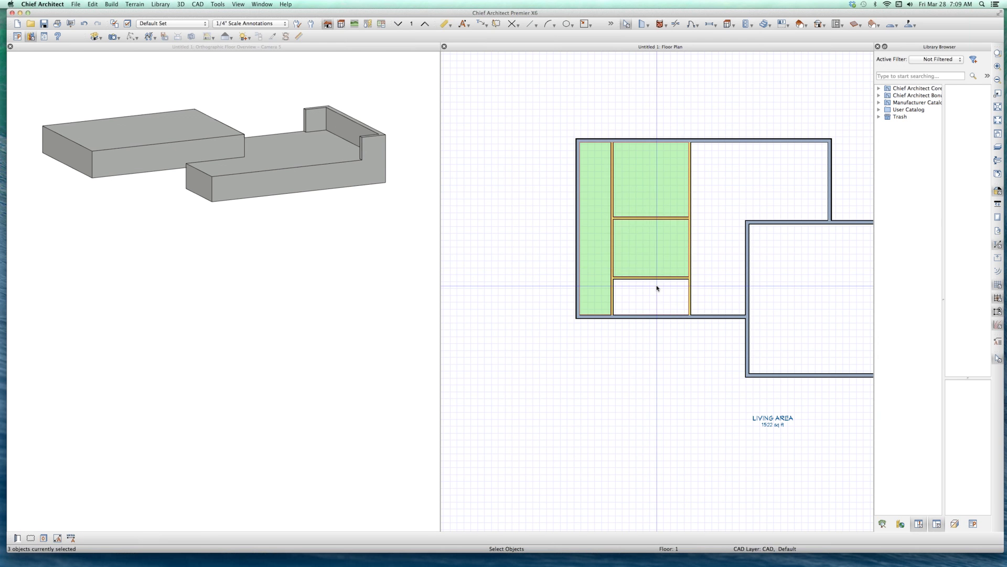
{"action": "left_click", "coordinate": [649, 299], "text": "shift"}
{"action": "key", "text": "super+e"}
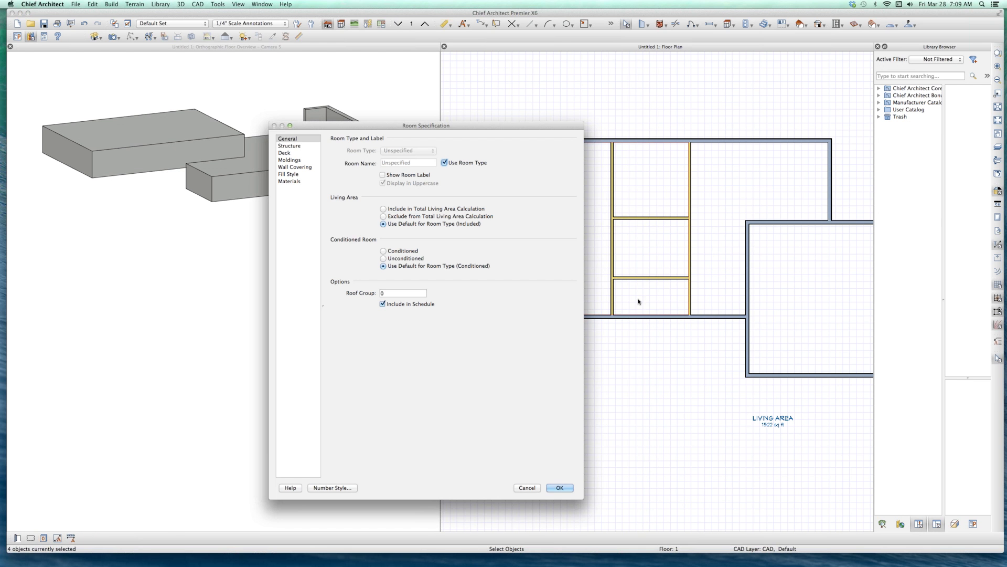
{"action": "left_click", "coordinate": [294, 146]}
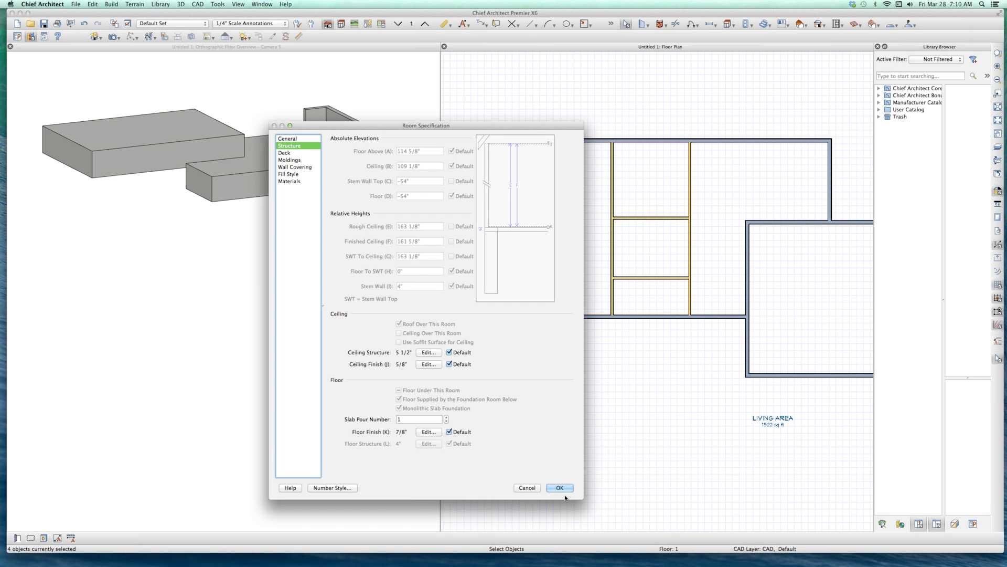
{"action": "left_click", "coordinate": [290, 153]}
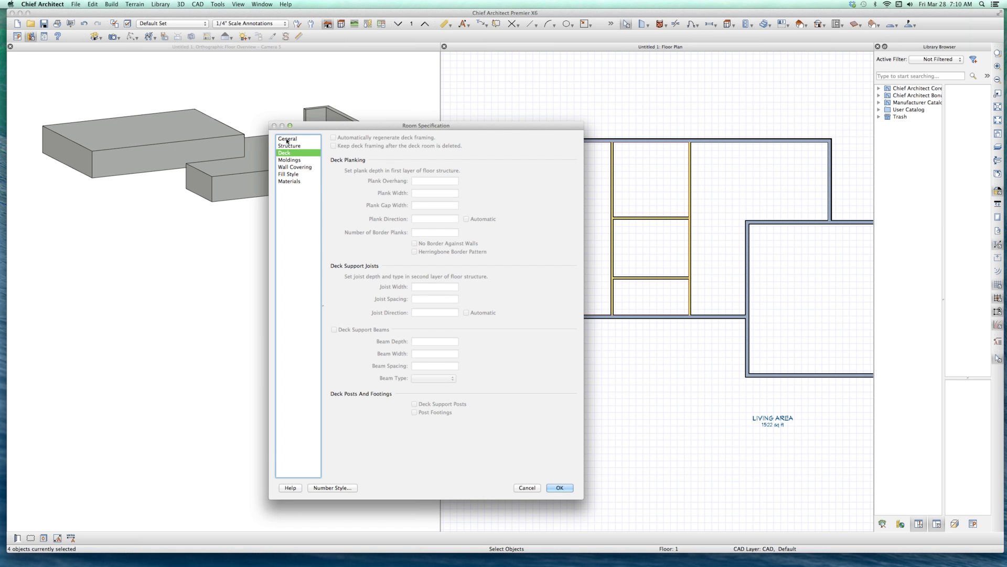
{"action": "left_click", "coordinate": [287, 140]}
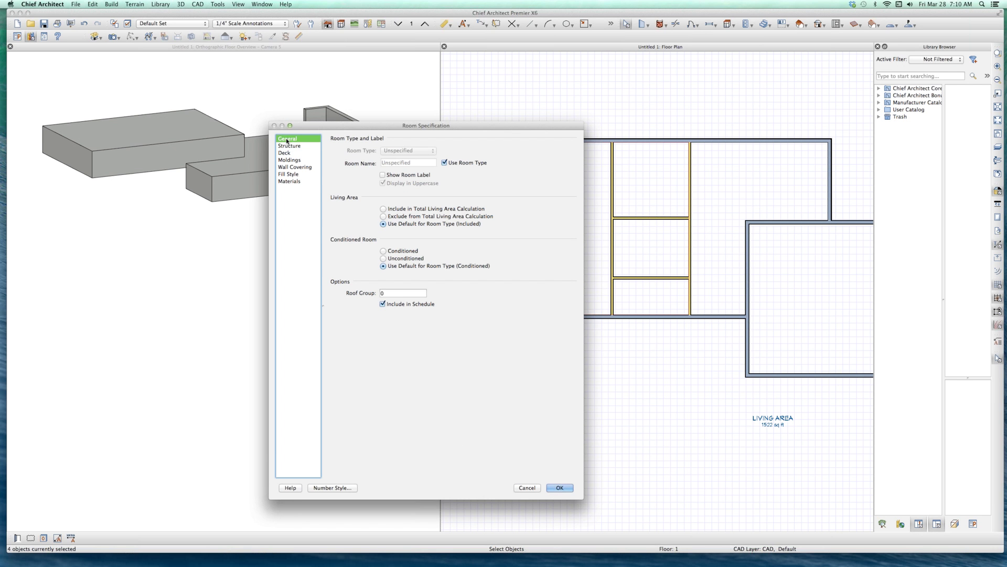
{"action": "left_click", "coordinate": [560, 488]}
{"action": "left_click", "coordinate": [553, 432]}
- Draw a separate rectangular building above the existing plan and split it into two equal rooms with a vertical wall
{"action": "scroll", "coordinate": [635, 354], "scroll_direction": "down", "scroll_amount": 3}
{"action": "scroll", "coordinate": [629, 358], "scroll_direction": "up", "scroll_amount": 4}
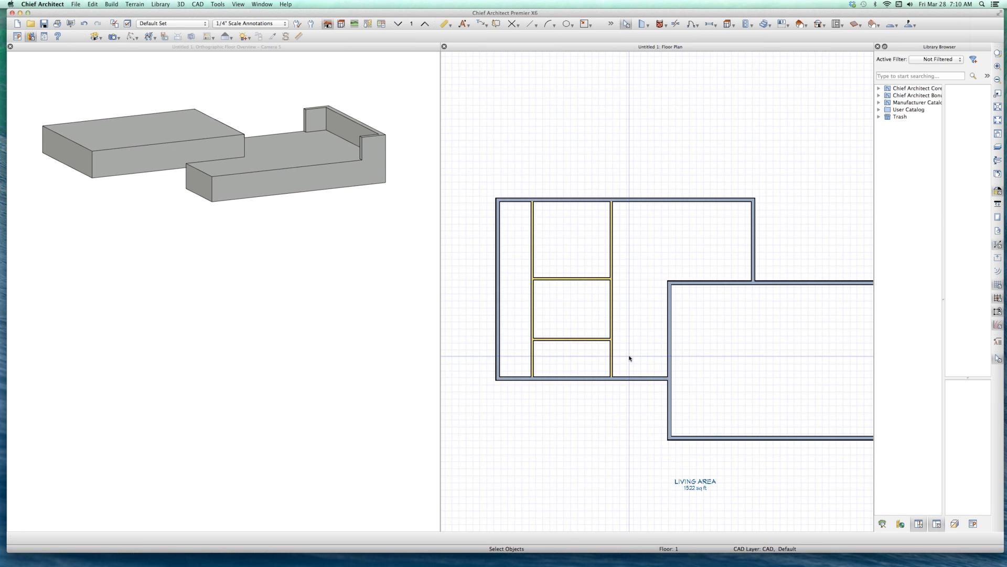
{"action": "scroll", "coordinate": [630, 358], "scroll_direction": "down", "scroll_amount": 4}
{"action": "scroll", "coordinate": [592, 197], "scroll_direction": "up", "scroll_amount": 1}
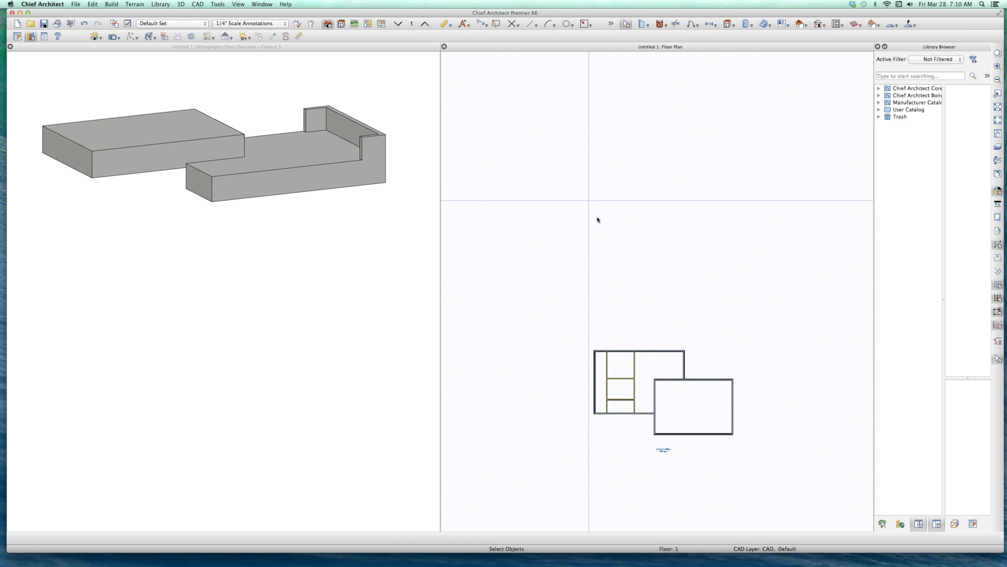
{"action": "key", "text": "w"}
{"action": "mouse_move", "coordinate": [652, 257]}
{"action": "left_mouse_down"}
{"action": "mouse_move", "coordinate": [586, 257]}
{"action": "mouse_move", "coordinate": [584, 191]}
{"action": "mouse_move", "coordinate": [654, 200]}
{"action": "mouse_move", "coordinate": [652, 257]}
{"action": "left_mouse_up"}
{"action": "key", "text": "space"}
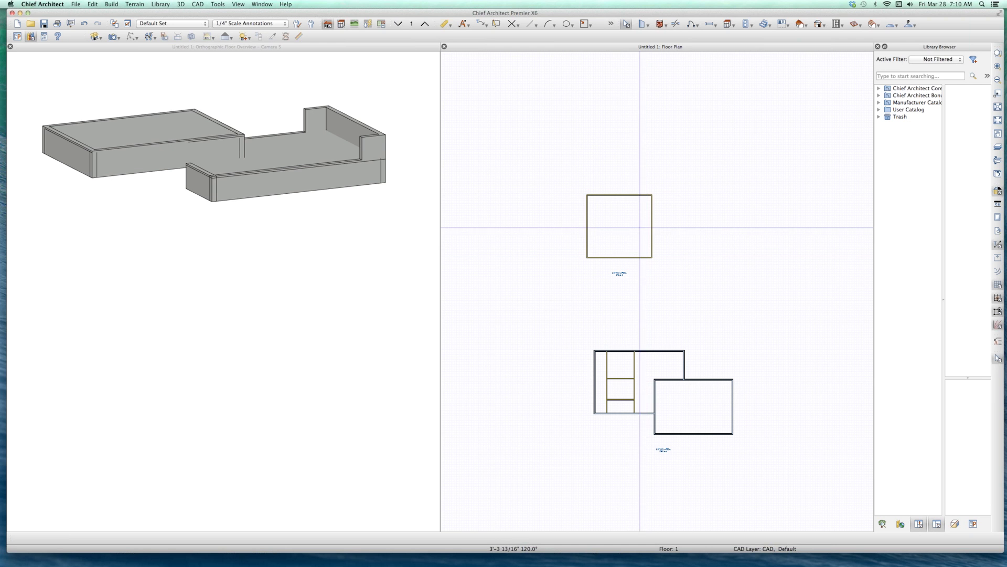
{"action": "key", "text": "space"}
{"action": "left_click_drag", "start_coordinate": [621, 196], "coordinate": [620, 257]}
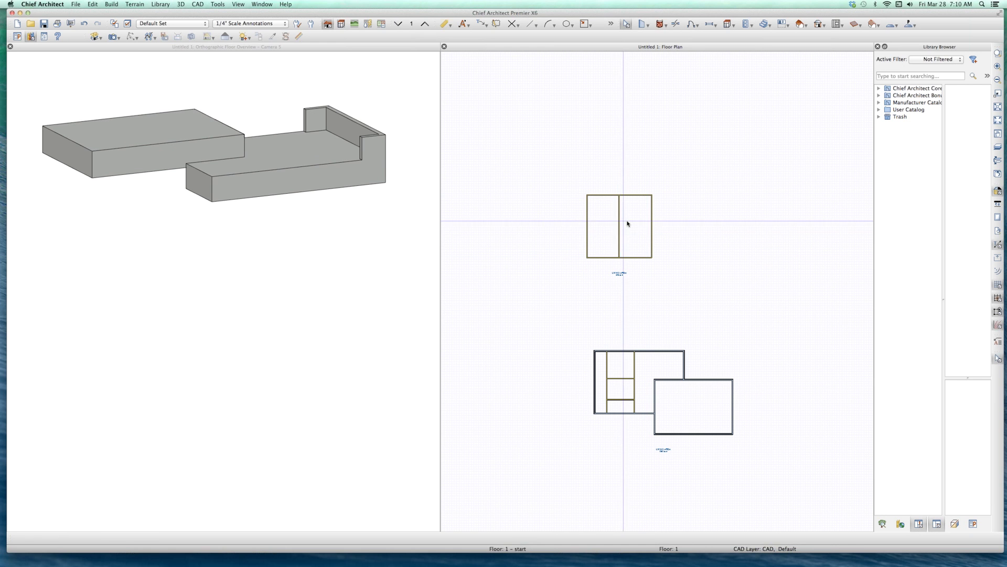
- Select both rooms of the new building and examine their shared general, structure and deck settings
{"action": "left_click", "coordinate": [627, 224]}
{"action": "left_click", "coordinate": [599, 233], "text": "shift"}
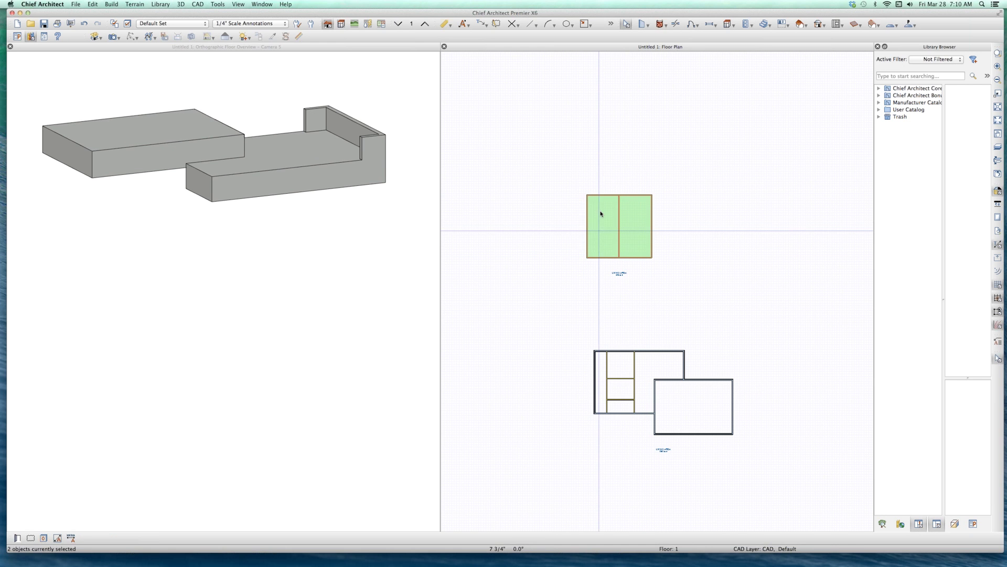
{"action": "key", "text": "super+e"}
{"action": "left_click", "coordinate": [291, 146]}
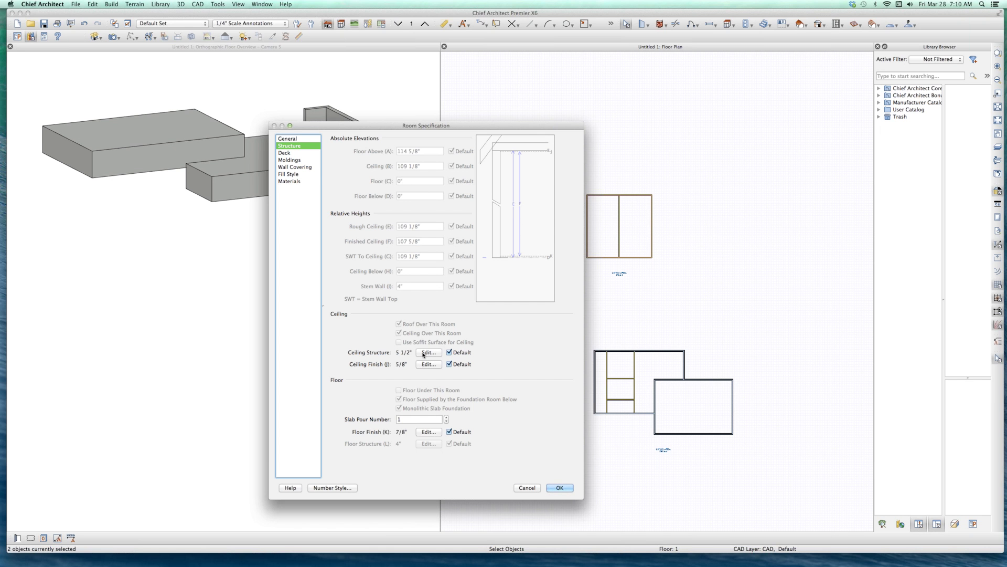
{"action": "left_click", "coordinate": [292, 139]}
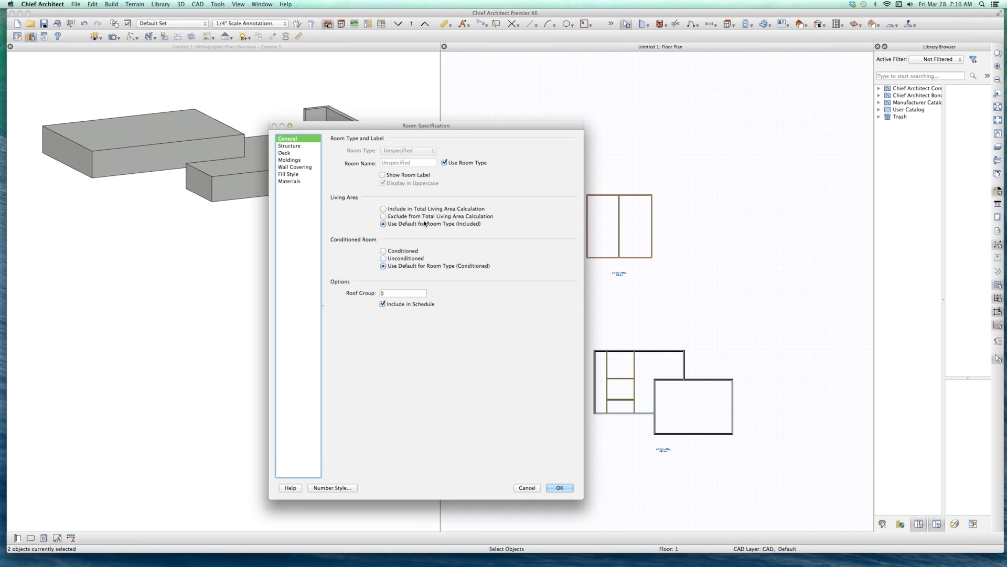
{"action": "left_click", "coordinate": [287, 146]}
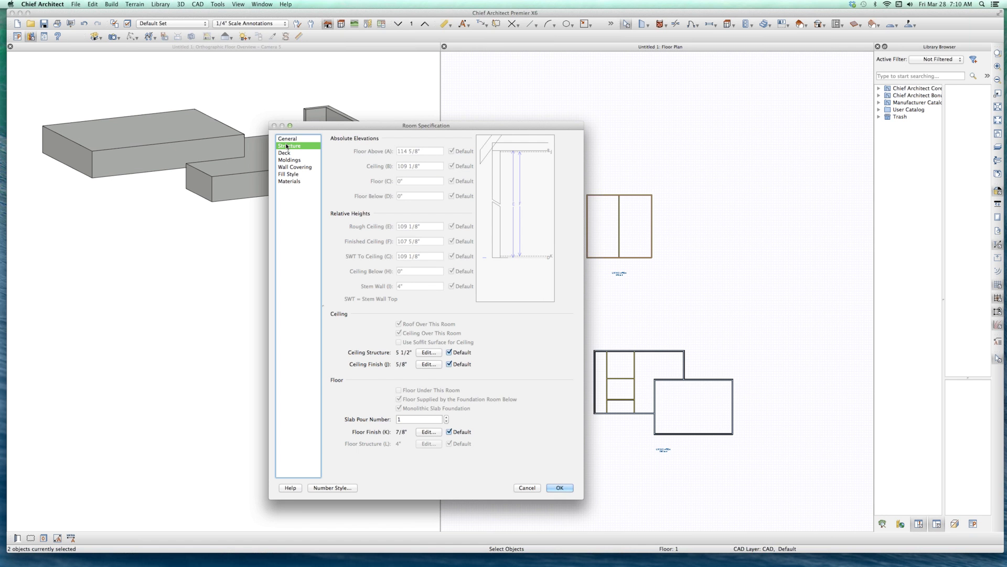
{"action": "left_click", "coordinate": [285, 153]}
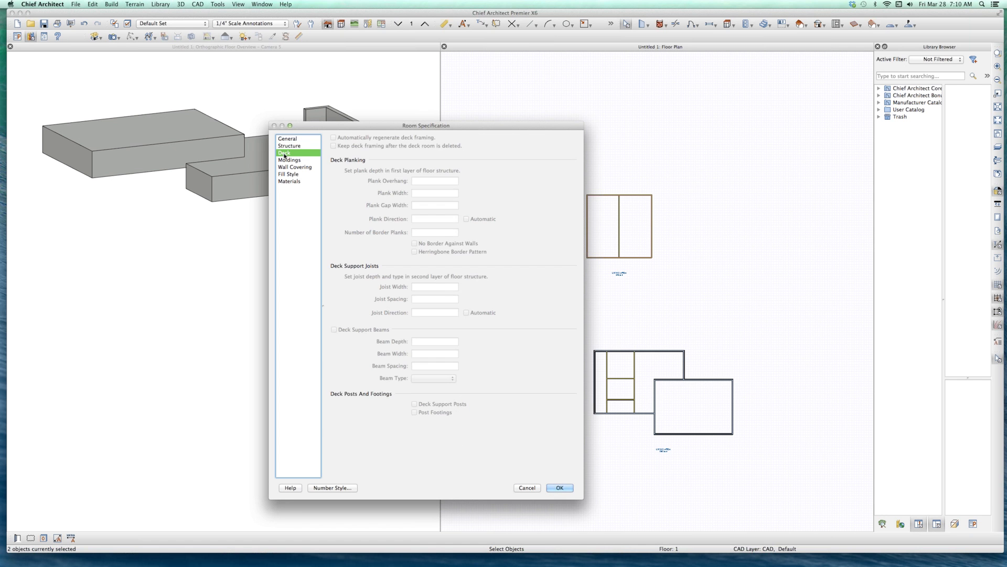
- Turn off the room default moldings for both selected rooms and review their wall covering, fill style and materials
{"action": "left_click", "coordinate": [288, 160]}
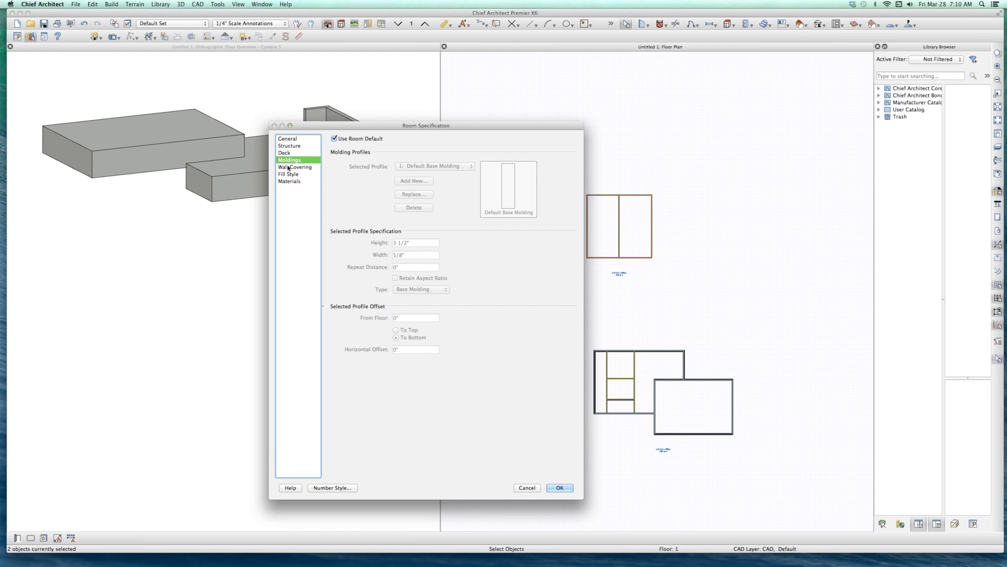
{"action": "left_click", "coordinate": [334, 139]}
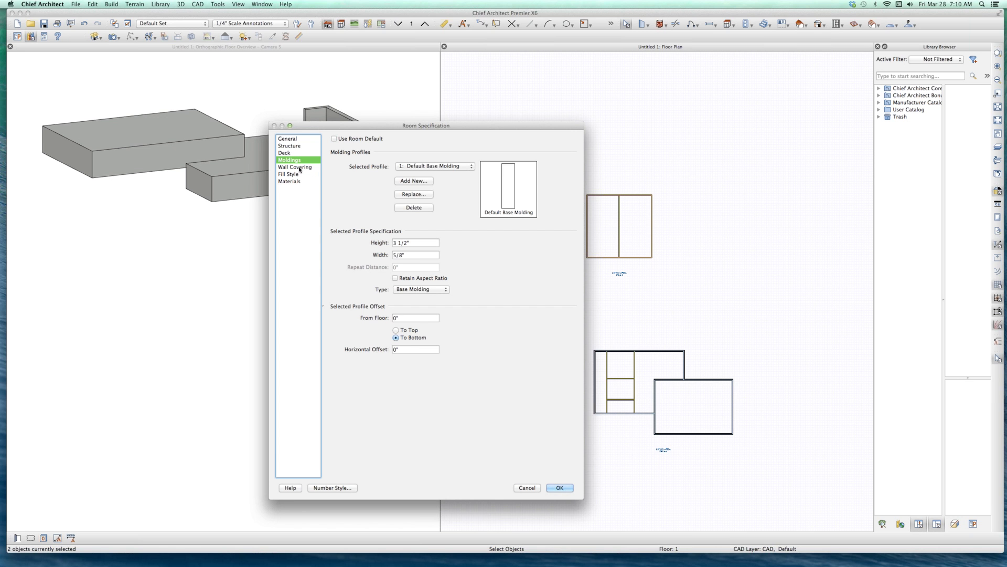
{"action": "left_click", "coordinate": [299, 168]}
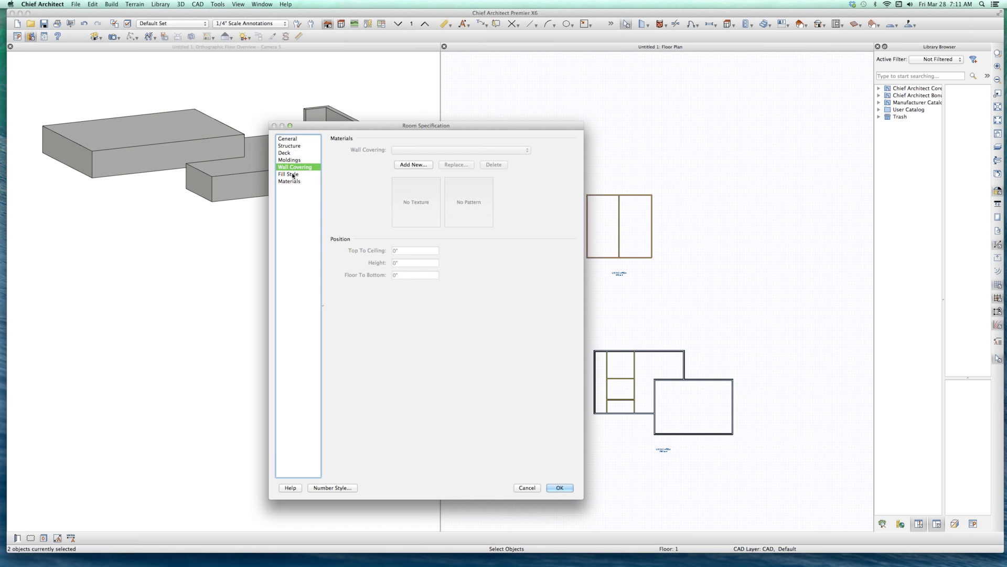
{"action": "left_click", "coordinate": [292, 175]}
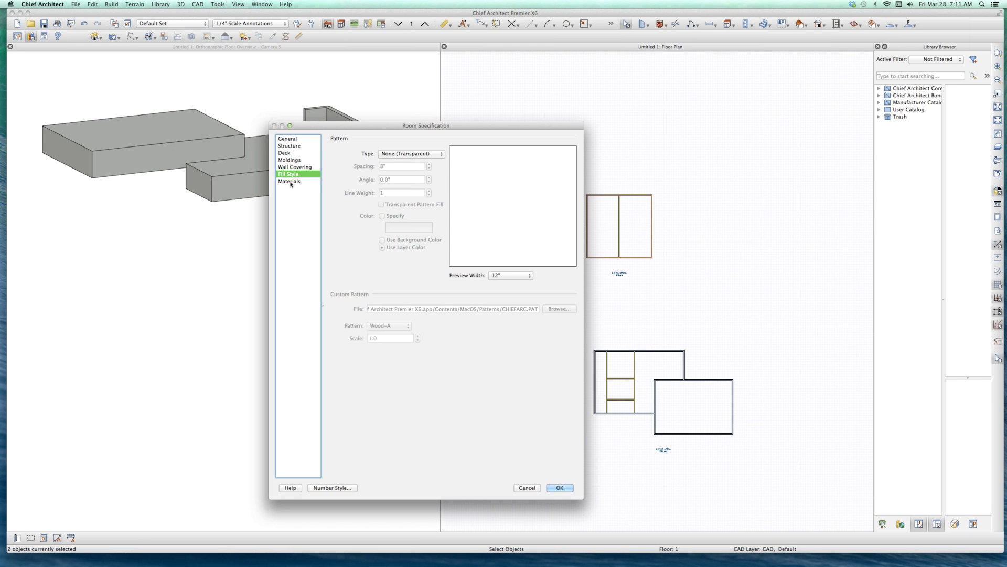
{"action": "left_click", "coordinate": [290, 182]}
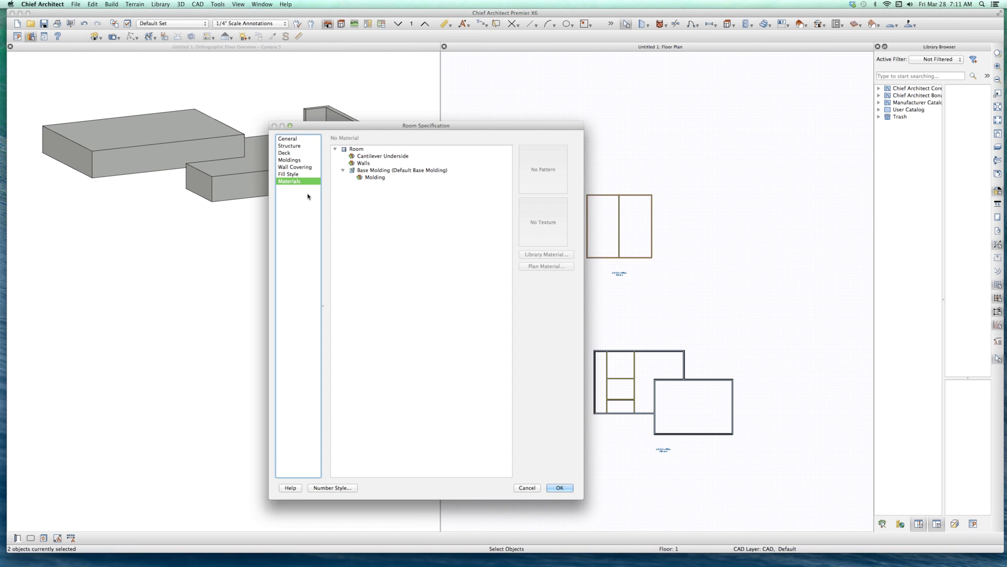
{"action": "left_click", "coordinate": [560, 488]}
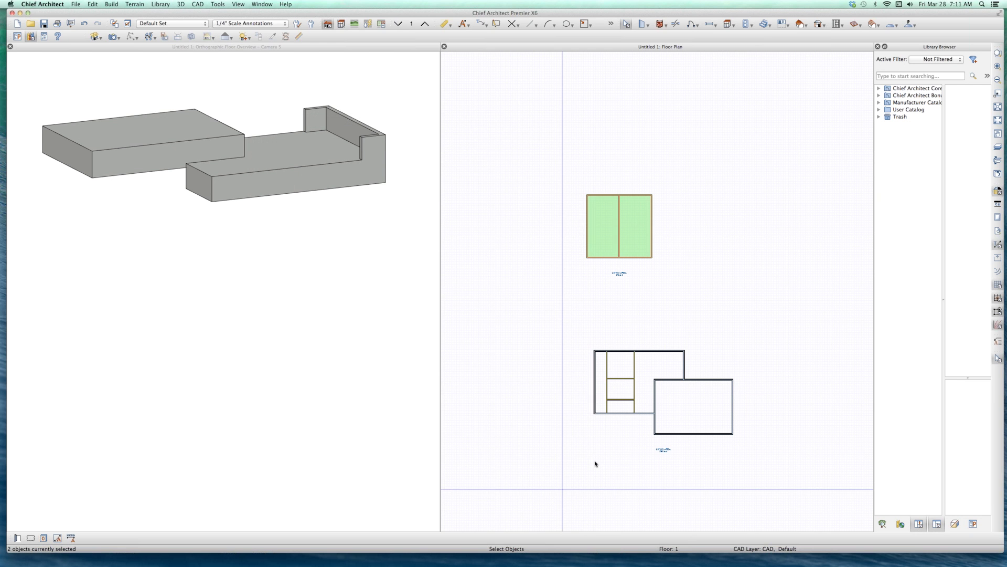
- Set the base molding height to 36" in both rooms of the new building at once
{"action": "scroll", "coordinate": [621, 264], "scroll_direction": "up", "scroll_amount": 3}
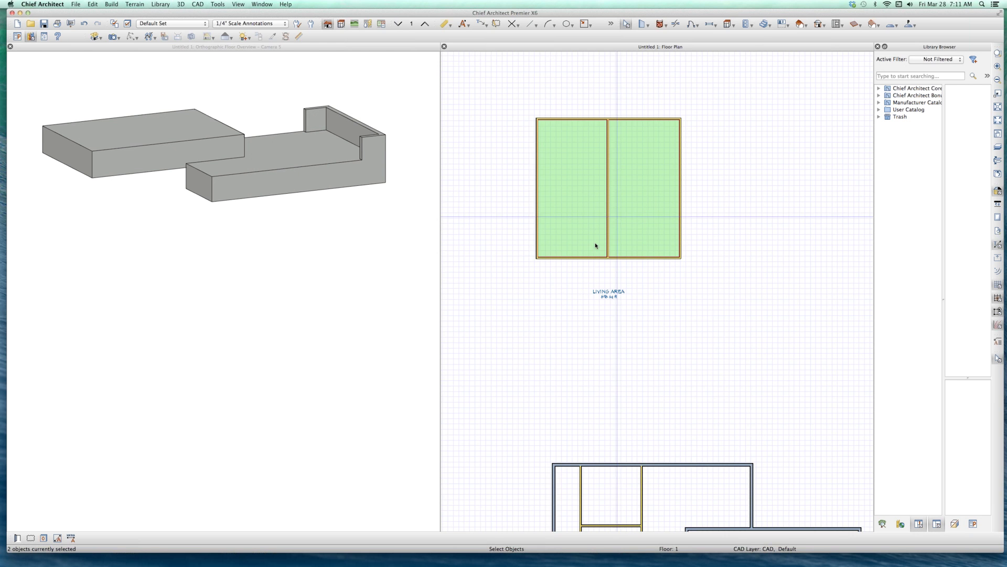
{"action": "double_click", "coordinate": [265, 172]}
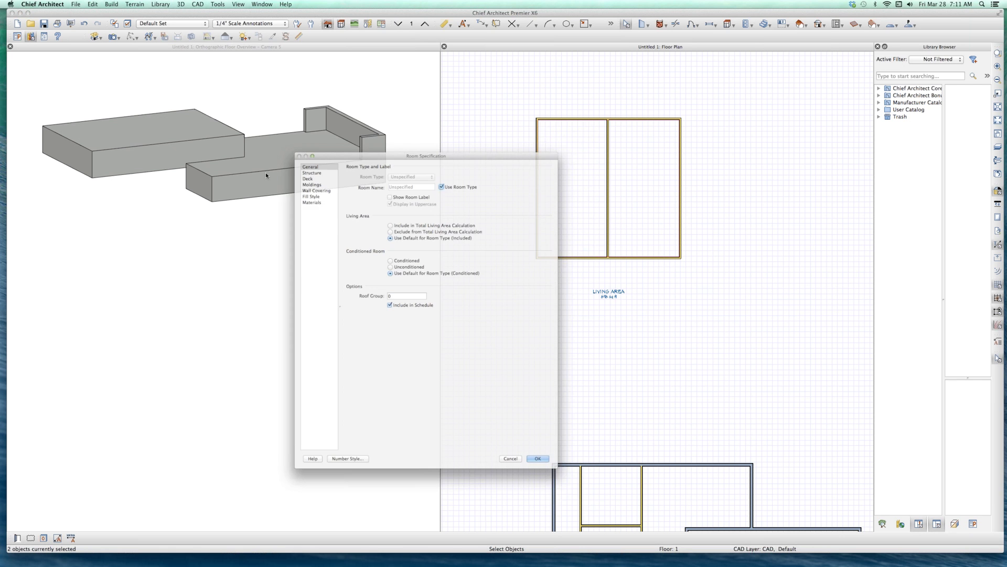
{"action": "left_click", "coordinate": [289, 159]}
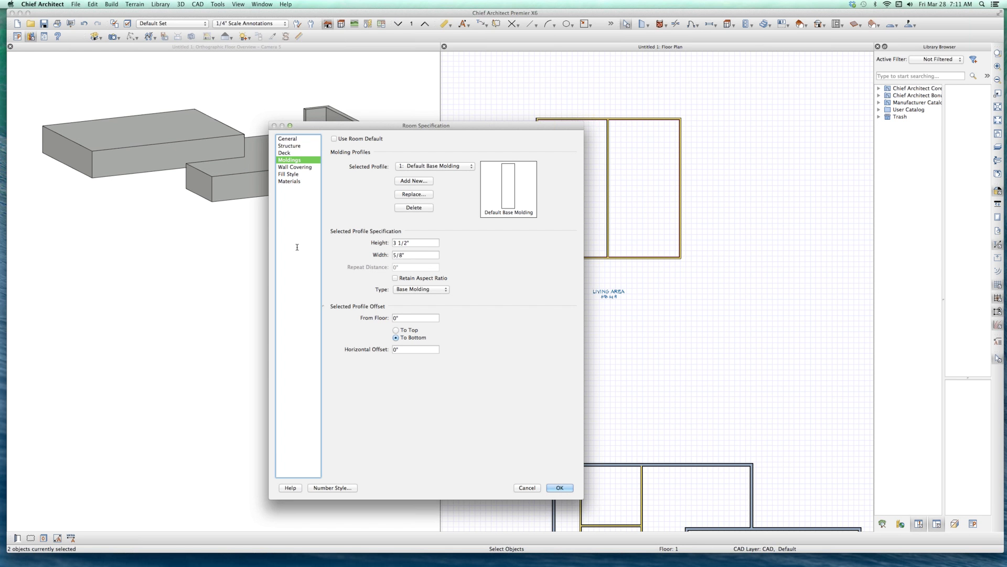
{"action": "key", "text": "Tab"}
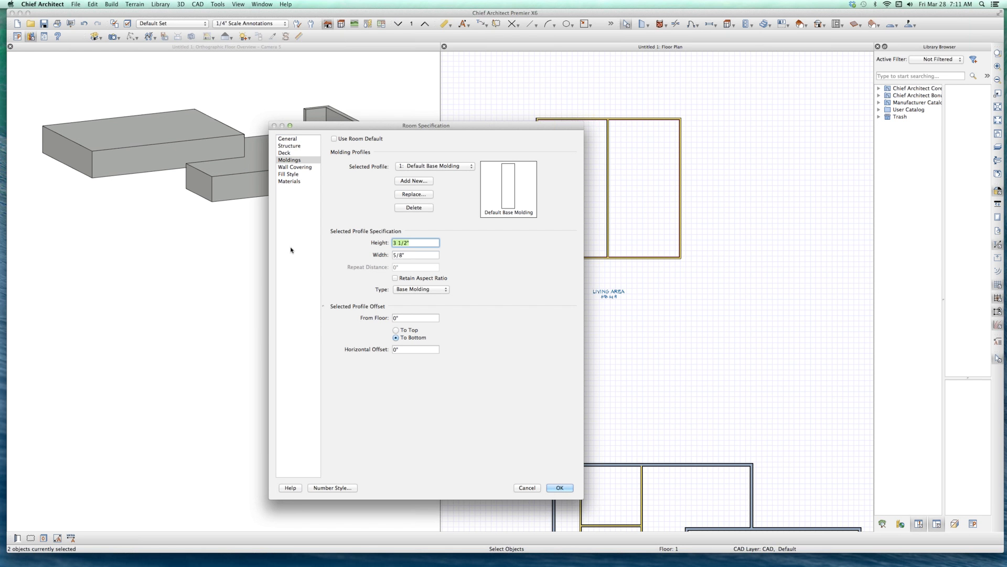
{"action": "type", "text": "36"}
{"action": "key", "text": "Return"}
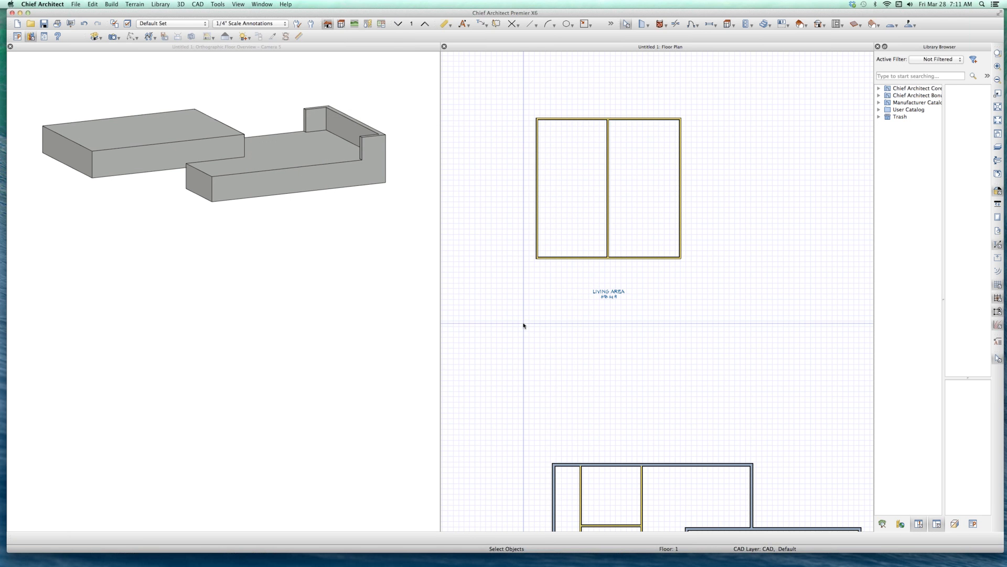
- Inspect the tall base molding inside the new building in an orthographic floor overview, and close that view
{"action": "left_click_drag", "start_coordinate": [570, 293], "coordinate": [592, 156]}
{"action": "scroll", "coordinate": [587, 175], "scroll_direction": "up", "scroll_amount": 10}
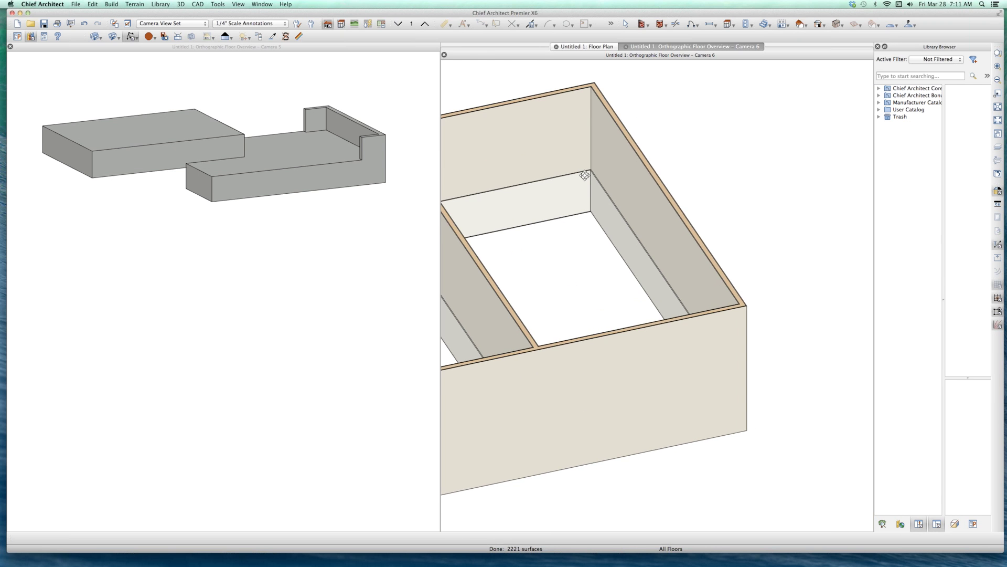
{"action": "scroll", "coordinate": [584, 175], "scroll_direction": "down", "scroll_amount": 5}
{"action": "key", "text": "super+w"}
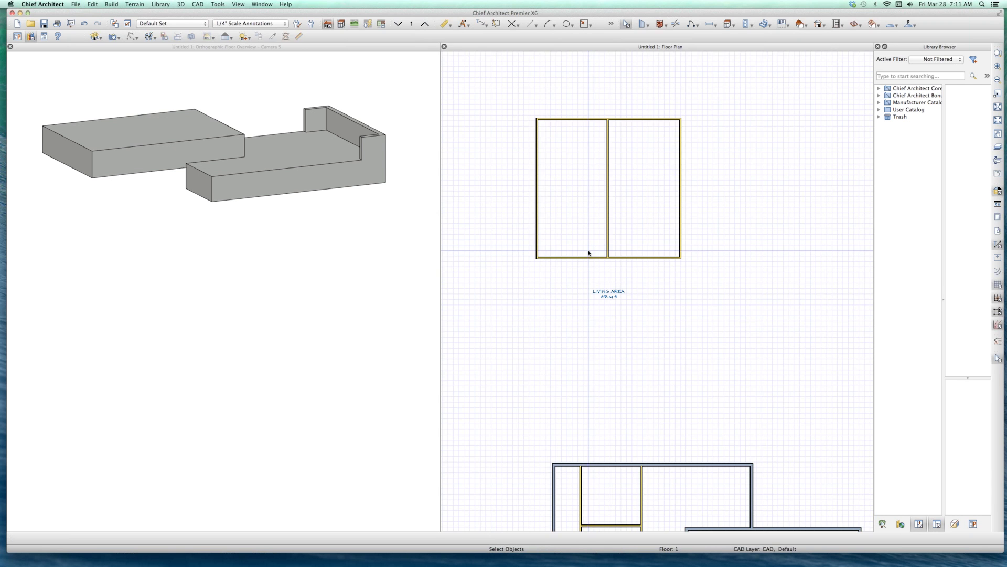
- Set the stem wall top of the narrow leftmost room in the sunken area to -54" and check the slab overview
{"action": "left_click", "coordinate": [587, 256]}
{"action": "scroll", "coordinate": [586, 259], "scroll_direction": "down", "scroll_amount": 3}
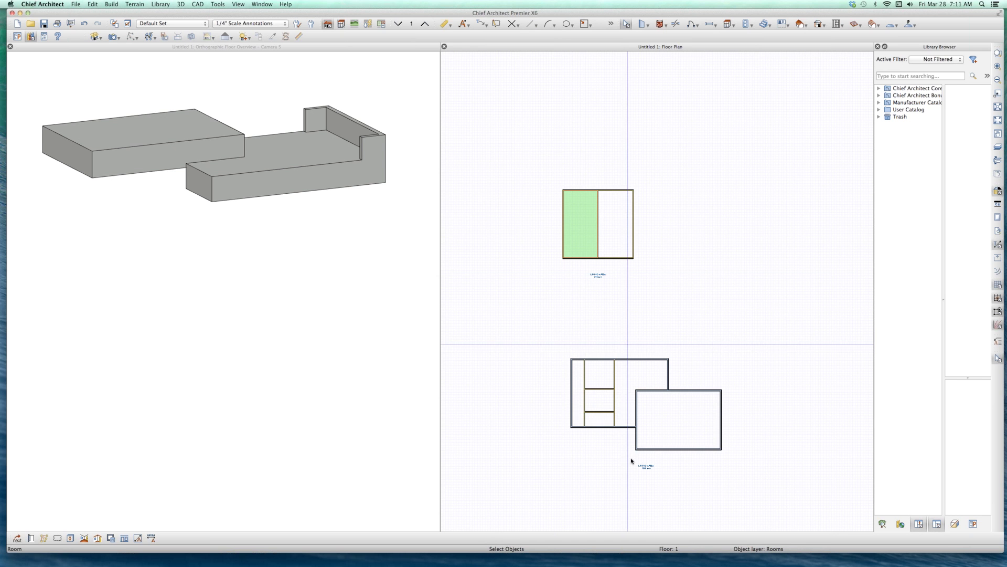
{"action": "scroll", "coordinate": [622, 420], "scroll_direction": "up", "scroll_amount": 2}
{"action": "scroll", "coordinate": [611, 403], "scroll_direction": "down", "scroll_amount": 3}
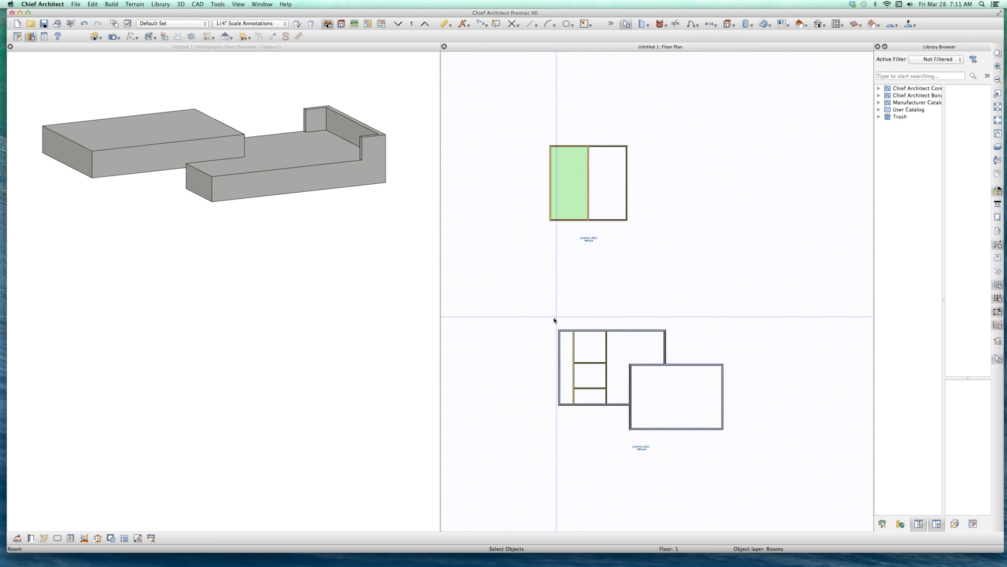
{"action": "scroll", "coordinate": [551, 321], "scroll_direction": "up", "scroll_amount": 1}
{"action": "left_click", "coordinate": [551, 320]}
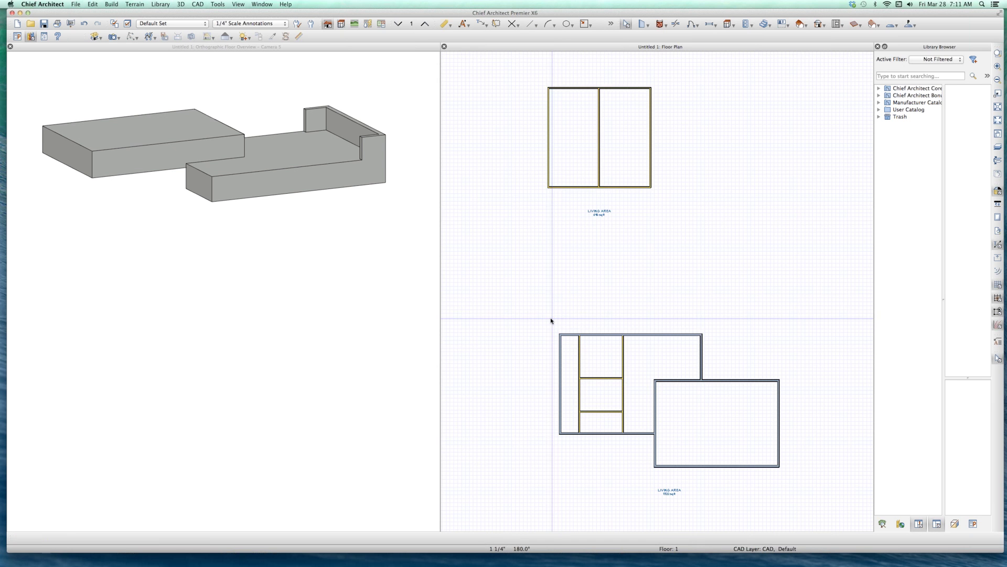
{"action": "left_click", "coordinate": [577, 366]}
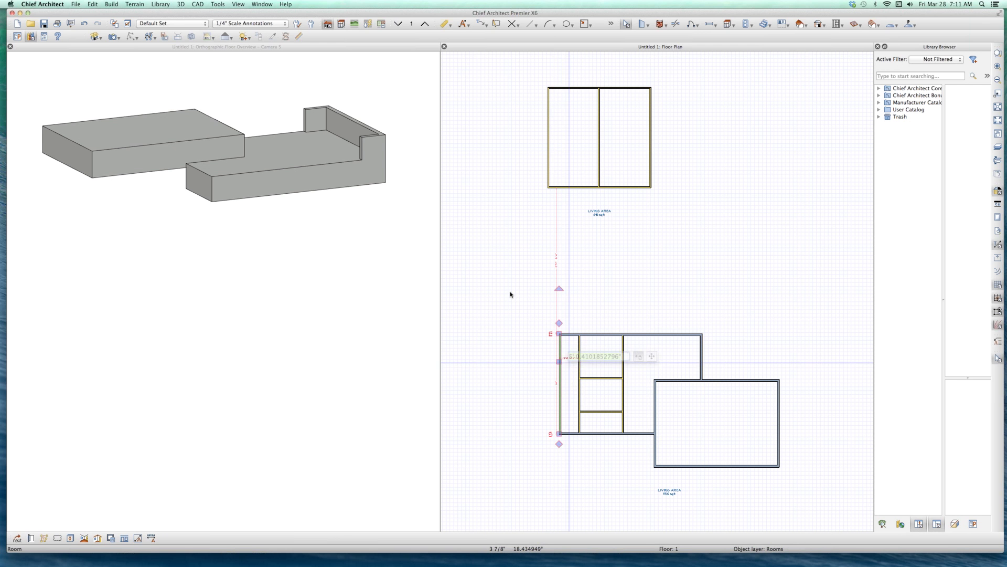
{"action": "scroll", "coordinate": [580, 341], "scroll_direction": "up", "scroll_amount": 4}
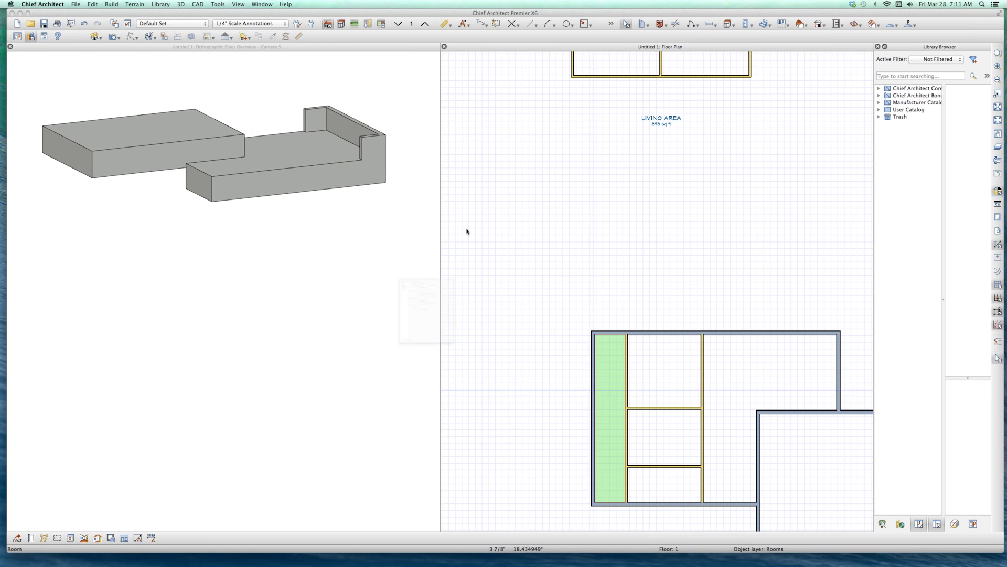
{"action": "key", "text": "super+e"}
{"action": "left_click", "coordinate": [290, 146]}
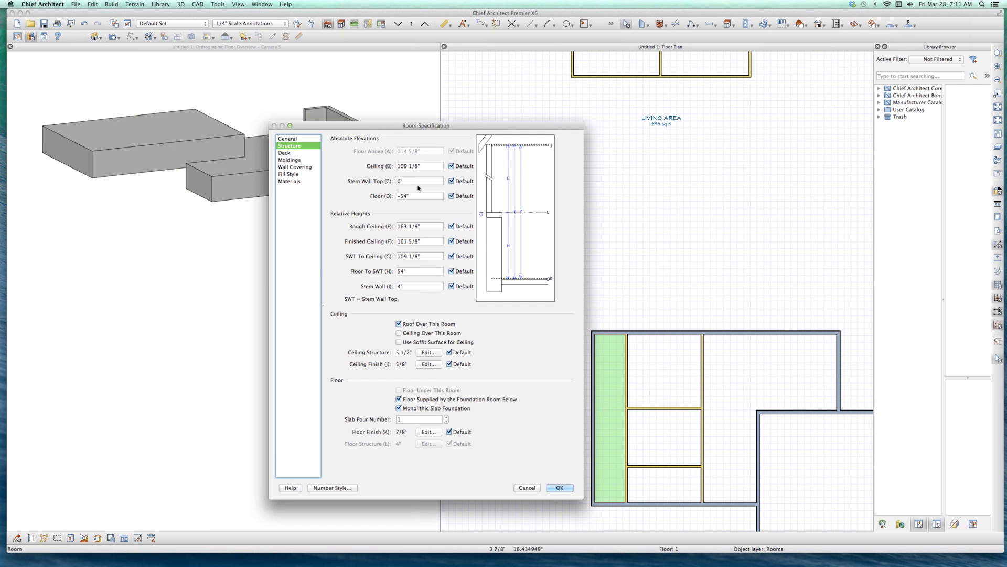
{"action": "left_click", "coordinate": [417, 181]}
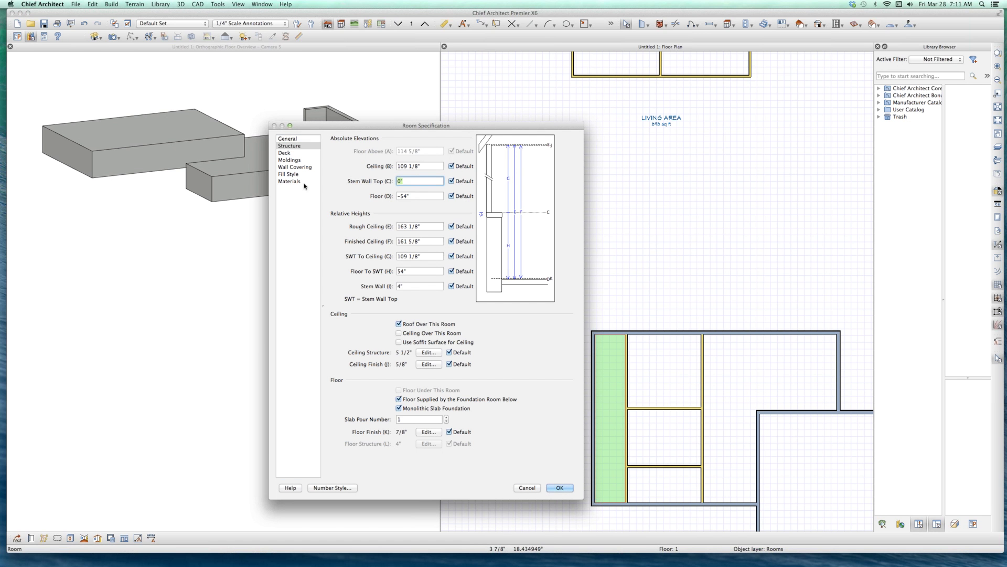
{"action": "type", "text": "-54"}
{"action": "key", "text": "Return"}
{"action": "left_click", "coordinate": [710, 380]}
{"action": "scroll", "coordinate": [780, 351], "scroll_direction": "down", "scroll_amount": 3}
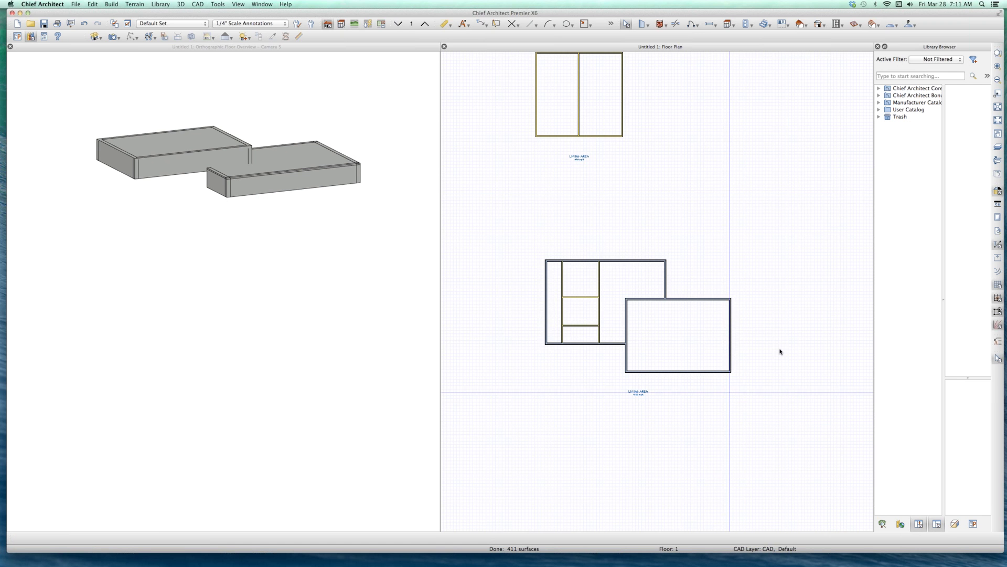
- Draw a straight interior wall from the upper to the lower wall of the lower-right rectangular room, splitting off a narrow room at its right end
{"action": "scroll", "coordinate": [647, 329], "scroll_direction": "up", "scroll_amount": 3}
{"action": "left_click", "coordinate": [634, 299]}
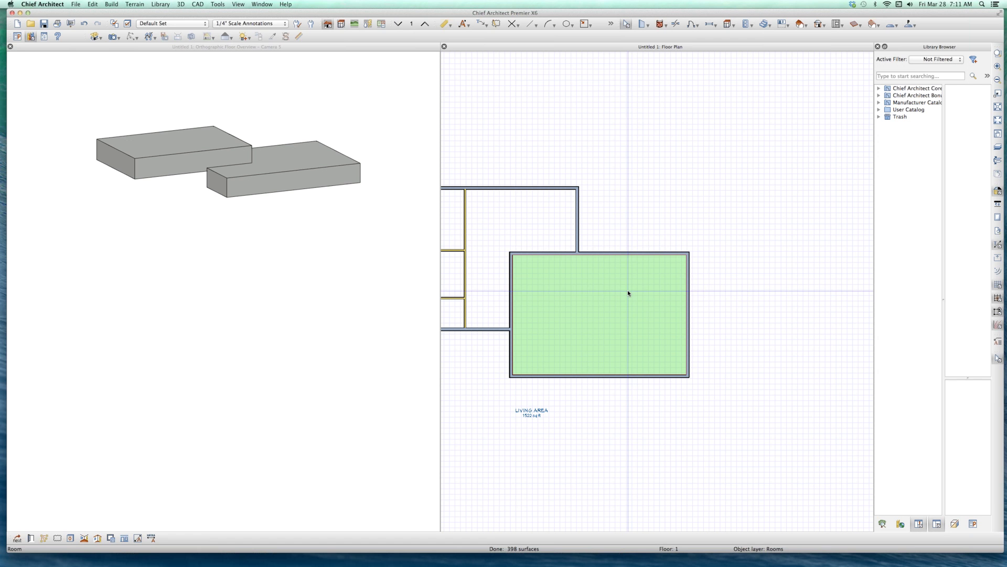
{"action": "key", "text": "d"}
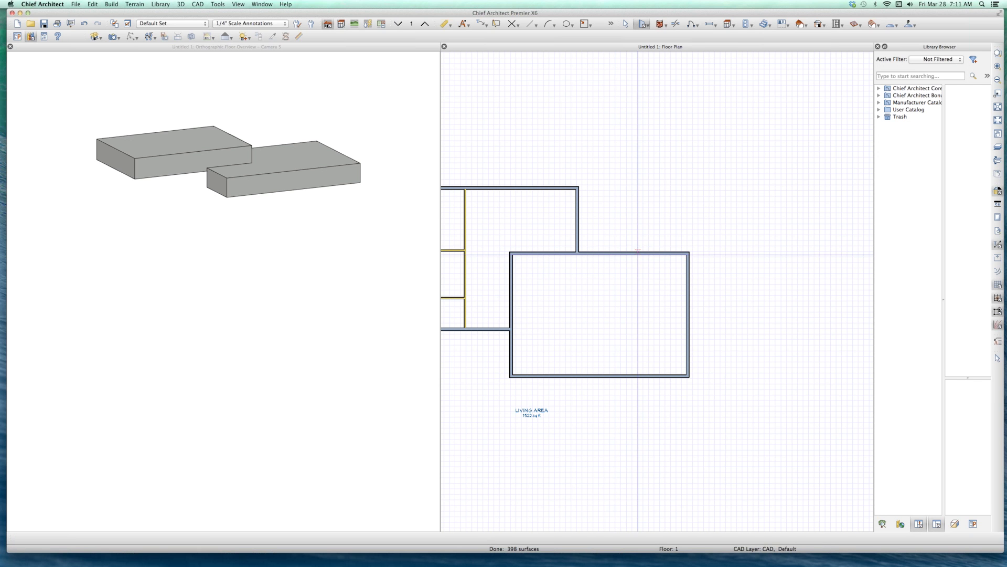
{"action": "mouse_move", "coordinate": [657, 255]}
{"action": "left_mouse_down"}
{"action": "mouse_move", "coordinate": [657, 397]}
{"action": "mouse_move", "coordinate": [641, 399]}
{"action": "left_mouse_up"}
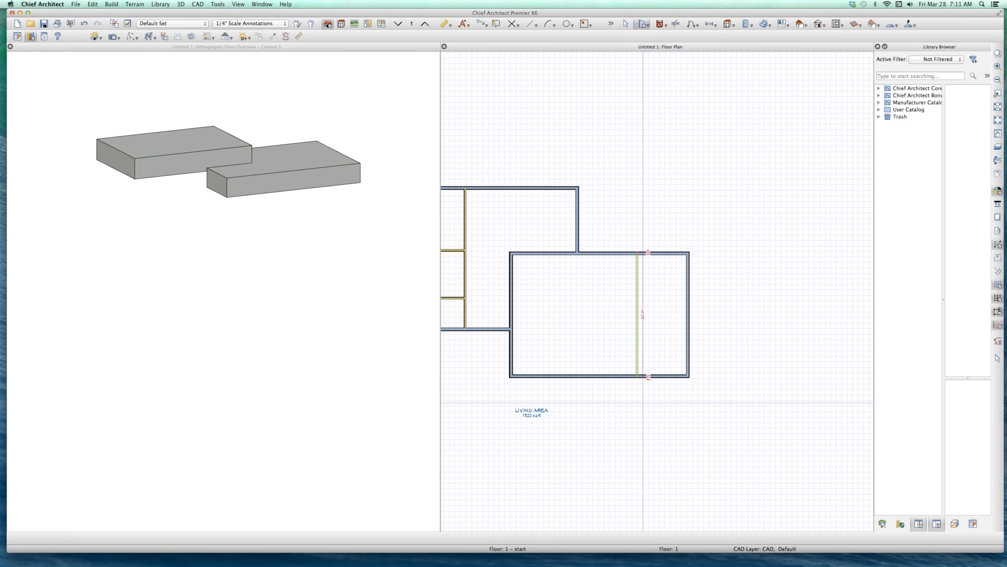
{"action": "key", "text": "space"}
- Test the Floor Supplied by the Foundation Room Below and Monolithic Slab Foundation options in the new narrow room's structure settings
{"action": "left_click", "coordinate": [653, 322]}
{"action": "double_click", "coordinate": [645, 320]}
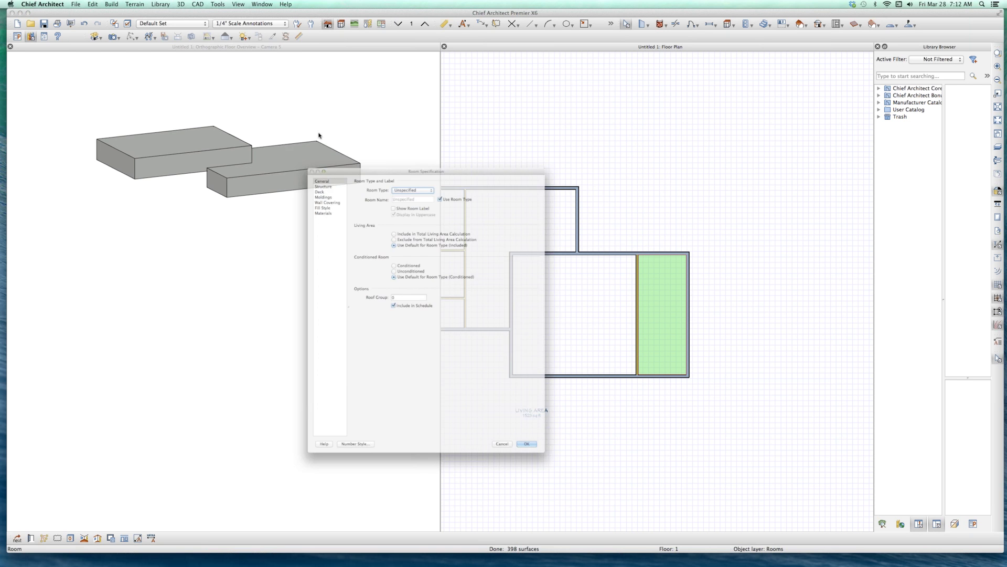
{"action": "left_click", "coordinate": [290, 145]}
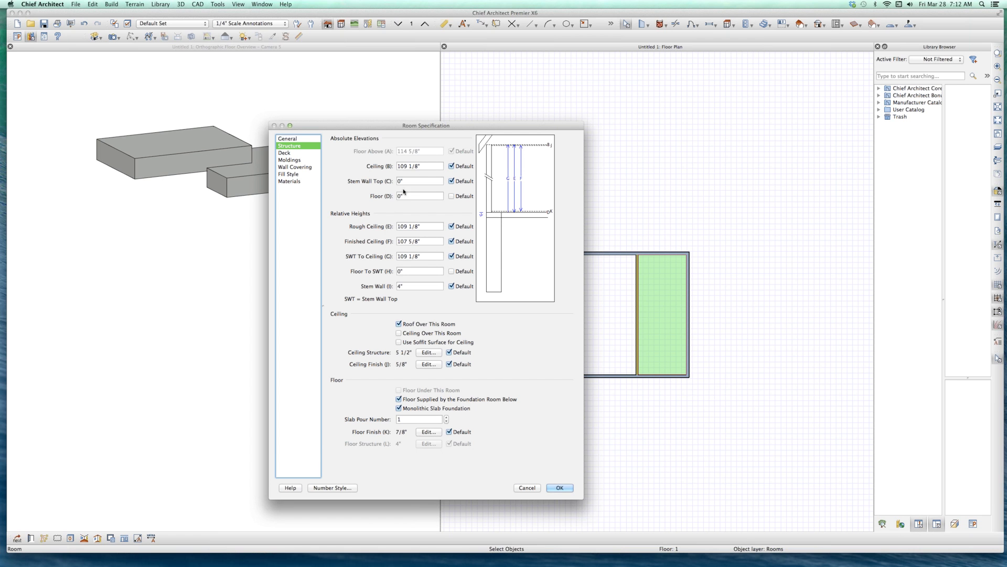
{"action": "left_click", "coordinate": [422, 401]}
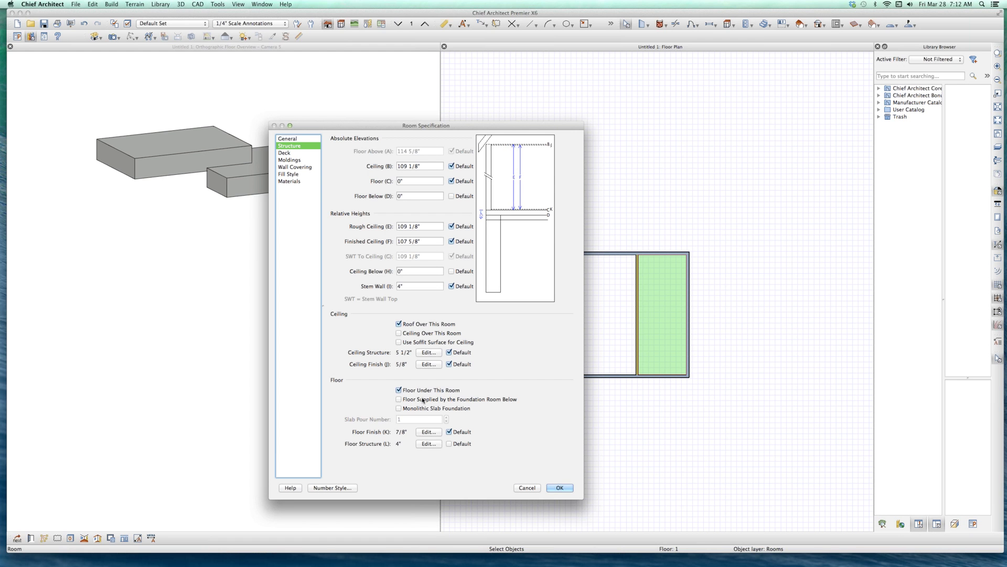
{"action": "left_click", "coordinate": [424, 409]}
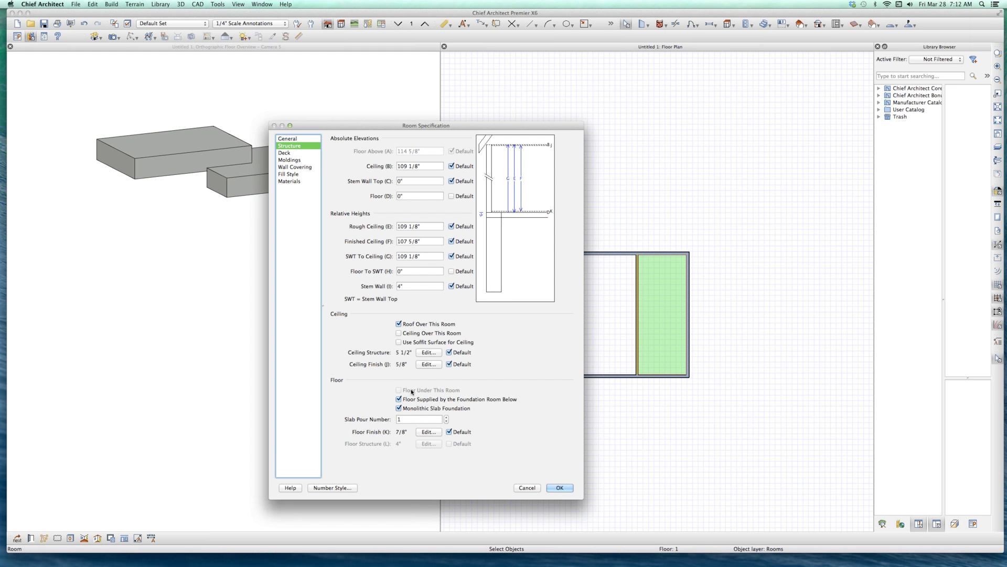
{"action": "left_click", "coordinate": [418, 409]}
{"action": "left_click", "coordinate": [417, 409]}
{"action": "left_click", "coordinate": [415, 399]}
{"action": "left_click", "coordinate": [414, 409]}
{"action": "left_click", "coordinate": [415, 408]}
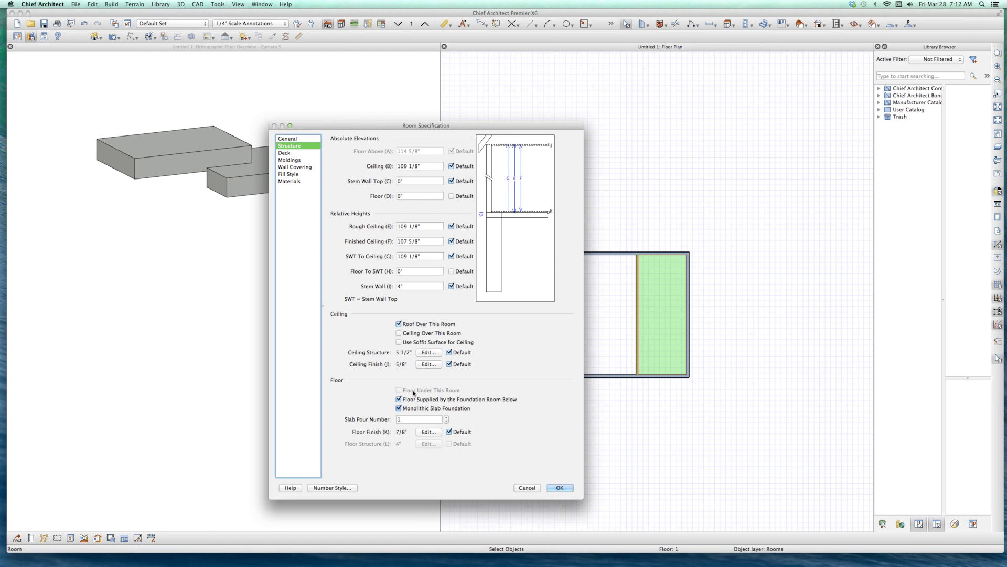
- Alternate the narrow room between its own floor and a foundation-supplied floor, and accept it with Monolithic Slab Foundation enabled
{"action": "left_click", "coordinate": [412, 390]}
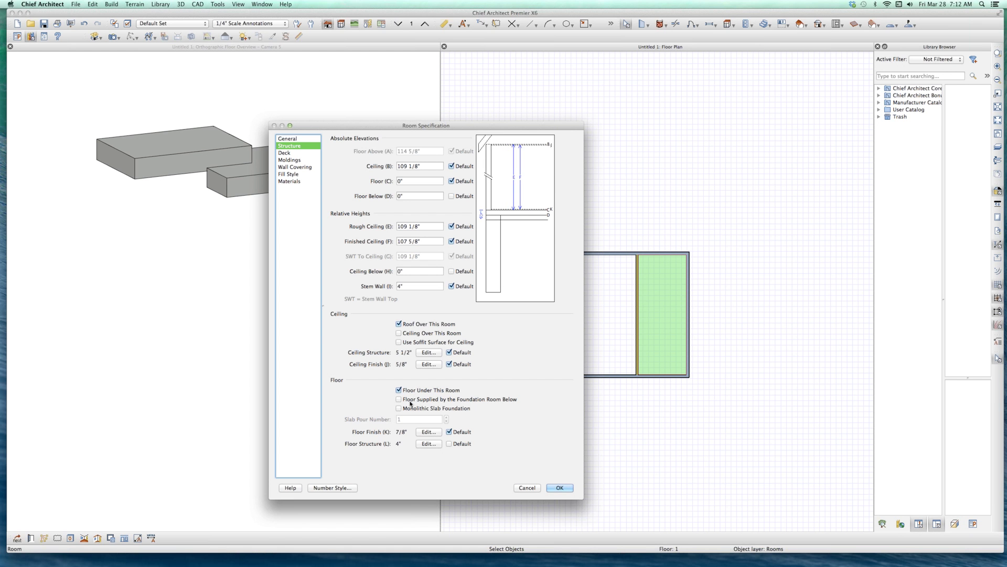
{"action": "left_click", "coordinate": [411, 400]}
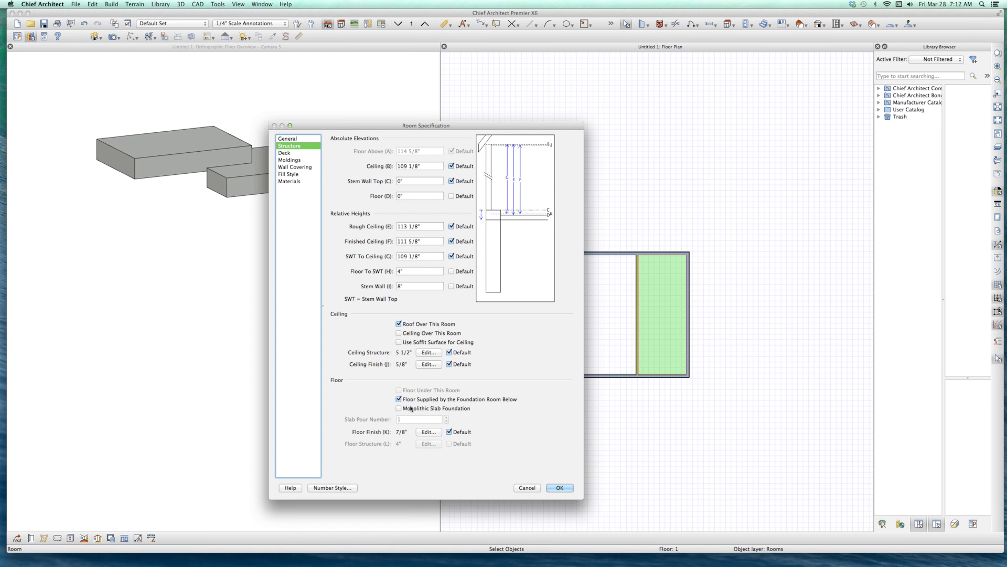
{"action": "left_click", "coordinate": [407, 391]}
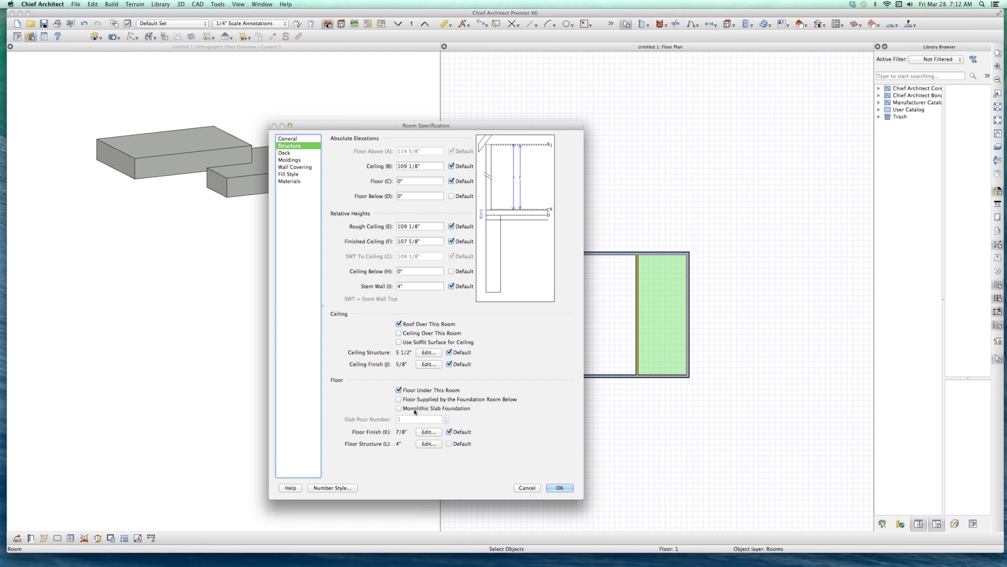
{"action": "left_click", "coordinate": [400, 407]}
{"action": "left_click", "coordinate": [558, 487]}
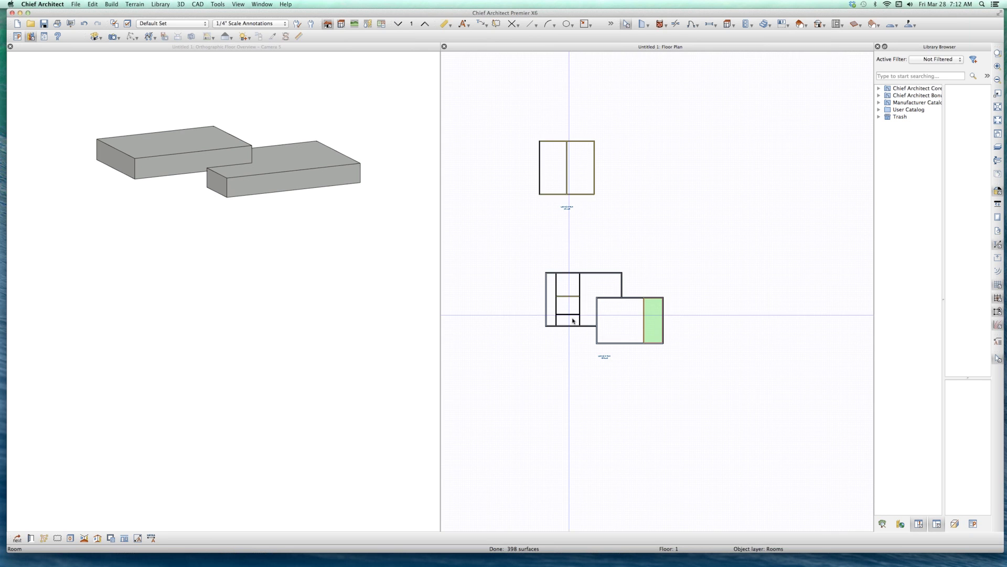
- Draw a short interior wall across the narrow leftmost room of the sunken area to split it in two
{"action": "scroll", "coordinate": [538, 298], "scroll_direction": "up", "scroll_amount": 5}
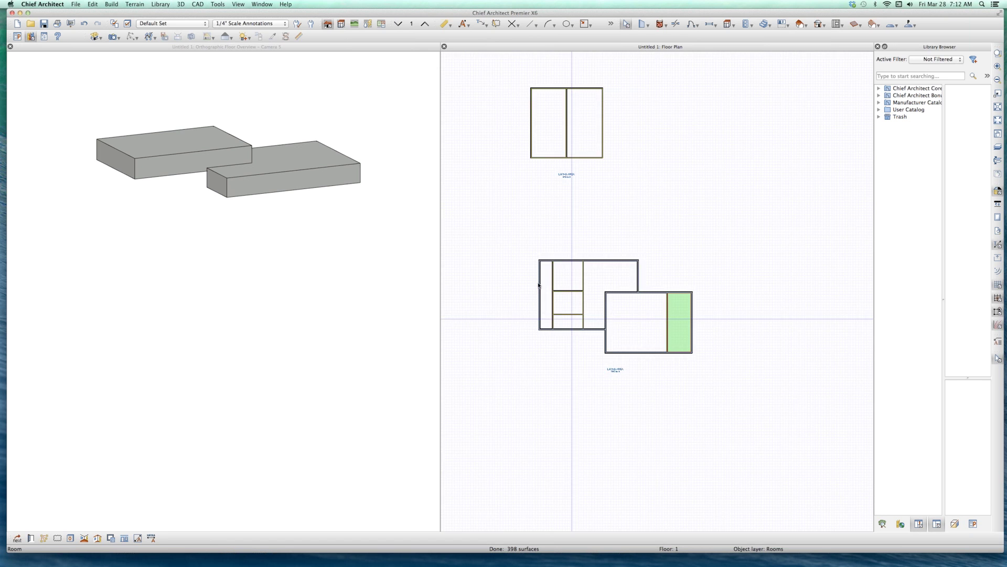
{"action": "key", "text": "Escape"}
{"action": "key", "text": "a"}
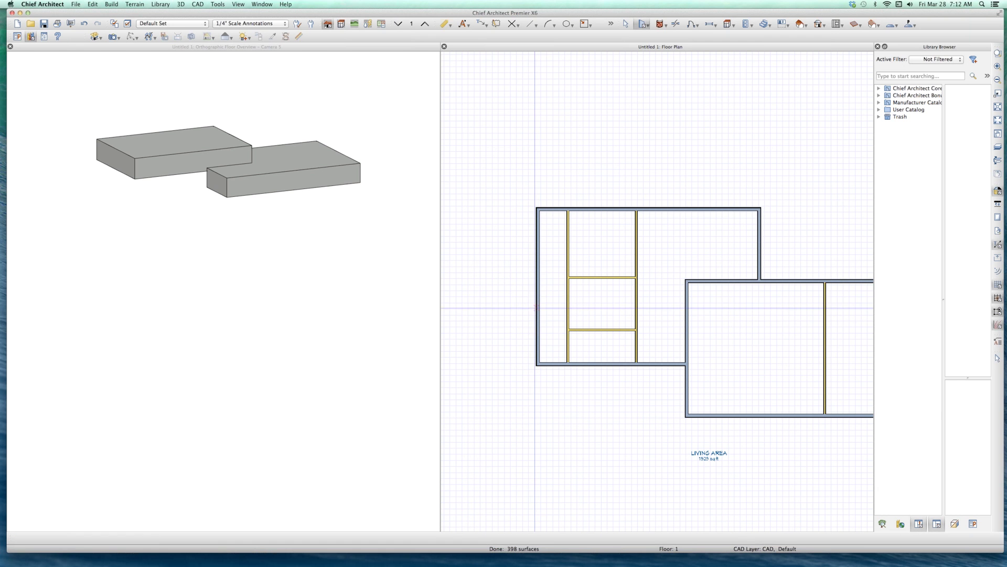
{"action": "mouse_move", "coordinate": [536, 304]}
{"action": "left_mouse_down"}
{"action": "mouse_move", "coordinate": [565, 313]}
{"action": "mouse_move", "coordinate": [568, 303]}
{"action": "left_mouse_up"}
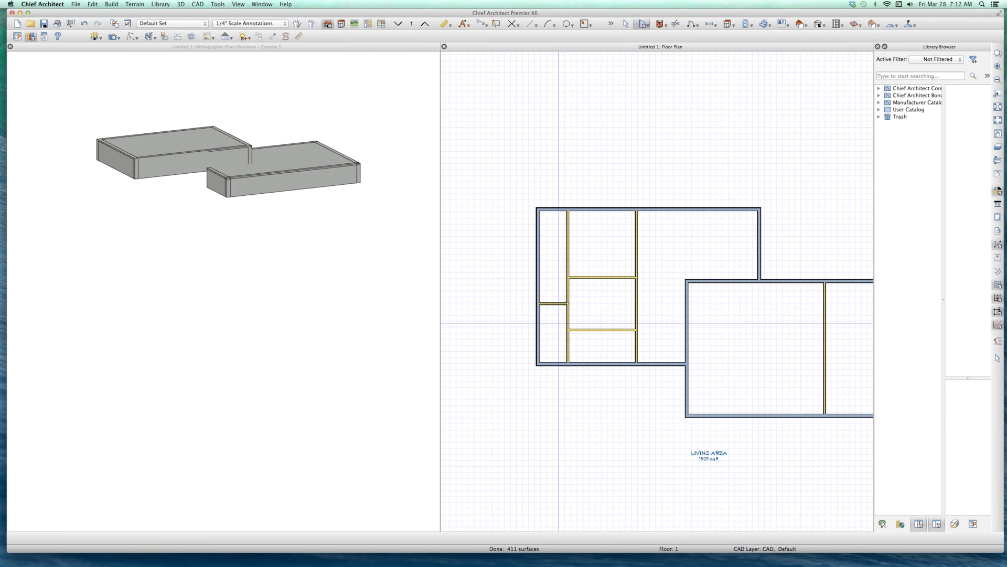
- Check the structure elevations of the lower part of the split leftmost room, and close its settings without changes
{"action": "scroll", "coordinate": [554, 329], "scroll_direction": "up", "scroll_amount": 3}
{"action": "key", "text": "space"}
{"action": "left_click", "coordinate": [556, 332]}
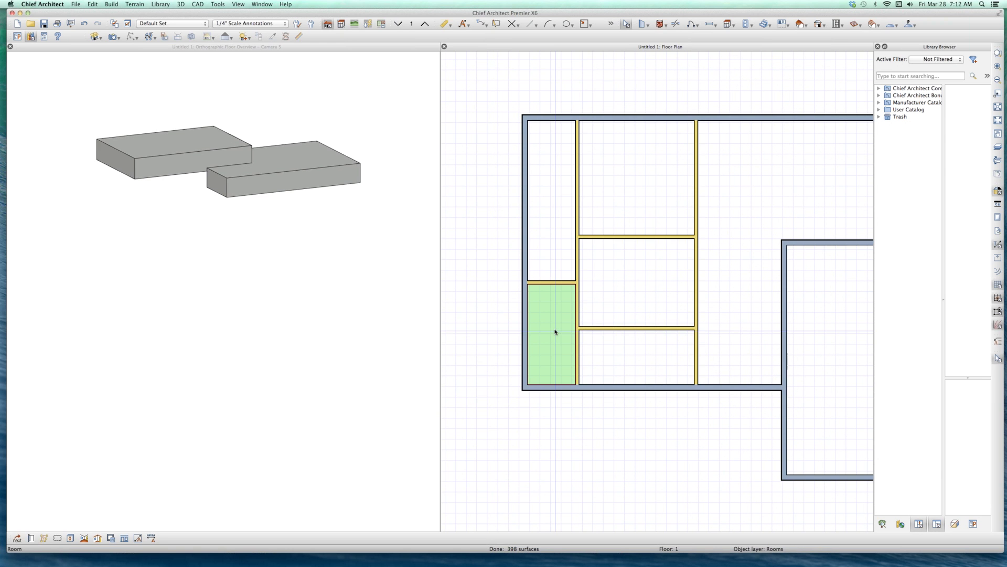
{"action": "double_click", "coordinate": [554, 330]}
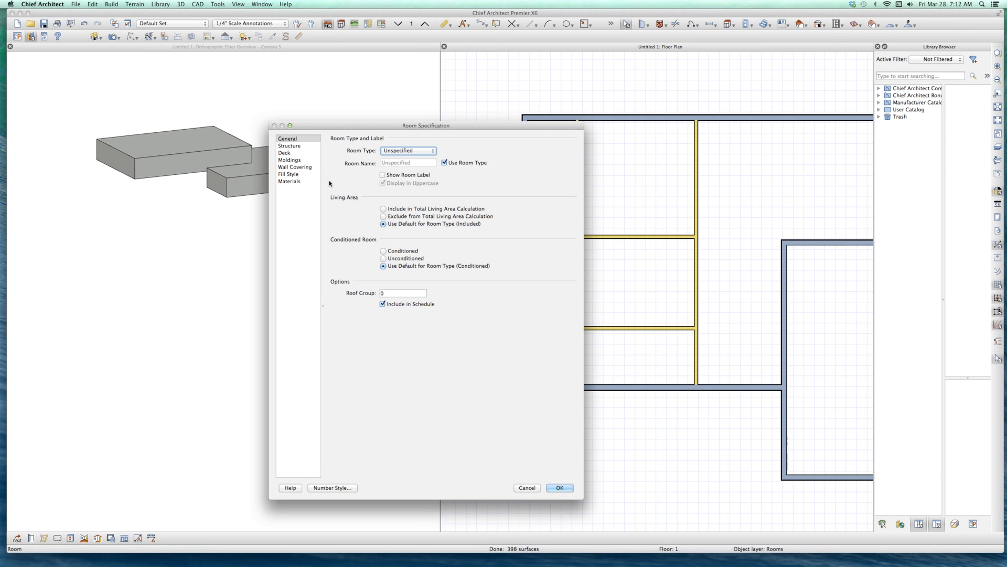
{"action": "left_click", "coordinate": [290, 146]}
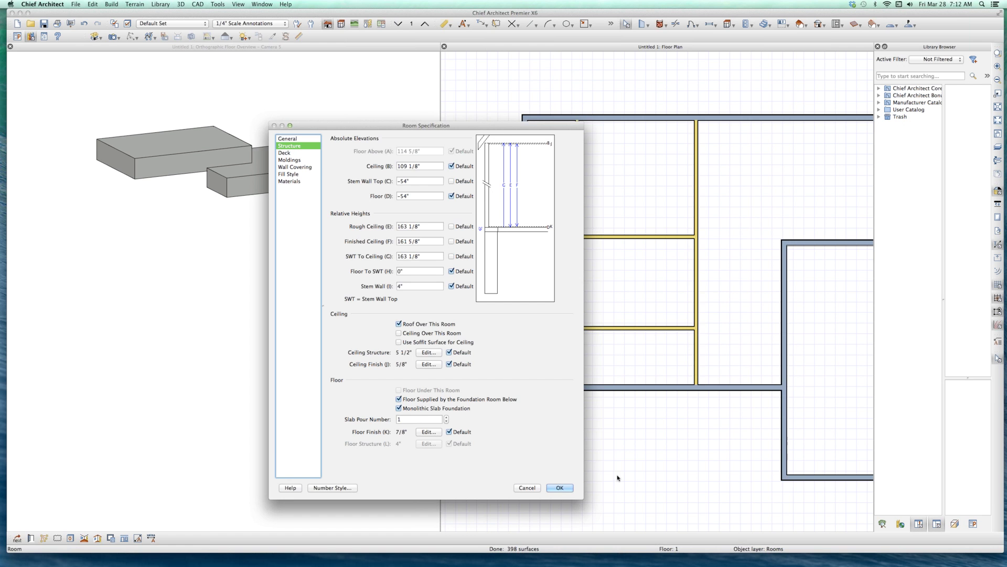
{"action": "left_click", "coordinate": [530, 487]}
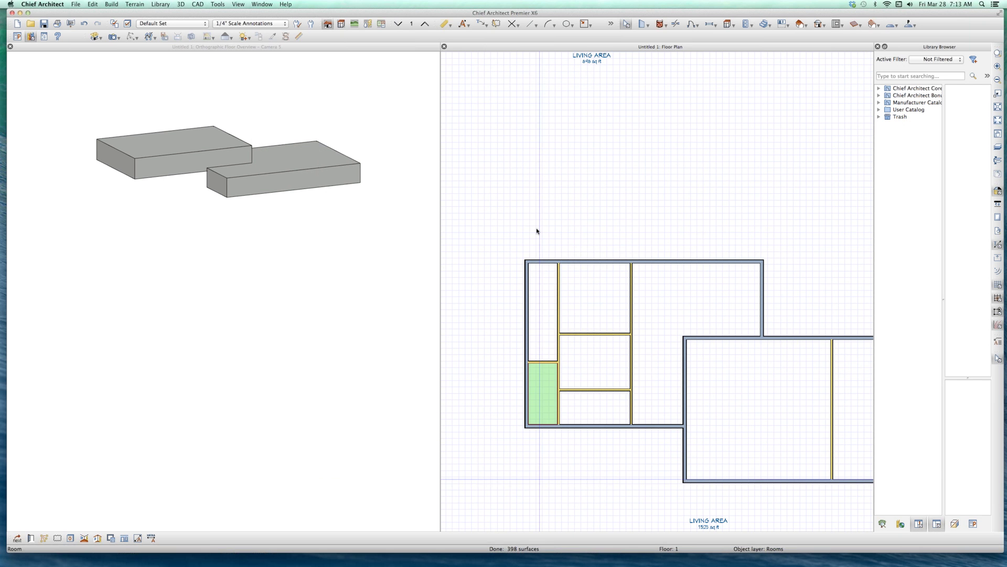
- Delete all interior walls in the sunken upper-left area and clear the selection
{"action": "left_click_drag", "start_coordinate": [537, 231], "coordinate": [654, 458]}
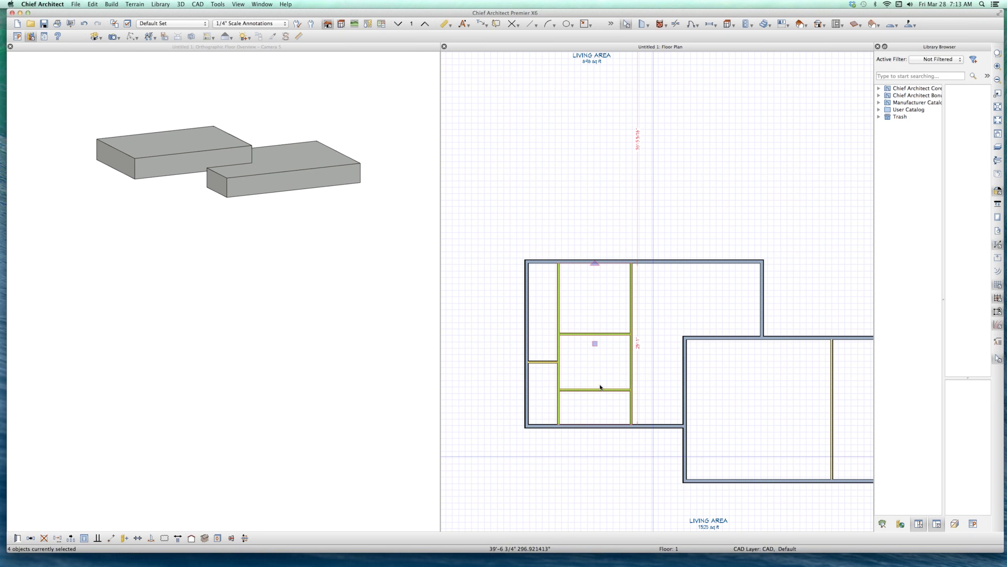
{"action": "key", "text": "Delete"}
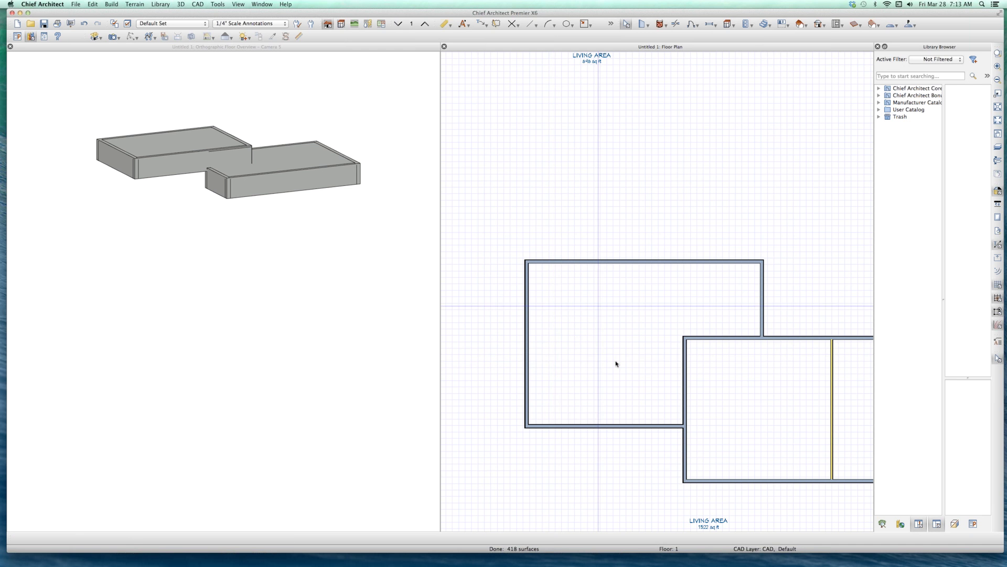
{"action": "left_click", "coordinate": [616, 363]}
{"action": "scroll", "coordinate": [616, 363], "scroll_direction": "down", "scroll_amount": 3}
{"action": "key", "text": "Escape"}
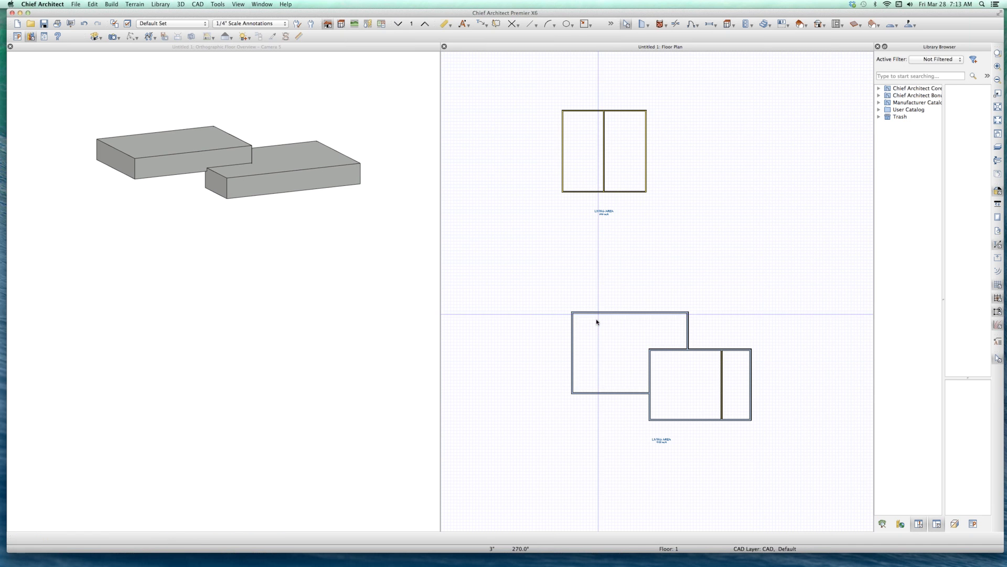
- Draw two parallel interior walls between the upper and lower exterior walls of the emptied sunken area
{"action": "scroll", "coordinate": [616, 333], "scroll_direction": "up", "scroll_amount": 2}
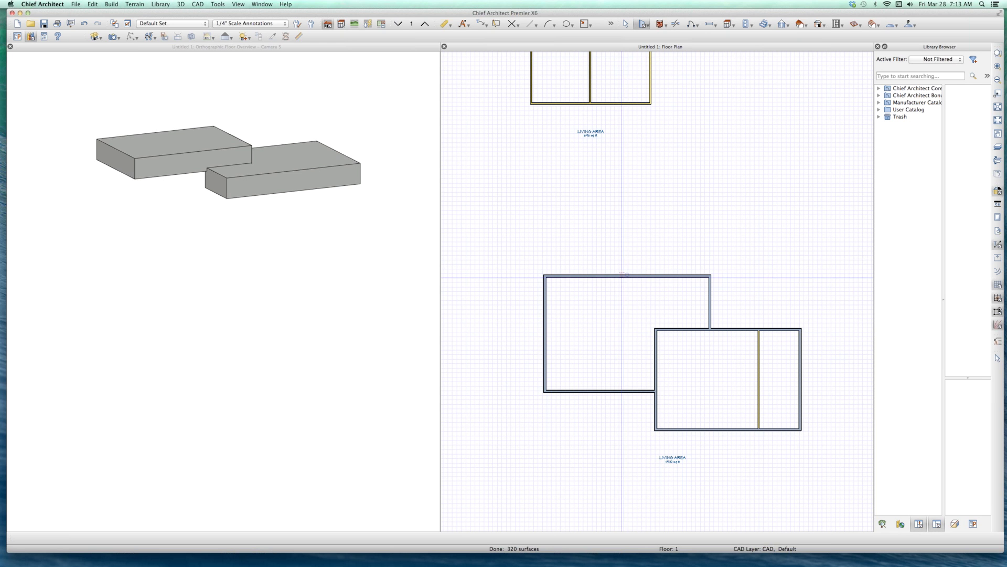
{"action": "left_click_drag", "start_coordinate": [619, 276], "coordinate": [615, 388]}
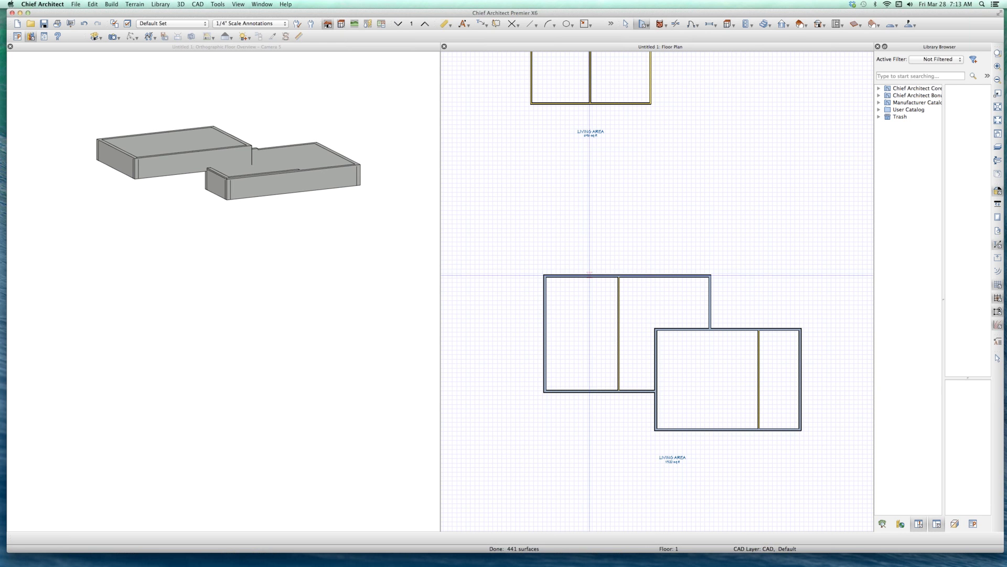
{"action": "left_click_drag", "start_coordinate": [582, 275], "coordinate": [582, 393]}
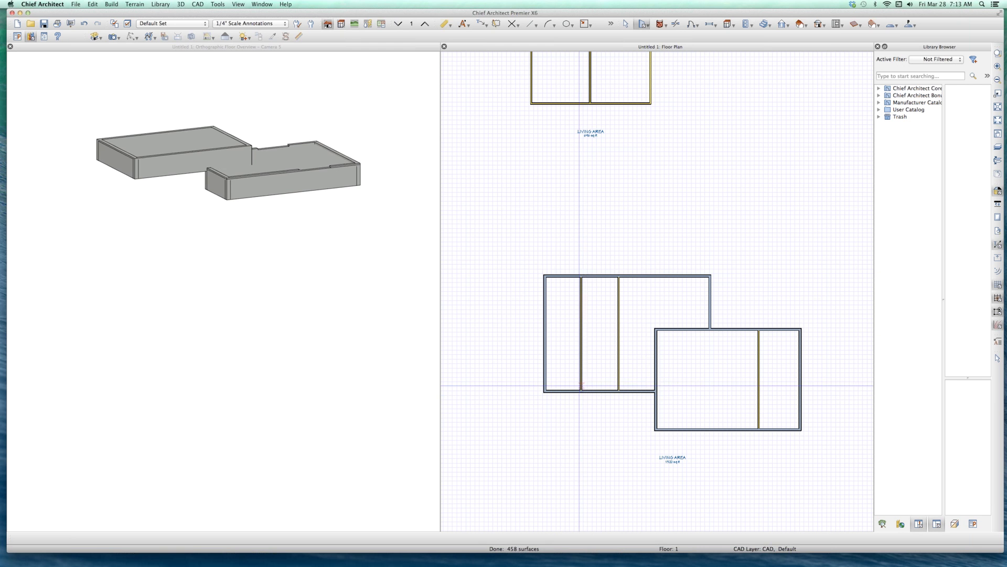
- Divide the strip between the two new parallel walls into three rooms with two short cross walls
{"action": "scroll", "coordinate": [569, 336], "scroll_direction": "up", "scroll_amount": 1}
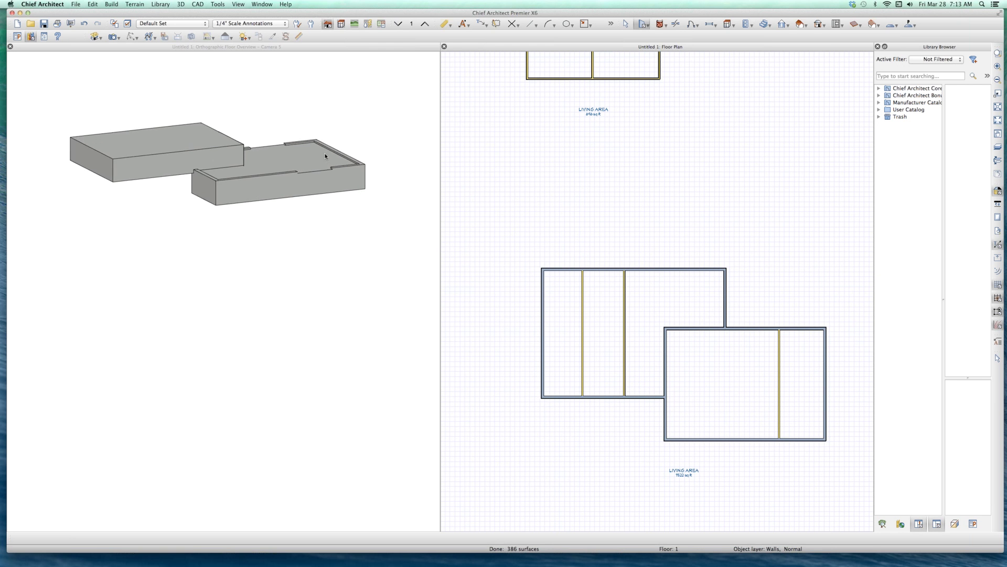
{"action": "scroll", "coordinate": [349, 187], "scroll_direction": "up", "scroll_amount": 5}
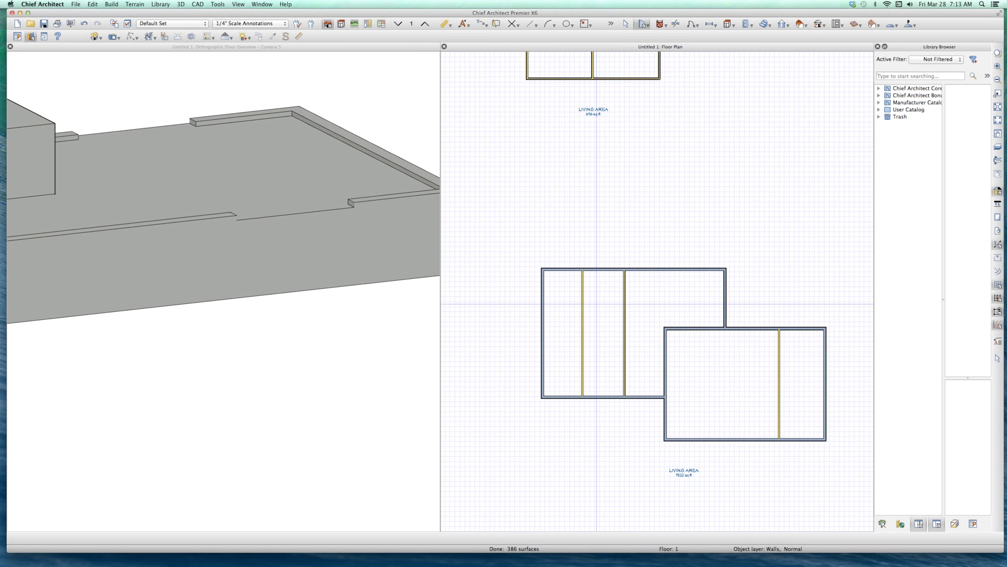
{"action": "left_click_drag", "start_coordinate": [581, 305], "coordinate": [624, 304]}
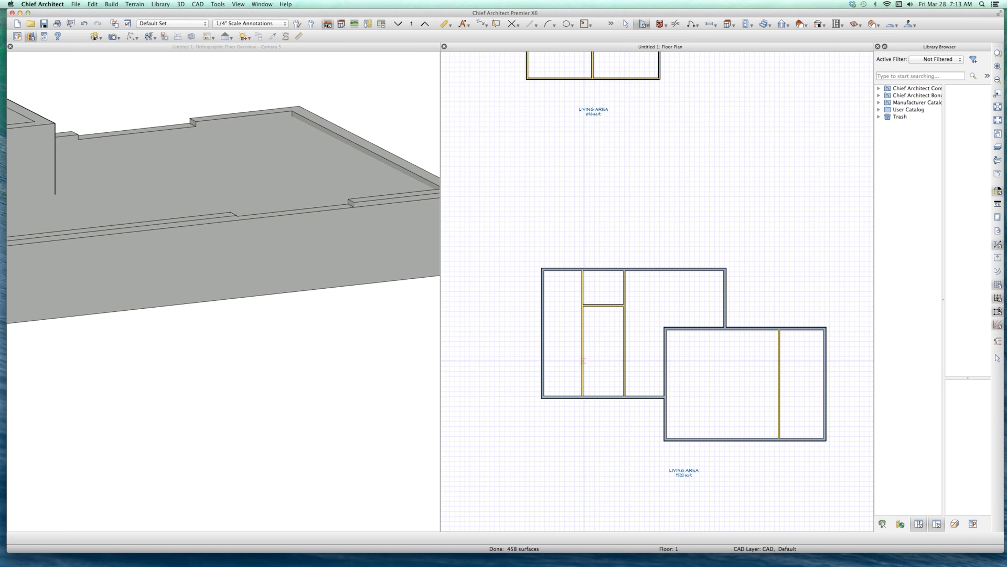
{"action": "mouse_move", "coordinate": [582, 362]}
{"action": "left_mouse_down"}
{"action": "mouse_move", "coordinate": [635, 362]}
{"action": "mouse_move", "coordinate": [624, 362]}
{"action": "left_mouse_up"}
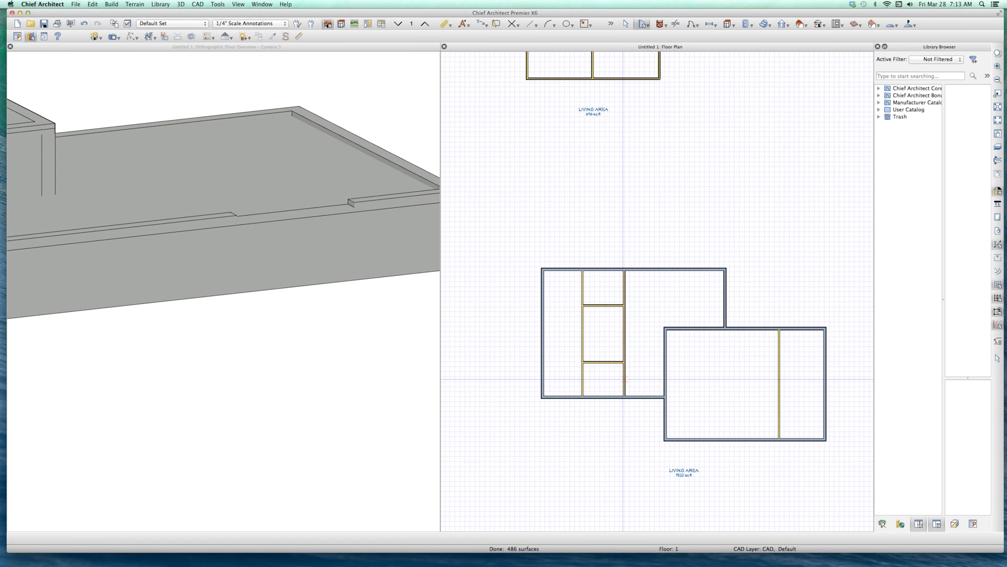
- Set the absolute floor elevation of the large L-shaped sunken room to -54" and clear the selection
{"action": "scroll", "coordinate": [309, 234], "scroll_direction": "down", "scroll_amount": 5}
{"action": "scroll", "coordinate": [287, 219], "scroll_direction": "up", "scroll_amount": 3}
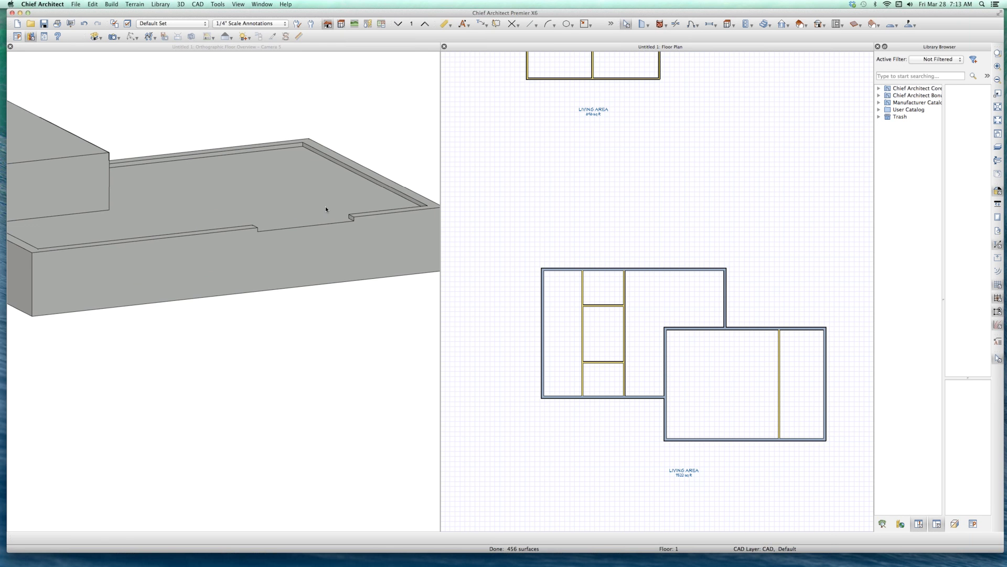
{"action": "scroll", "coordinate": [285, 205], "scroll_direction": "up", "scroll_amount": 2}
{"action": "scroll", "coordinate": [285, 204], "scroll_direction": "down", "scroll_amount": 3}
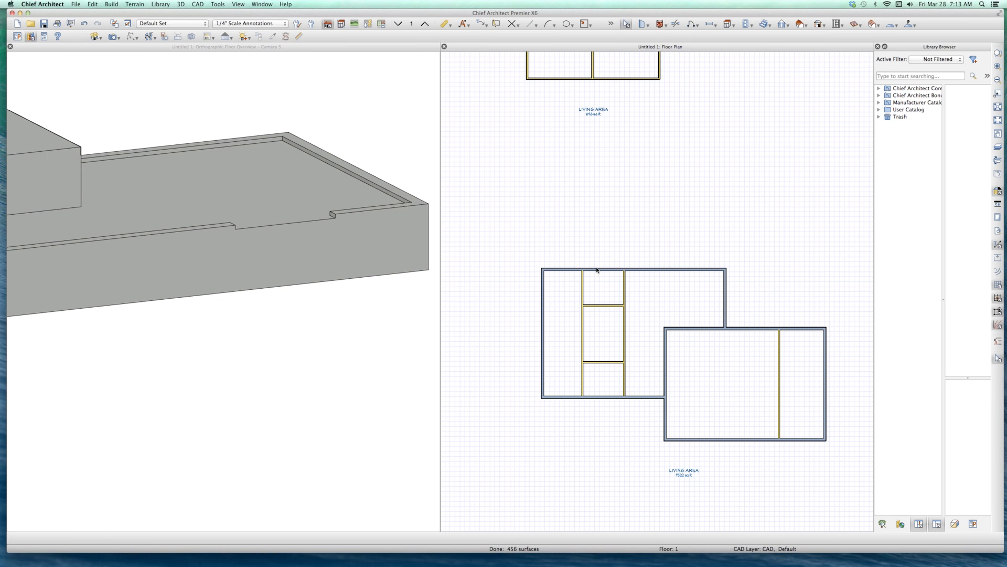
{"action": "left_click", "coordinate": [660, 308]}
{"action": "double_click", "coordinate": [664, 317]}
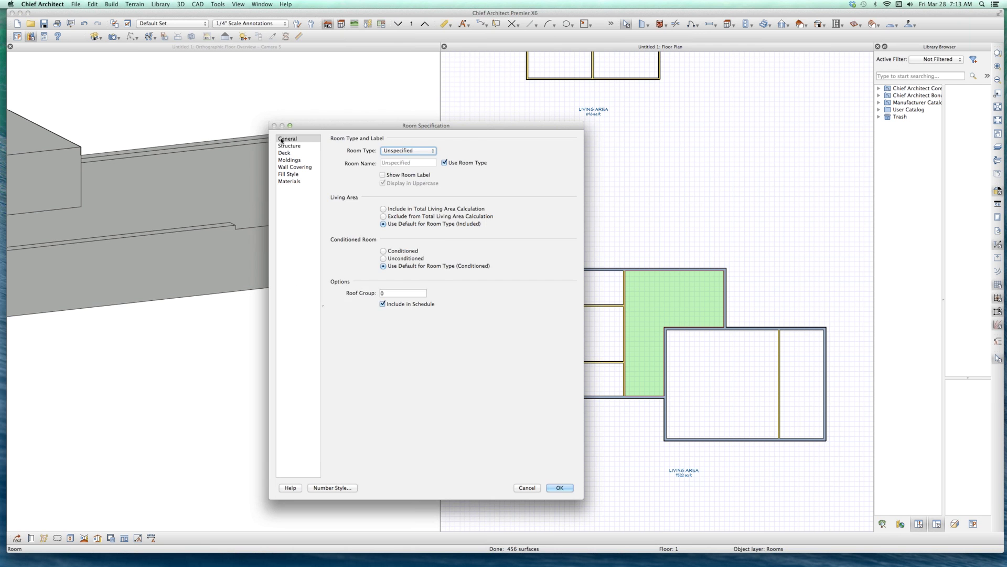
{"action": "left_click", "coordinate": [287, 146]}
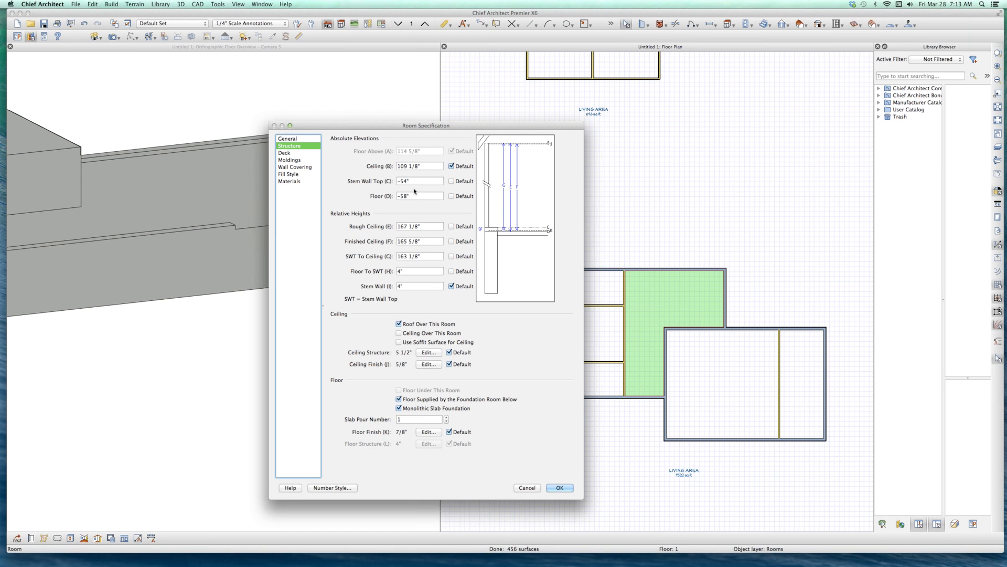
{"action": "left_click", "coordinate": [418, 198]}
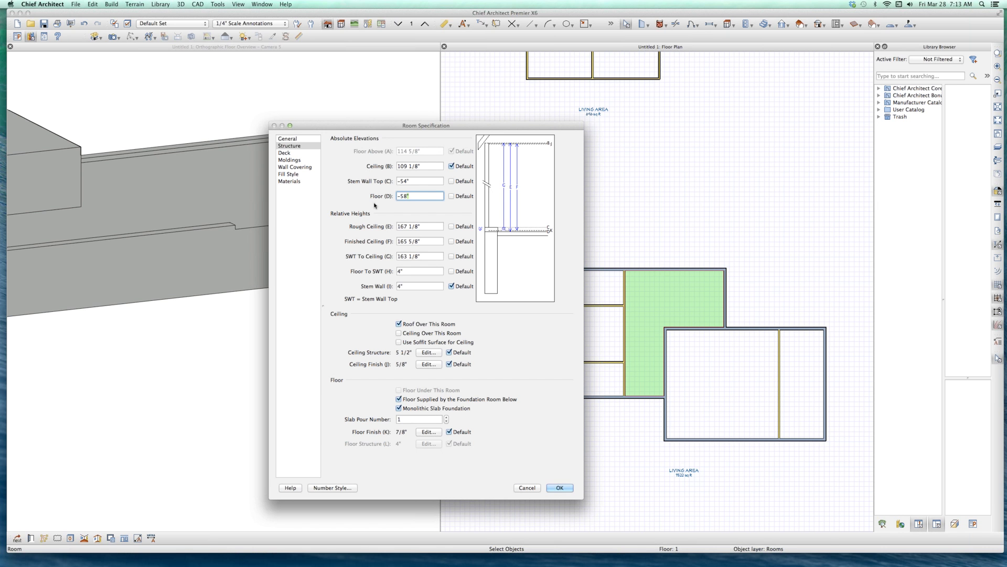
{"action": "key", "text": "super+a"}
{"action": "type", "text": "-54"}
{"action": "key", "text": "Tab"}
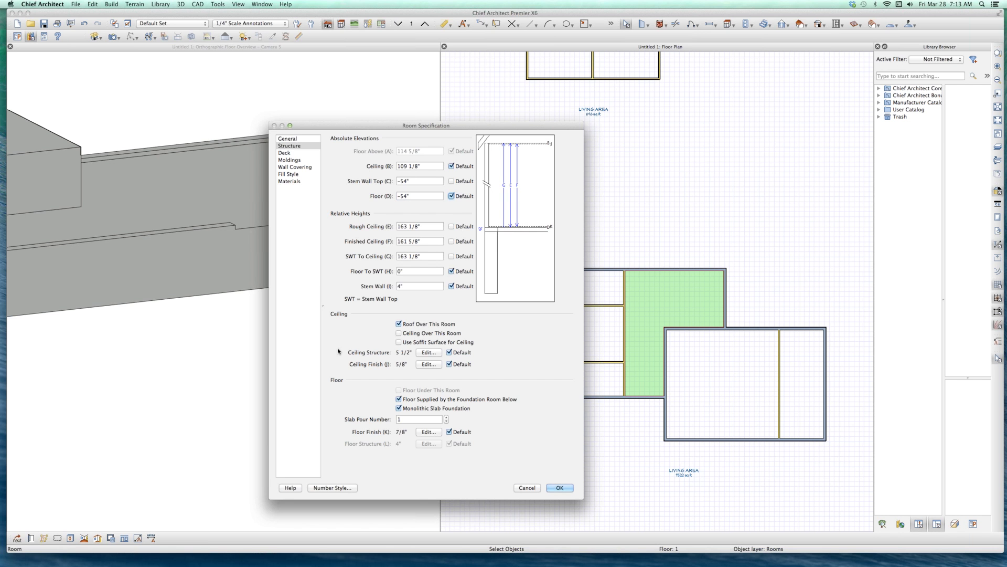
{"action": "key", "text": "Return"}
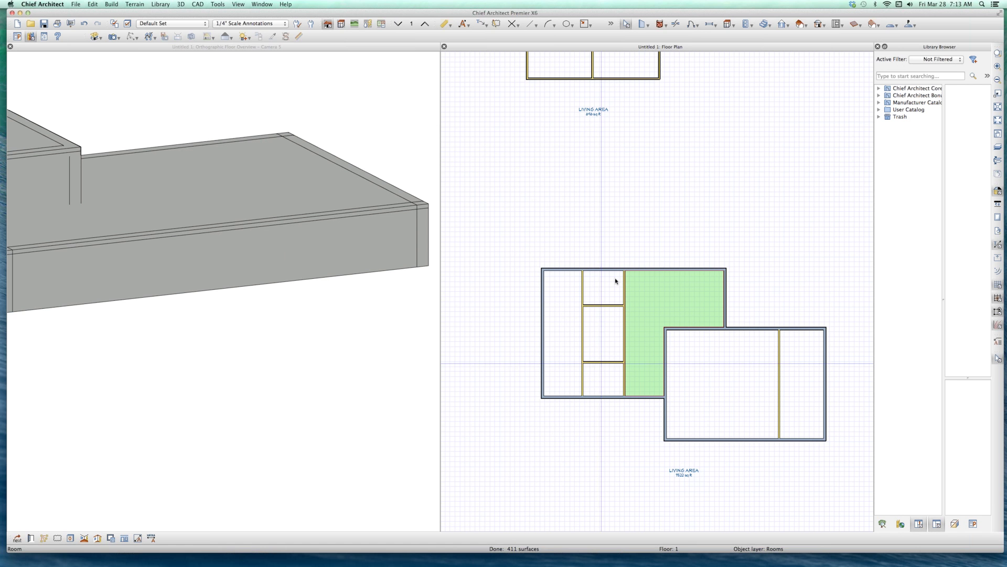
{"action": "left_click", "coordinate": [574, 243]}
{"action": "scroll", "coordinate": [572, 240], "scroll_direction": "down", "scroll_amount": 2}
{"action": "scroll", "coordinate": [558, 256], "scroll_direction": "up", "scroll_amount": 1}
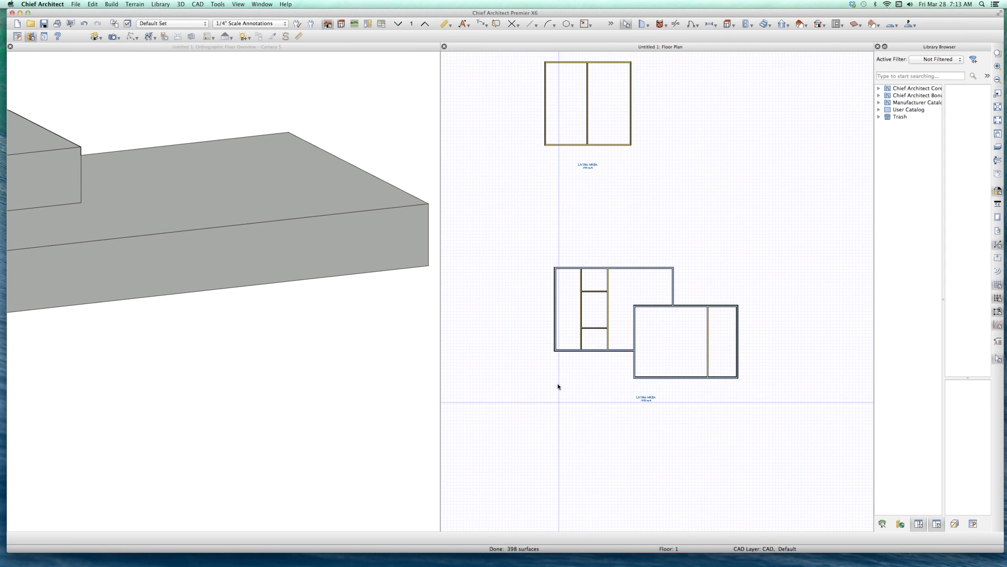
- On the foundation level, make the upper-left slab room supply the floor for the room above and clear the selection
{"action": "key", "text": "Page_Down"}
{"action": "scroll", "coordinate": [627, 315], "scroll_direction": "up", "scroll_amount": 2}
{"action": "scroll", "coordinate": [614, 338], "scroll_direction": "down", "scroll_amount": 2}
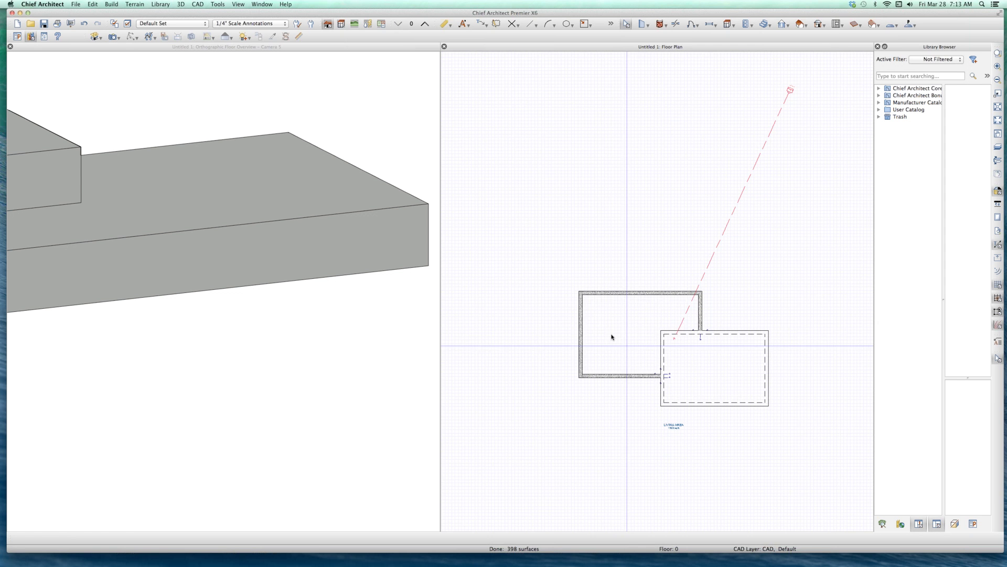
{"action": "left_click", "coordinate": [612, 337]}
{"action": "scroll", "coordinate": [612, 337], "scroll_direction": "up", "scroll_amount": 1}
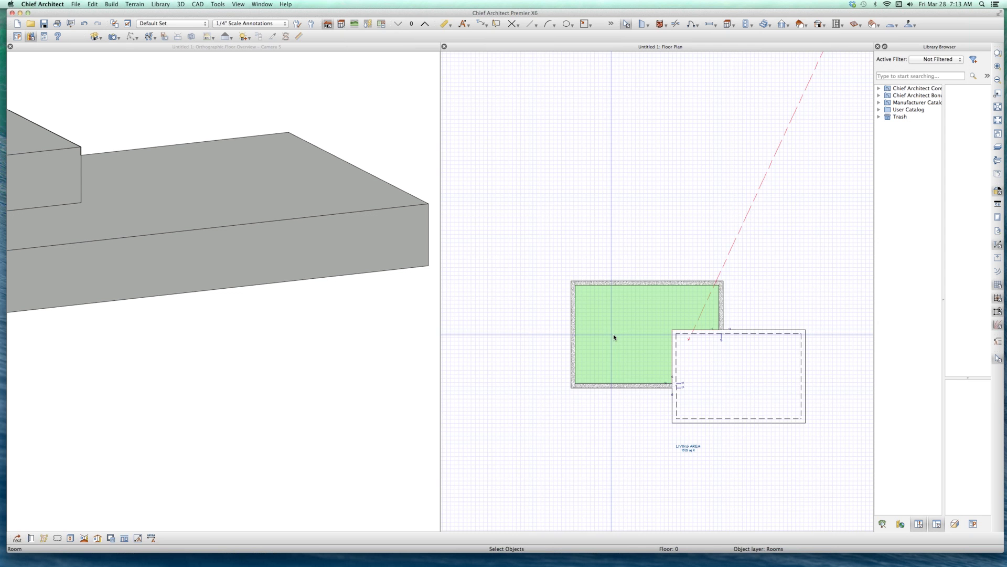
{"action": "double_click", "coordinate": [614, 337]}
{"action": "left_click", "coordinate": [289, 146]}
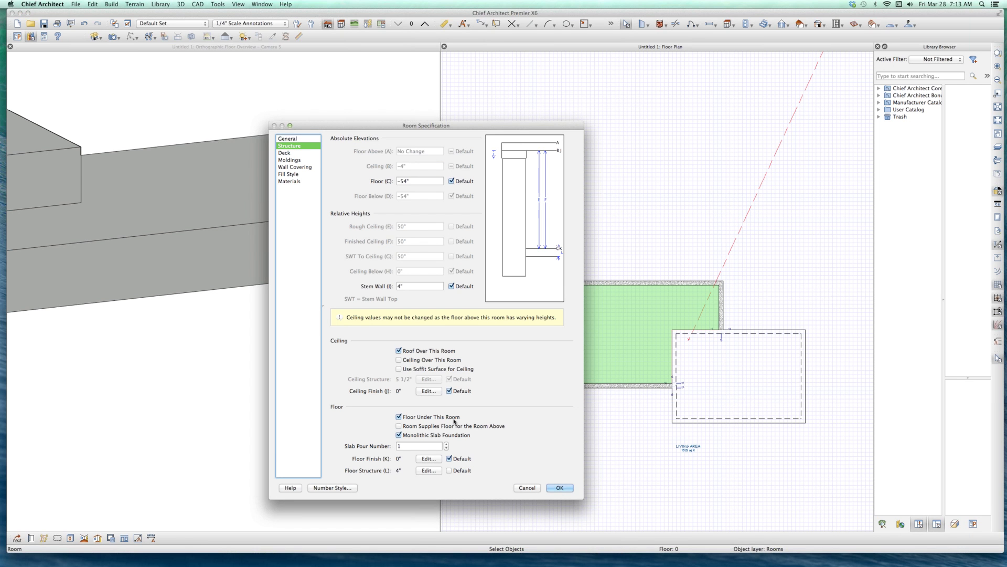
{"action": "left_click", "coordinate": [437, 427]}
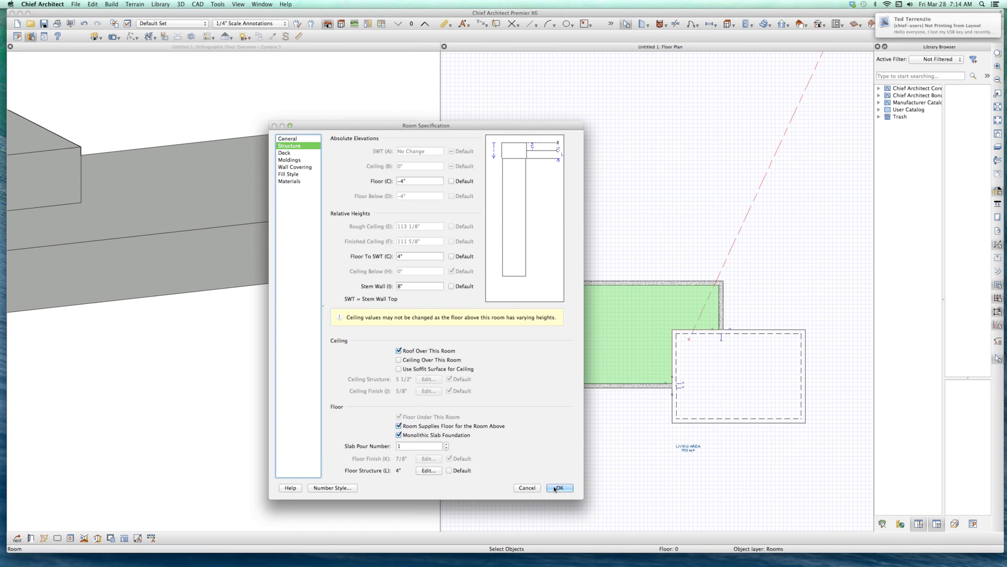
{"action": "left_click", "coordinate": [551, 488]}
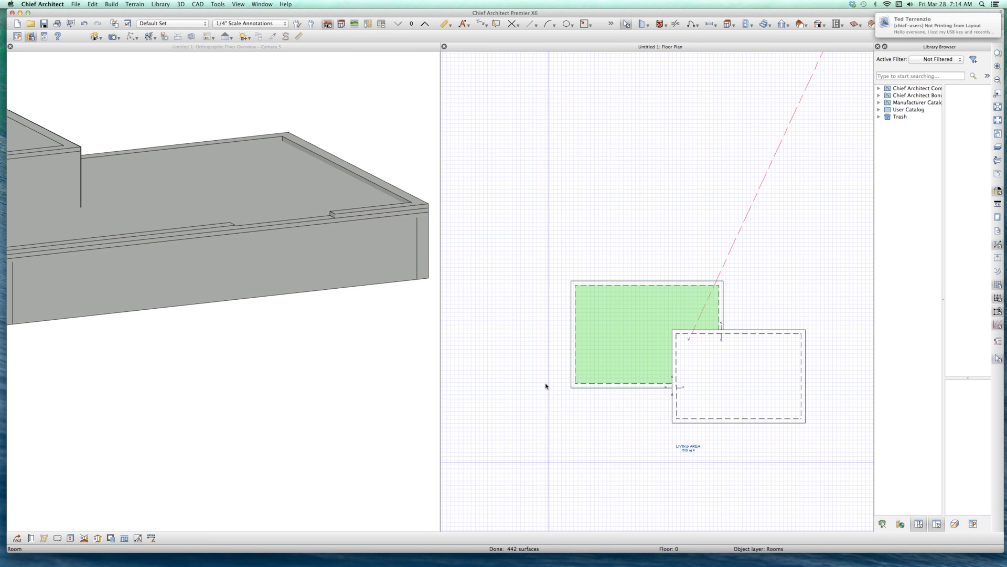
{"action": "key", "text": "Delete"}
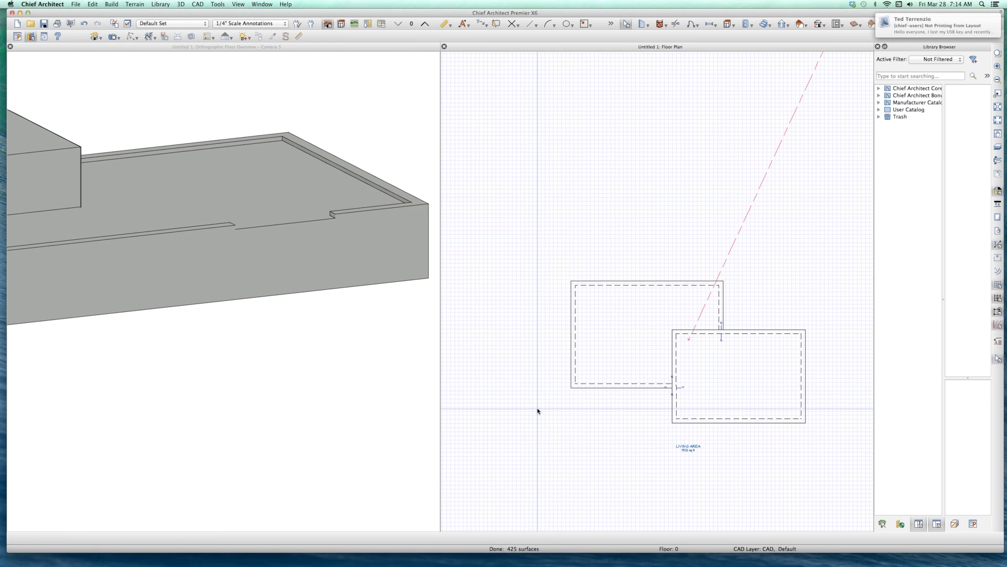
{"action": "scroll", "coordinate": [556, 362], "scroll_direction": "up", "scroll_amount": 1}
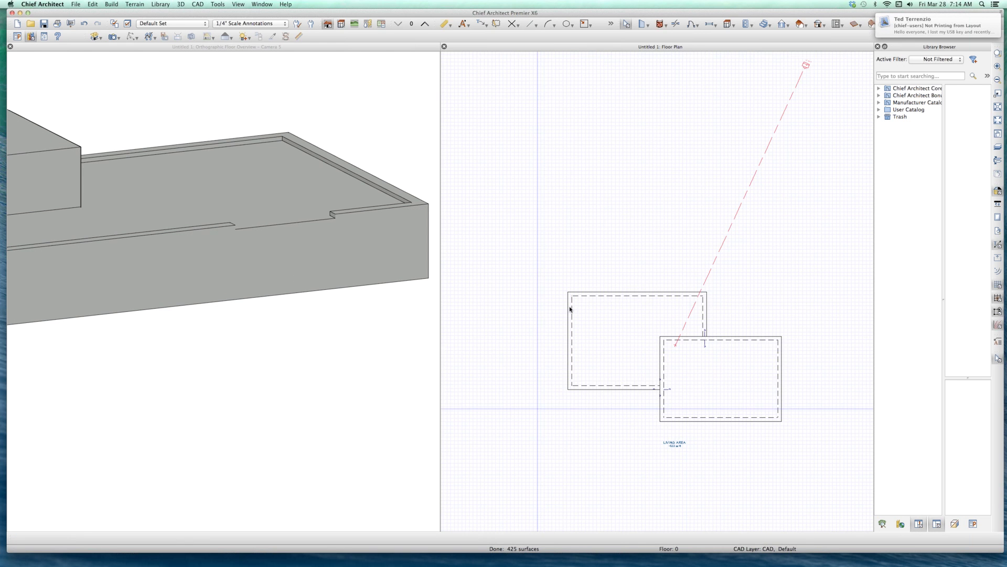
- Return to floor 1 and reset the L-shaped room's absolute floor elevation to -54"
{"action": "key", "text": "Page_Up"}
{"action": "left_click", "coordinate": [668, 318]}
{"action": "double_click", "coordinate": [659, 314]}
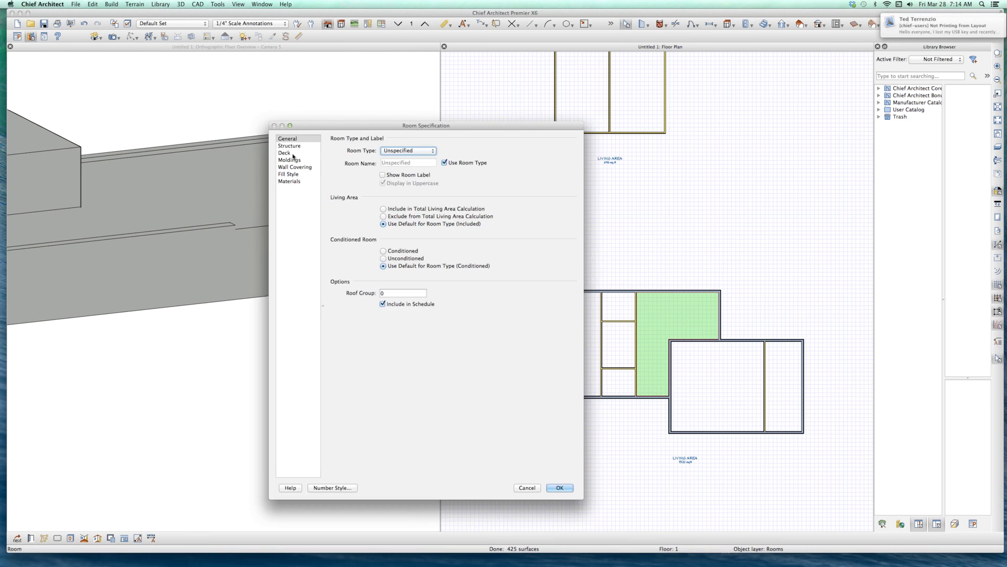
{"action": "left_click", "coordinate": [289, 146]}
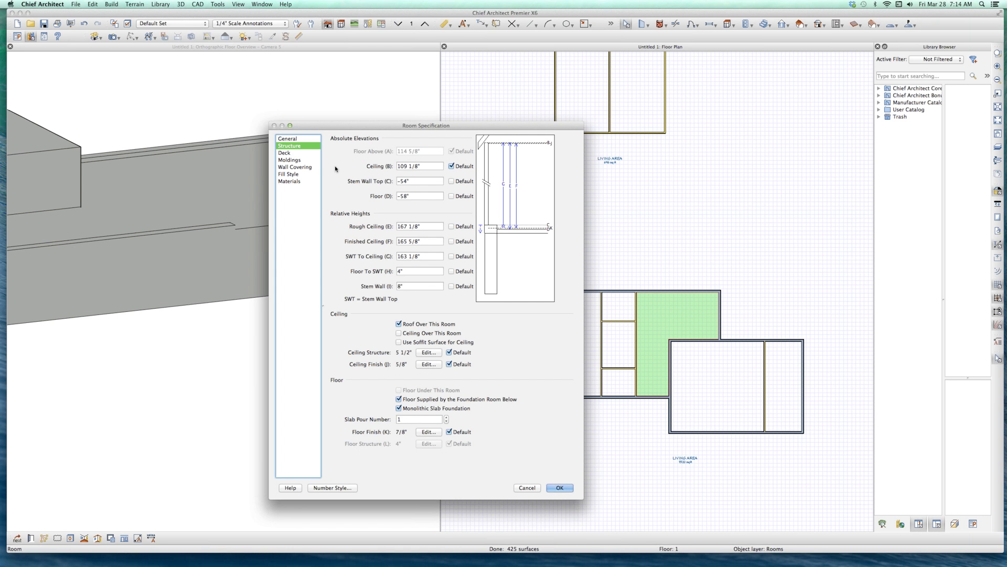
{"action": "triple_click", "coordinate": [424, 197]}
{"action": "type", "text": "-54"}
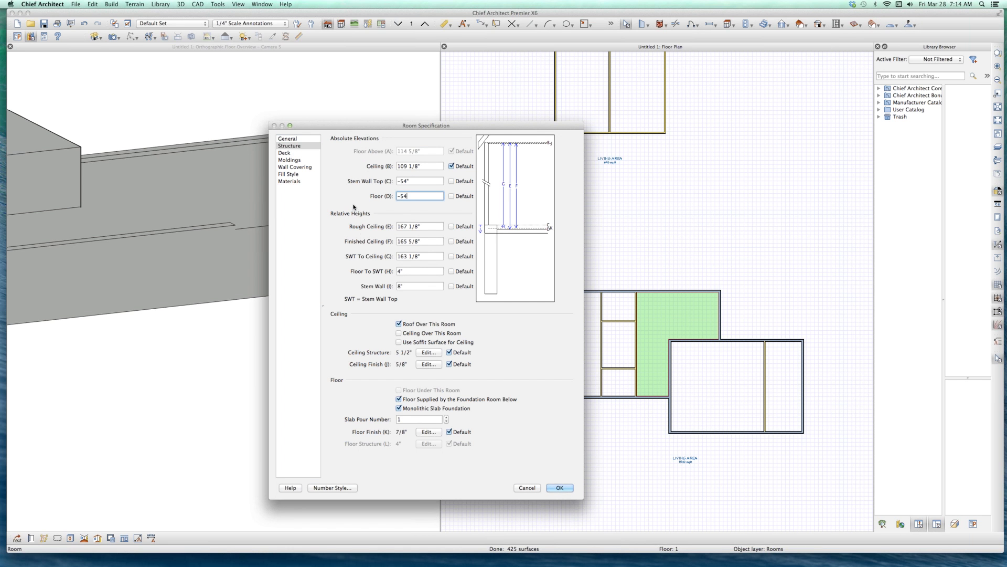
{"action": "key", "text": "Tab"}
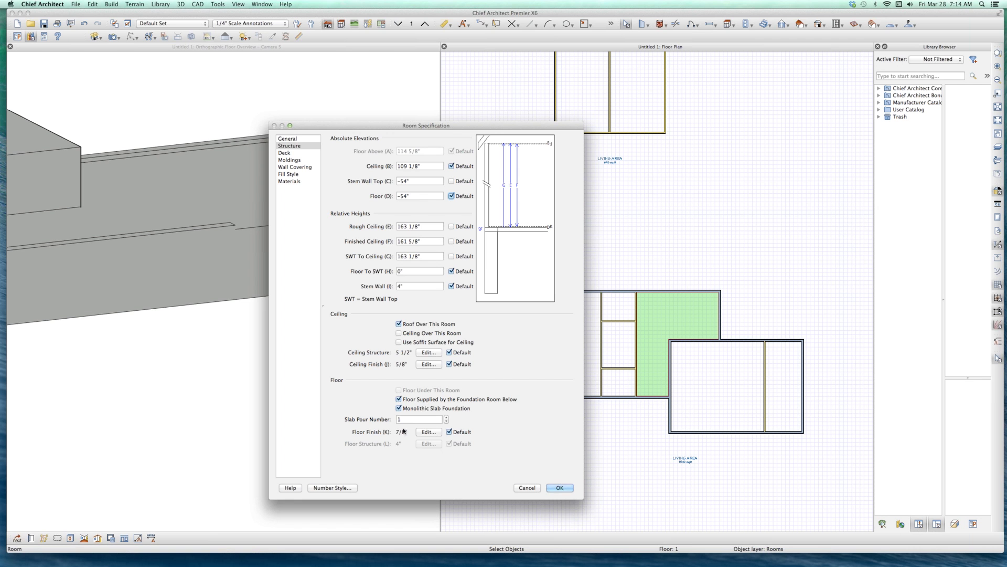
{"action": "key", "text": "Tab"}
{"action": "key", "text": "Tab"}
{"action": "key", "text": "Return"}
- Have the foundation room below supply the floor of the uppermost small room, and set its floor elevation to -54"
{"action": "left_click", "coordinate": [612, 308]}
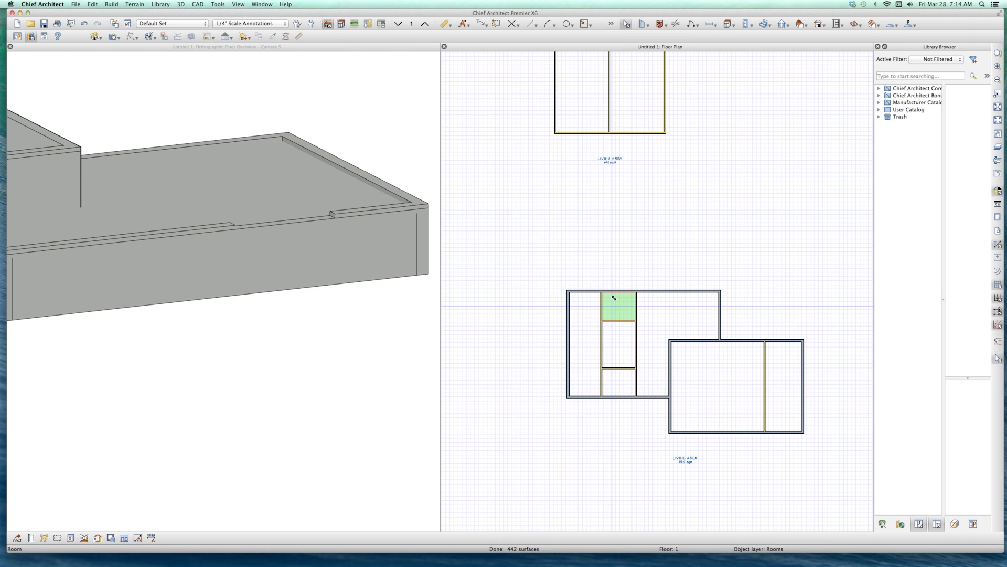
{"action": "double_click", "coordinate": [614, 298]}
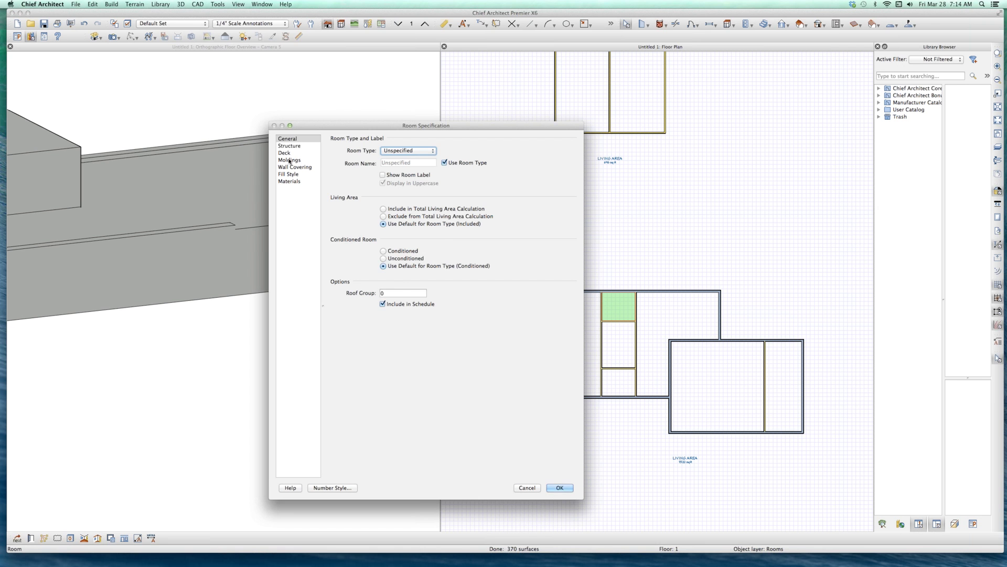
{"action": "left_click", "coordinate": [291, 147]}
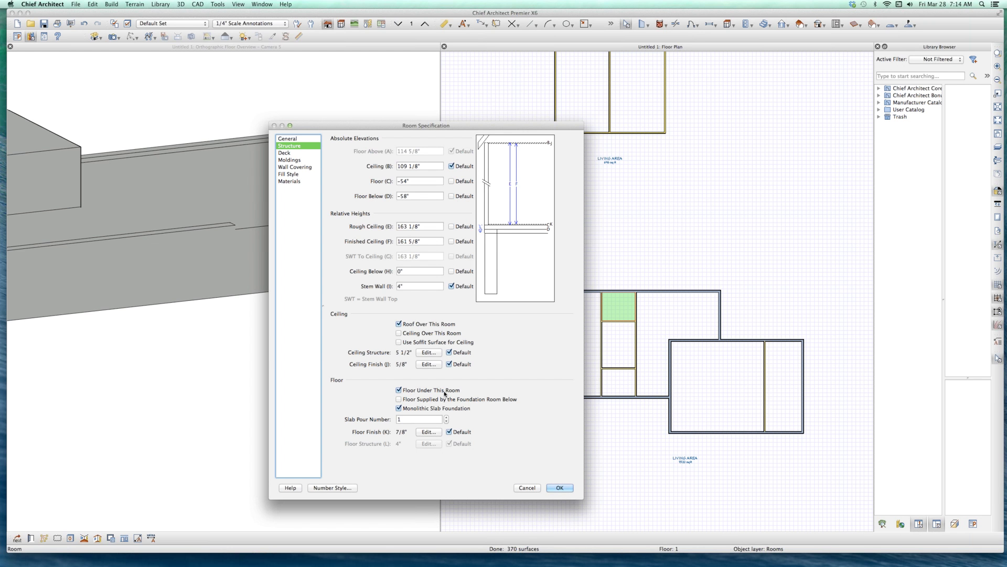
{"action": "left_click", "coordinate": [419, 399]}
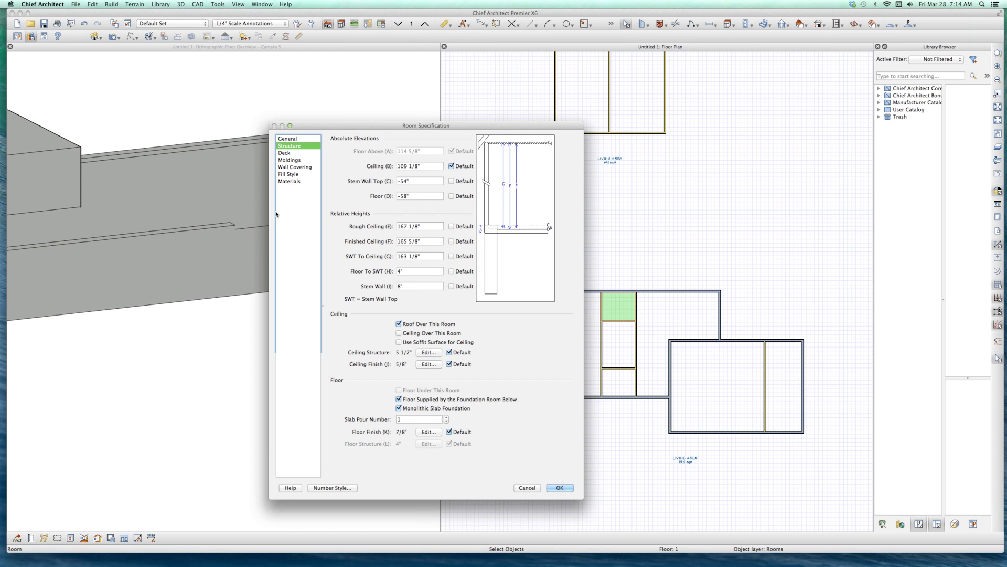
{"action": "triple_click", "coordinate": [414, 196]}
{"action": "type", "text": "-54"}
{"action": "key", "text": "Return"}
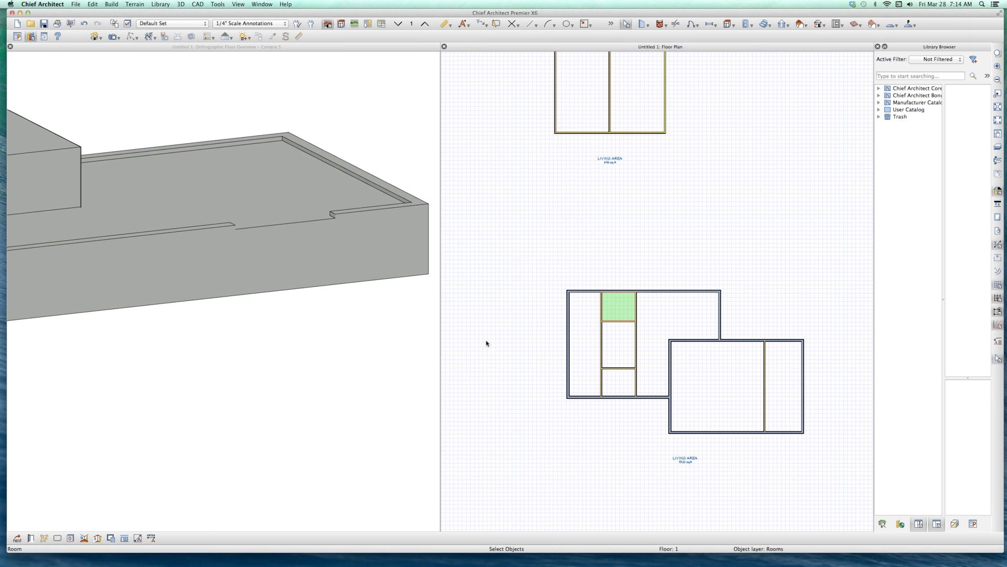
- Check the room settings of the middle and lowest small rooms, including the lowest one's structure elevations, without changing them
{"action": "left_click", "coordinate": [621, 343]}
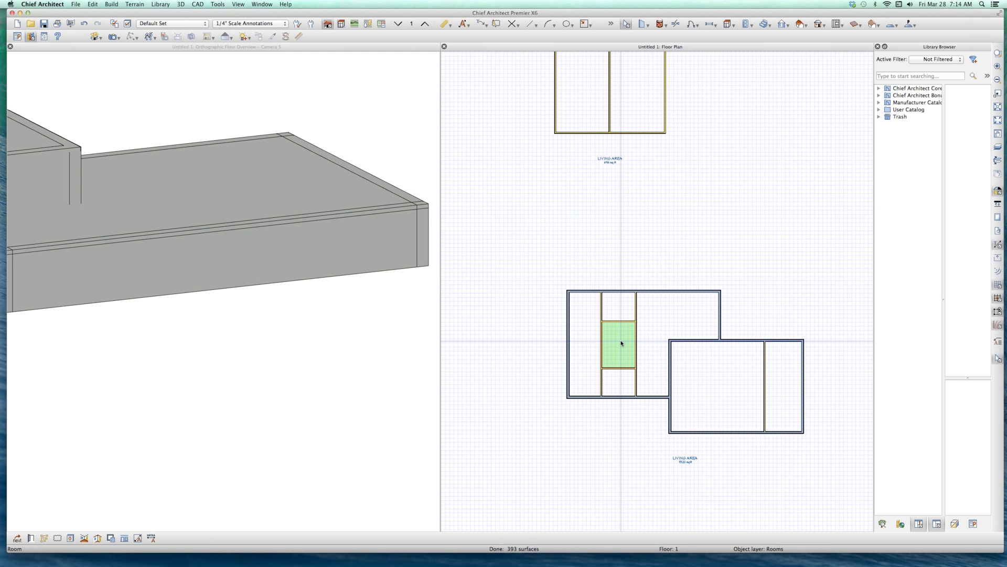
{"action": "key", "text": "super+e"}
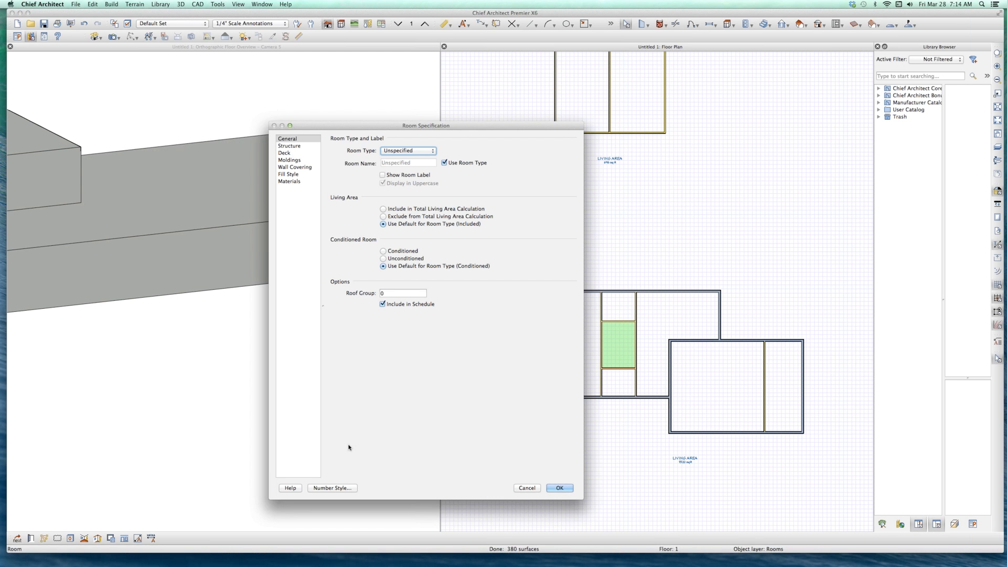
{"action": "key", "text": "Return"}
{"action": "left_click", "coordinate": [615, 383]}
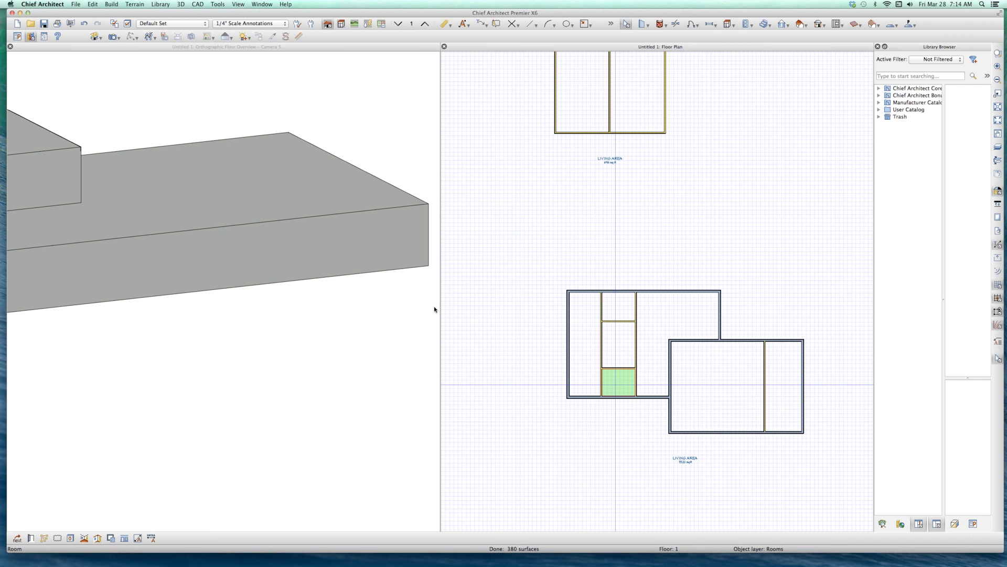
{"action": "key", "text": "super+e"}
{"action": "left_click", "coordinate": [298, 146]}
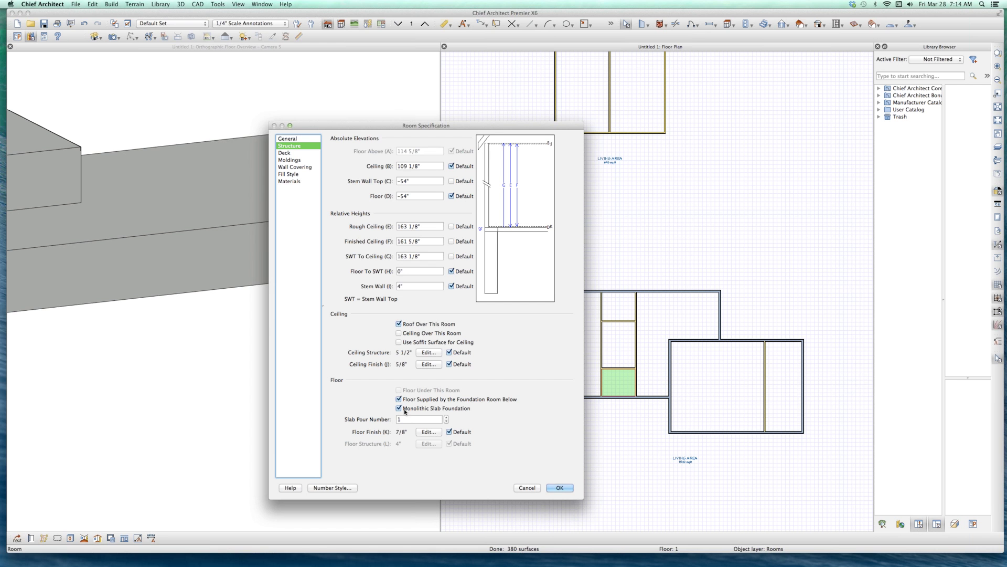
{"action": "left_click", "coordinate": [560, 487]}
- Check the structure elevations of the long leftmost room and close its settings without changes
{"action": "left_click", "coordinate": [591, 354]}
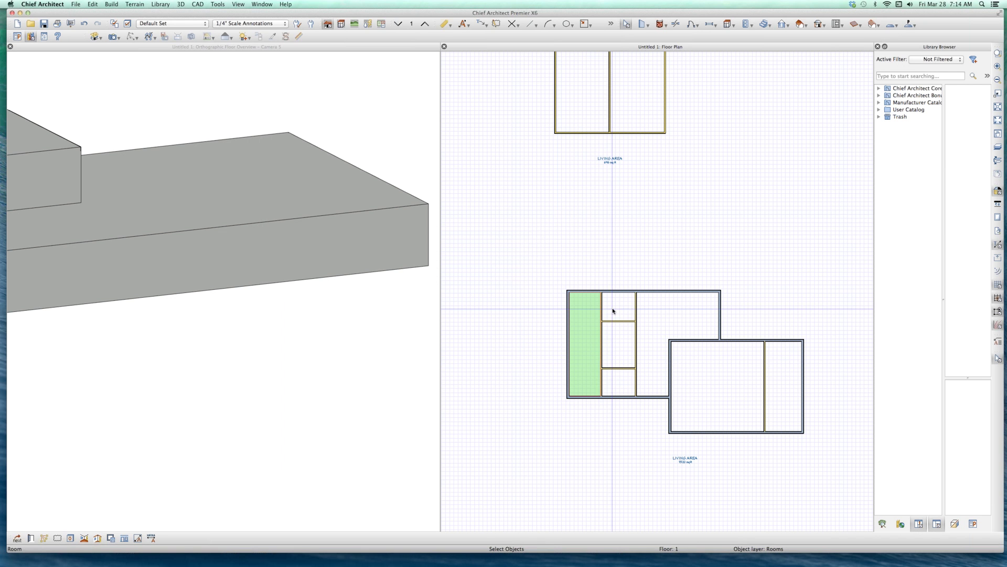
{"action": "key", "text": "super+e"}
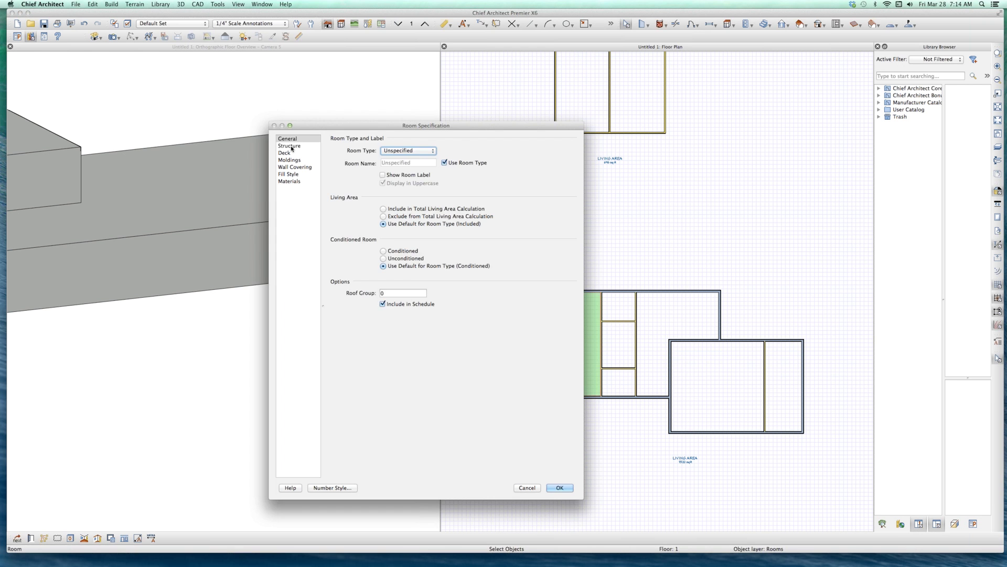
{"action": "left_click", "coordinate": [289, 145]}
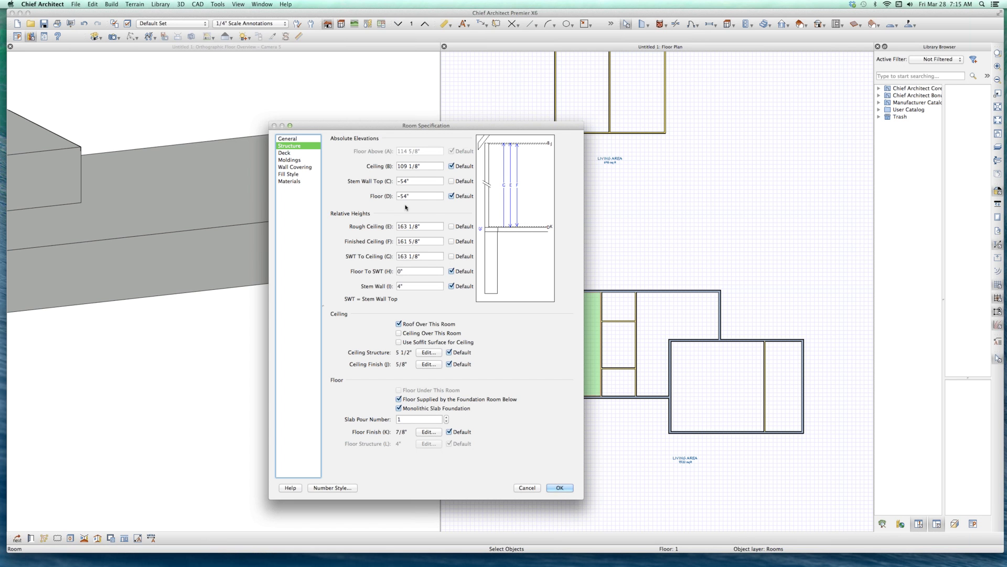
{"action": "left_click", "coordinate": [560, 487]}
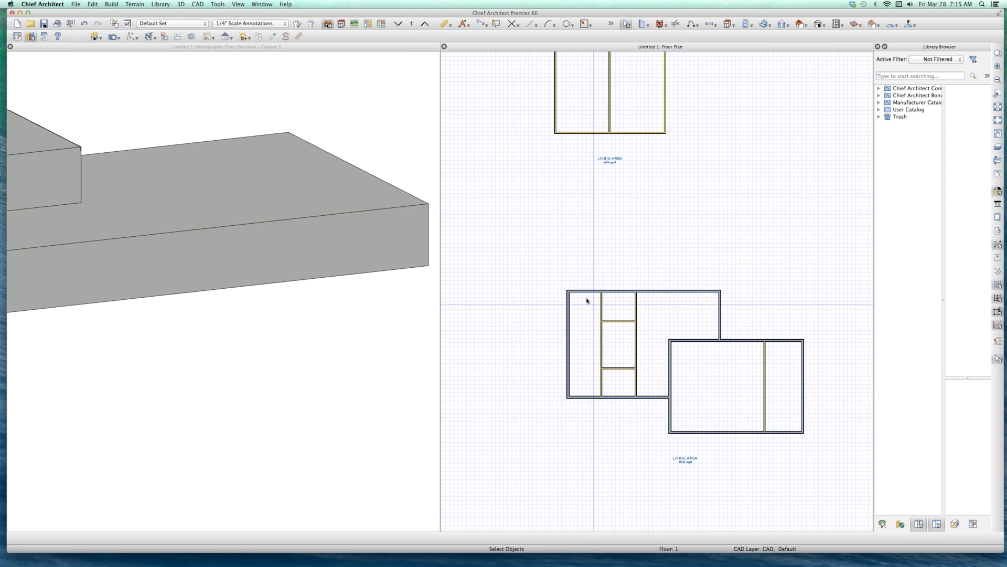
- Examine the outlines of the two slab areas on foundation floor 0
{"action": "key", "text": "Page_Up"}
{"action": "key", "text": "Page_Down"}
{"action": "key", "text": "Page_Down"}
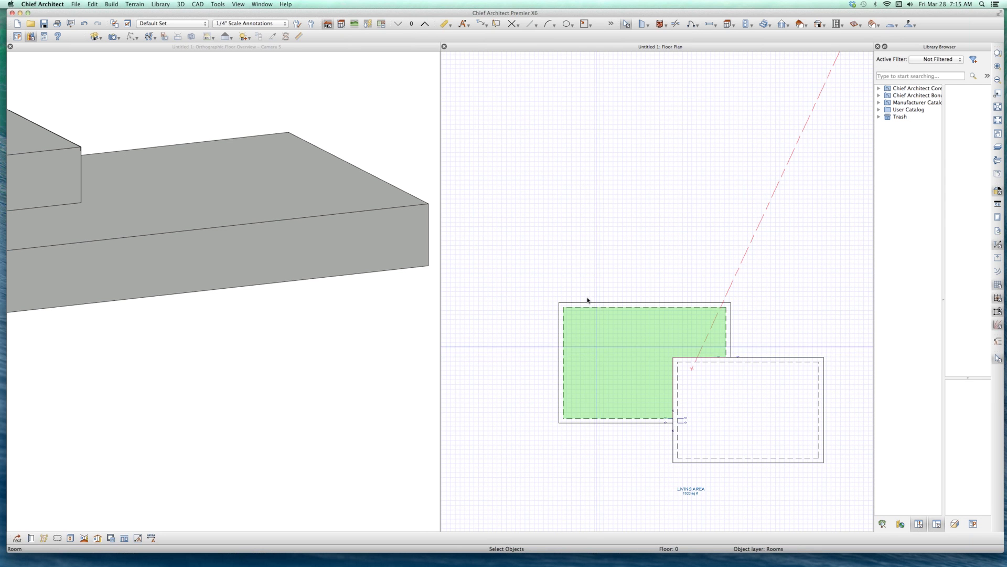
{"action": "scroll", "coordinate": [589, 258], "scroll_direction": "down", "scroll_amount": 2}
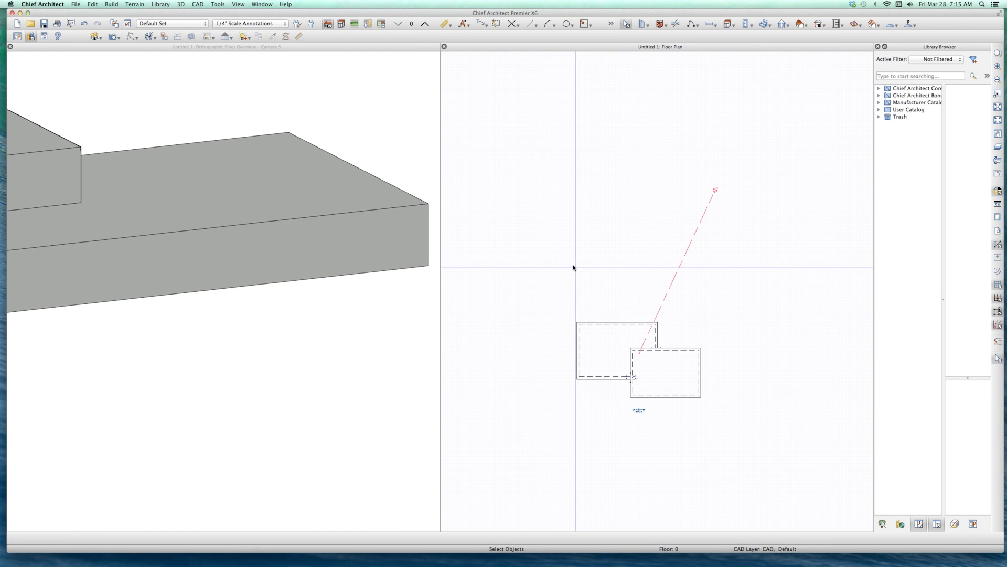
{"action": "scroll", "coordinate": [565, 355], "scroll_direction": "up", "scroll_amount": 1}
{"action": "scroll", "coordinate": [659, 337], "scroll_direction": "up", "scroll_amount": 2}
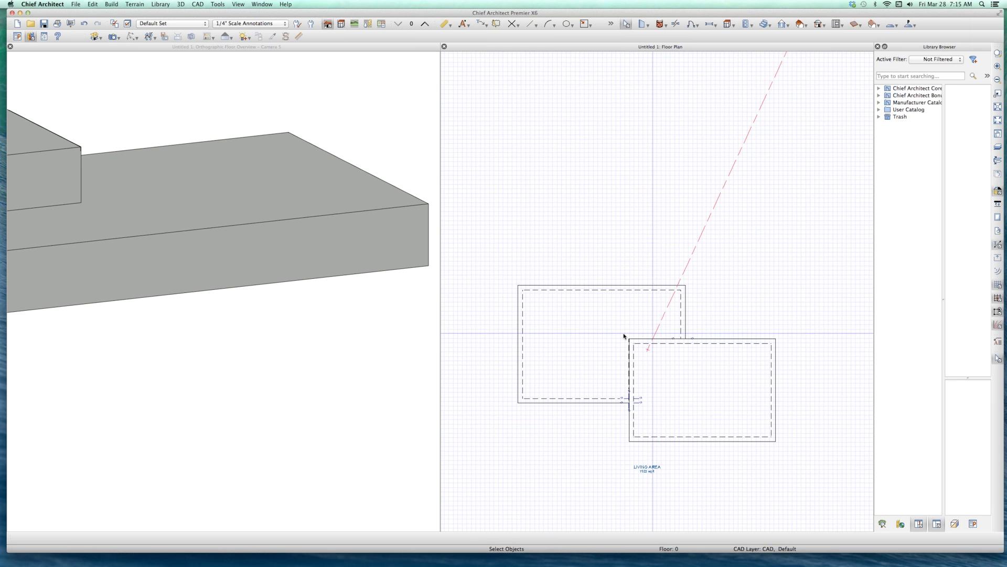
{"action": "scroll", "coordinate": [575, 206], "scroll_direction": "down", "scroll_amount": 2}
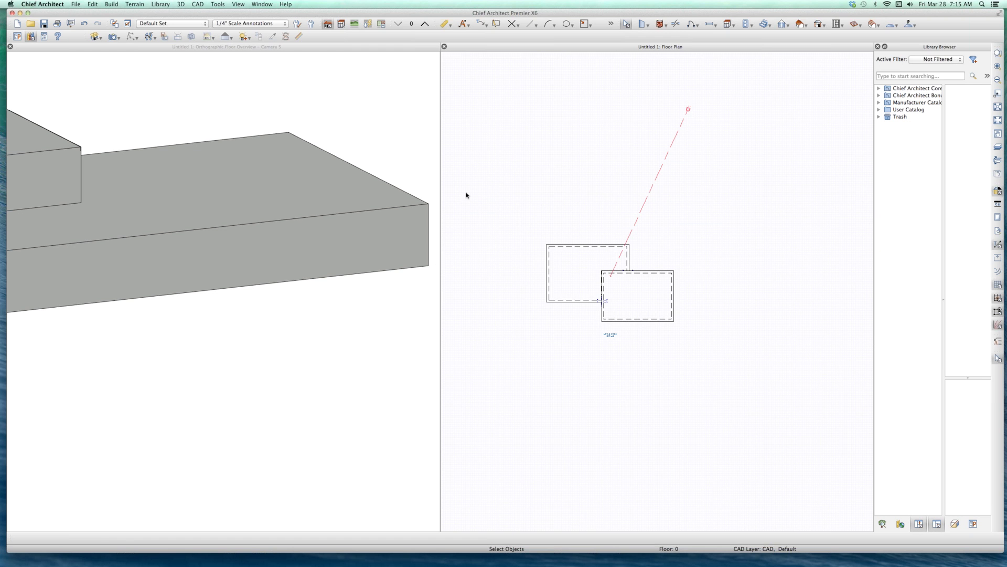
{"action": "scroll", "coordinate": [527, 276], "scroll_direction": "up", "scroll_amount": 1}
- Return to floor 1, open the L-shaped room's specification and cancel it without changes
{"action": "key", "text": "Page_Up"}
{"action": "scroll", "coordinate": [625, 261], "scroll_direction": "up", "scroll_amount": 3}
{"action": "left_click", "coordinate": [652, 304]}
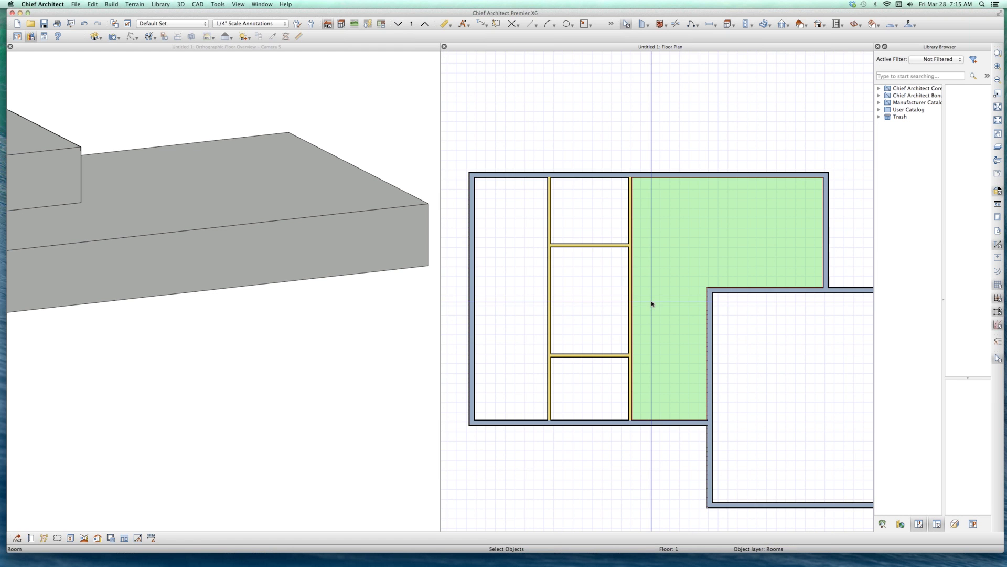
{"action": "key", "text": "e"}
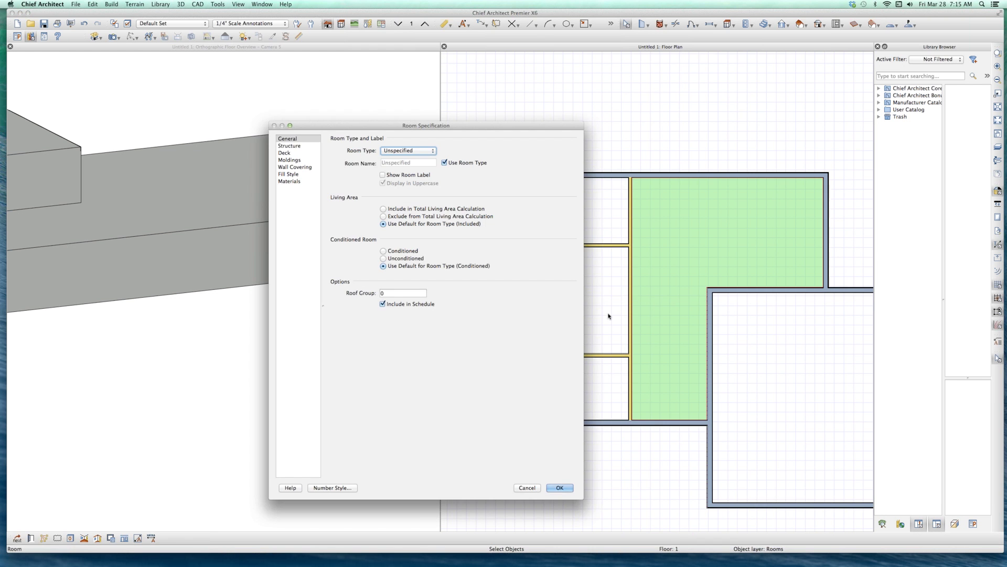
{"action": "left_click", "coordinate": [524, 483]}
{"action": "scroll", "coordinate": [603, 443], "scroll_direction": "down", "scroll_amount": 3}
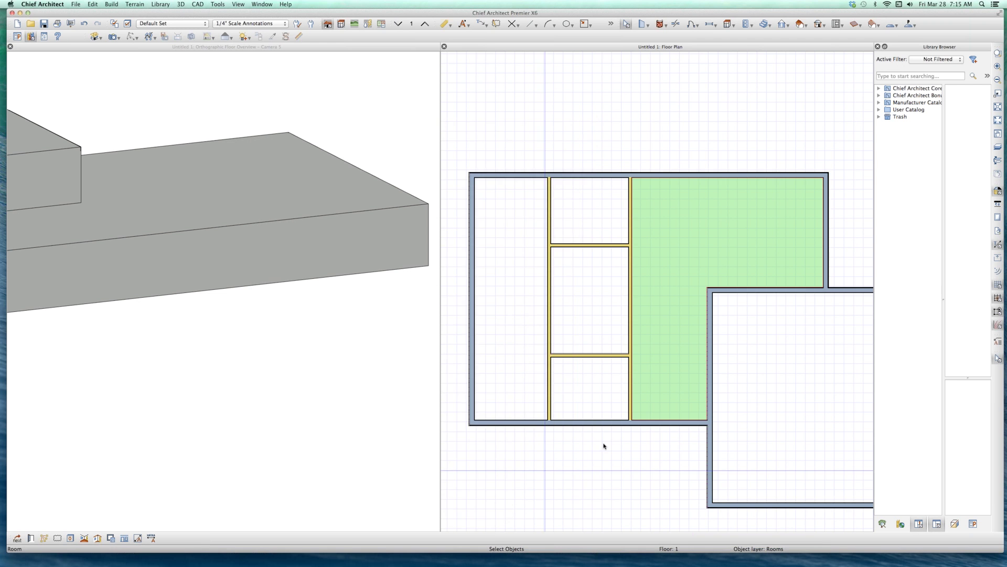